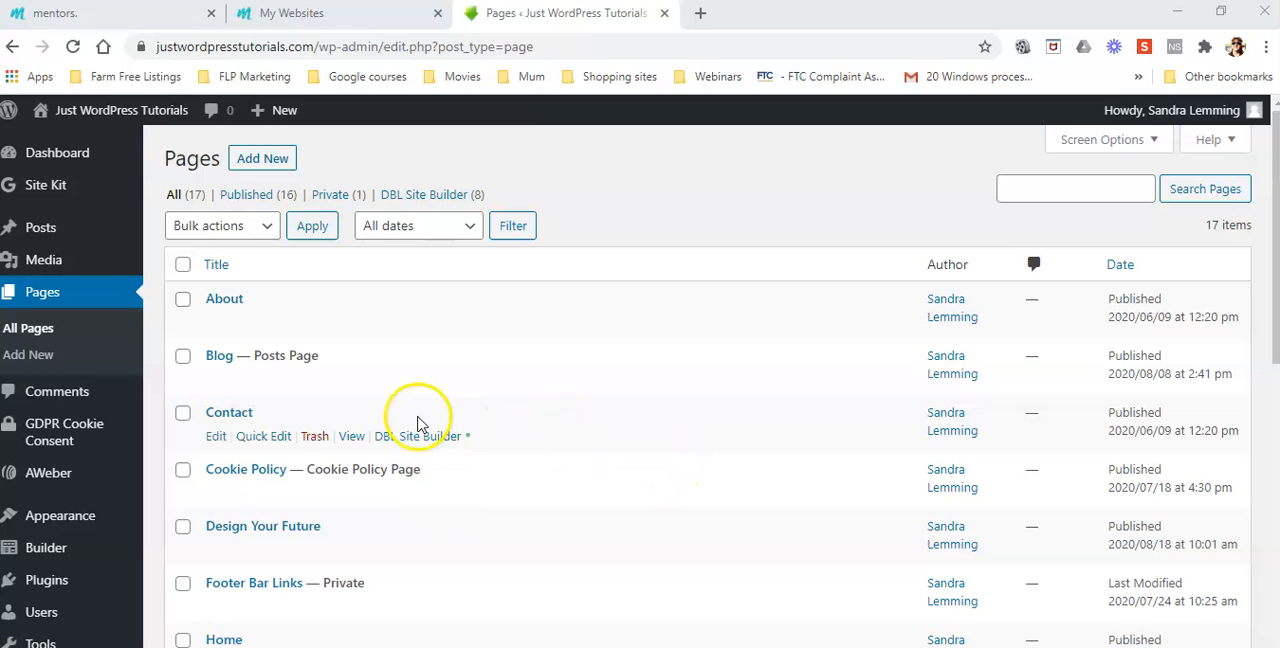
# Create a new page titled "Landing Page 2" and publish it
pyautogui.click(260, 160)
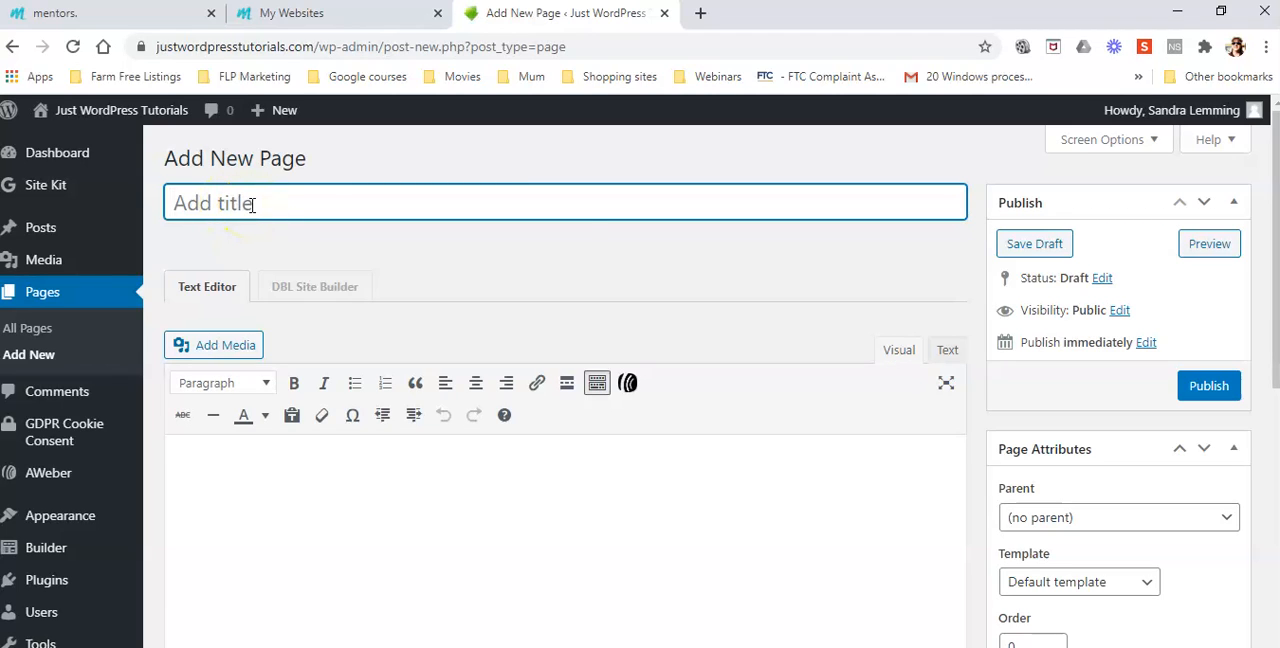
pyautogui.write('Landi')
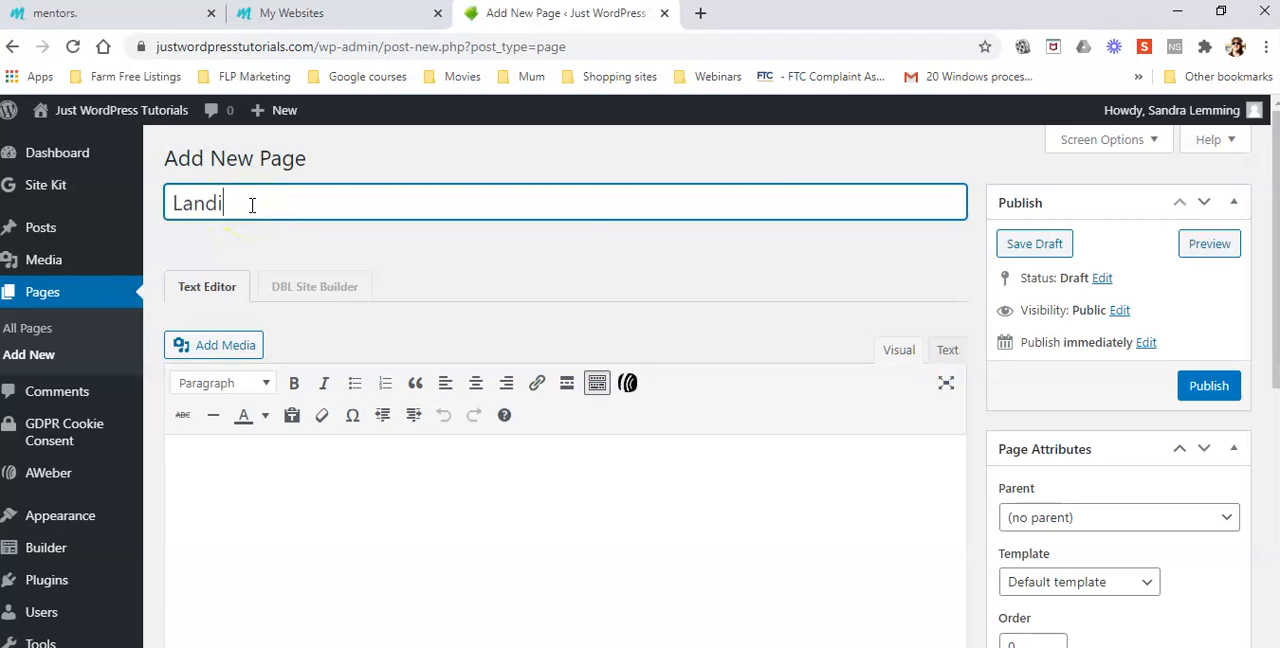
pyautogui.write('ng Page 2')
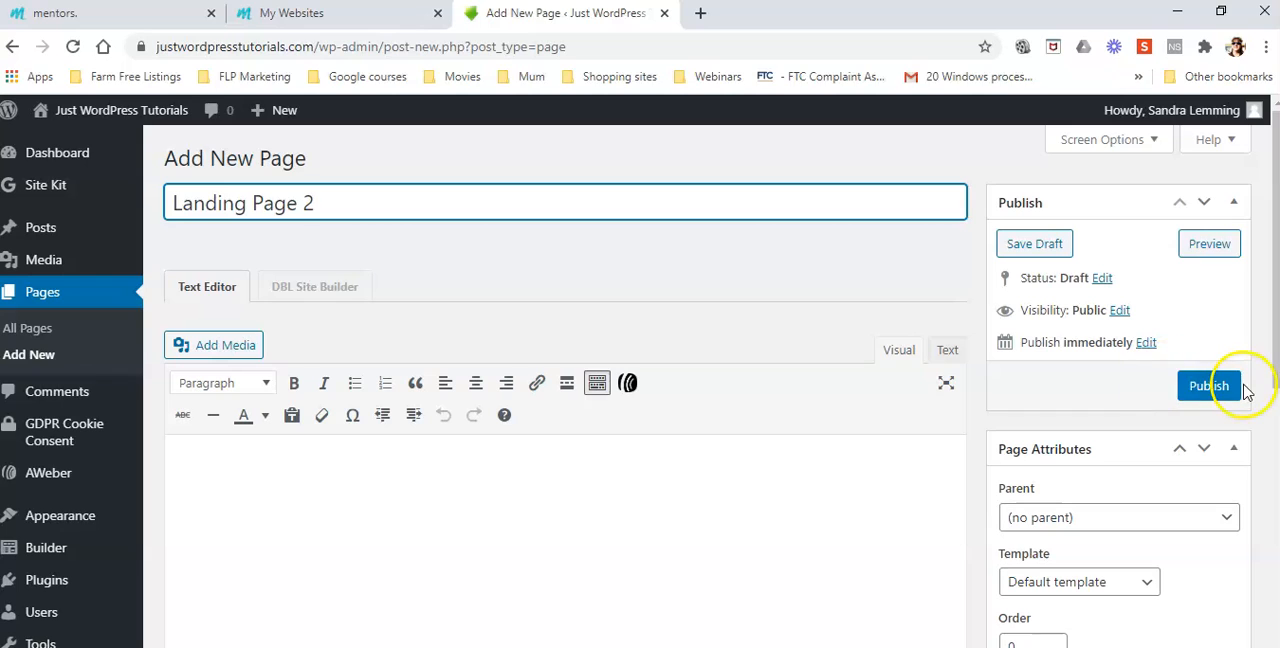
pyautogui.click(1209, 387)
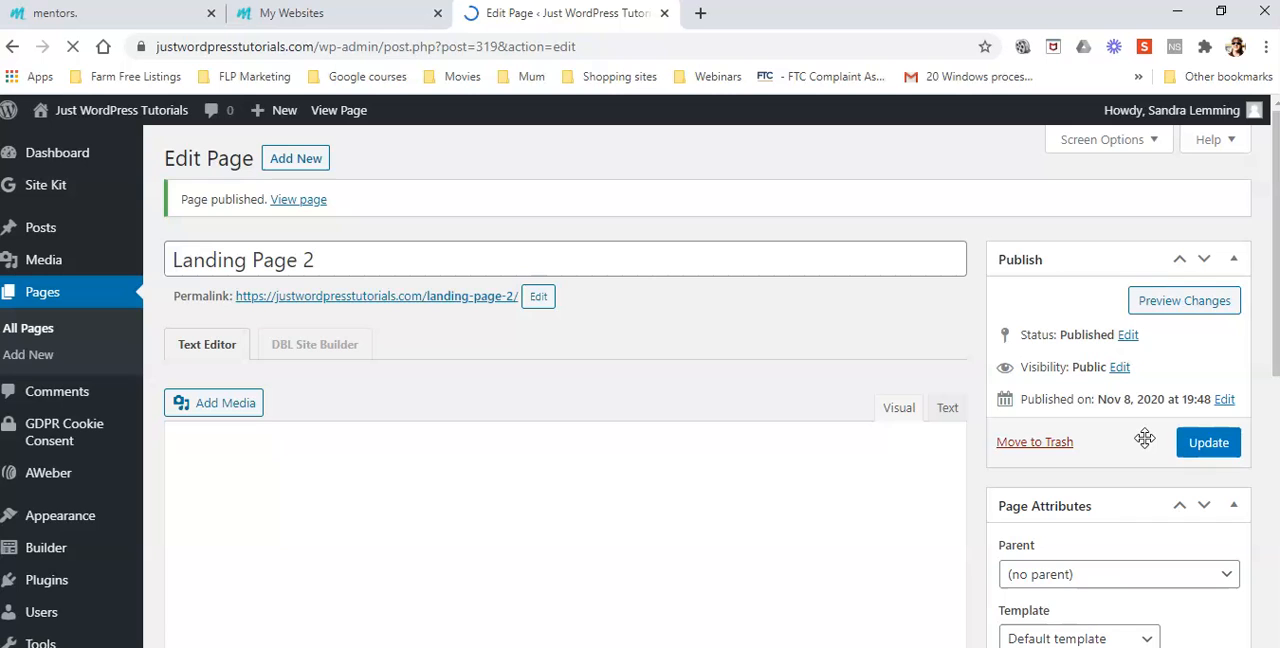
# In the page's Astra Settings, set the sidebar to No Sidebar and the content layout to Full Width / Stretched
pyautogui.click(1266, 442)
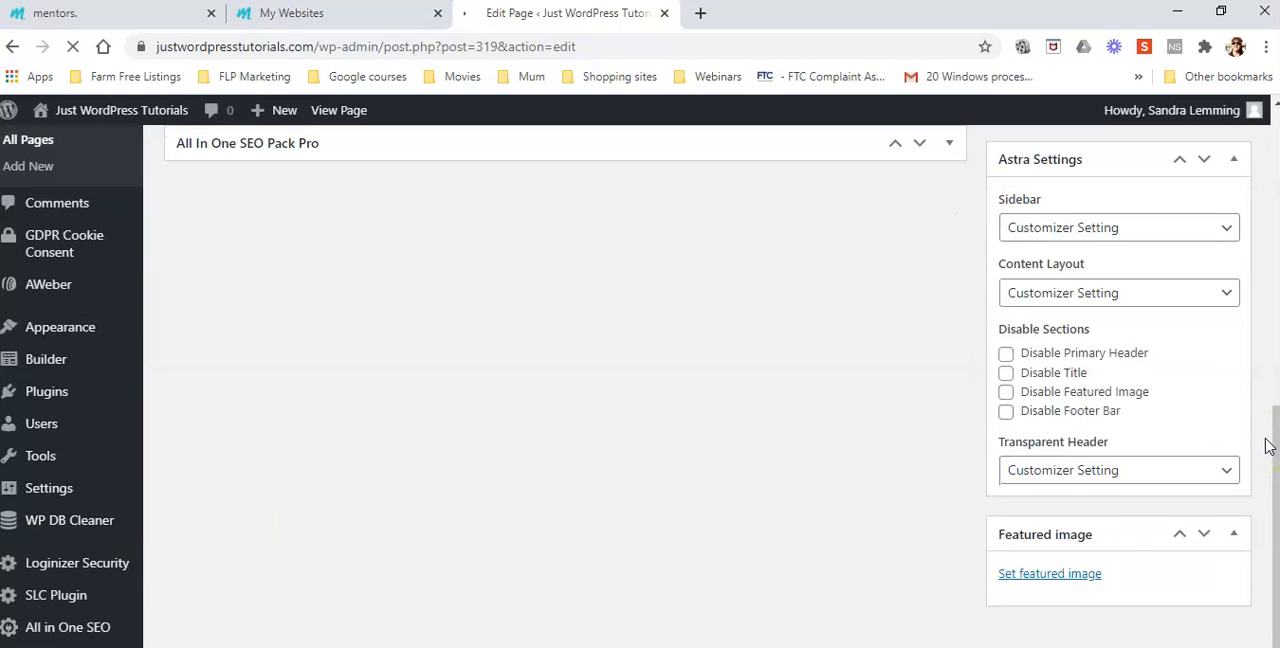
pyautogui.click(1224, 228)
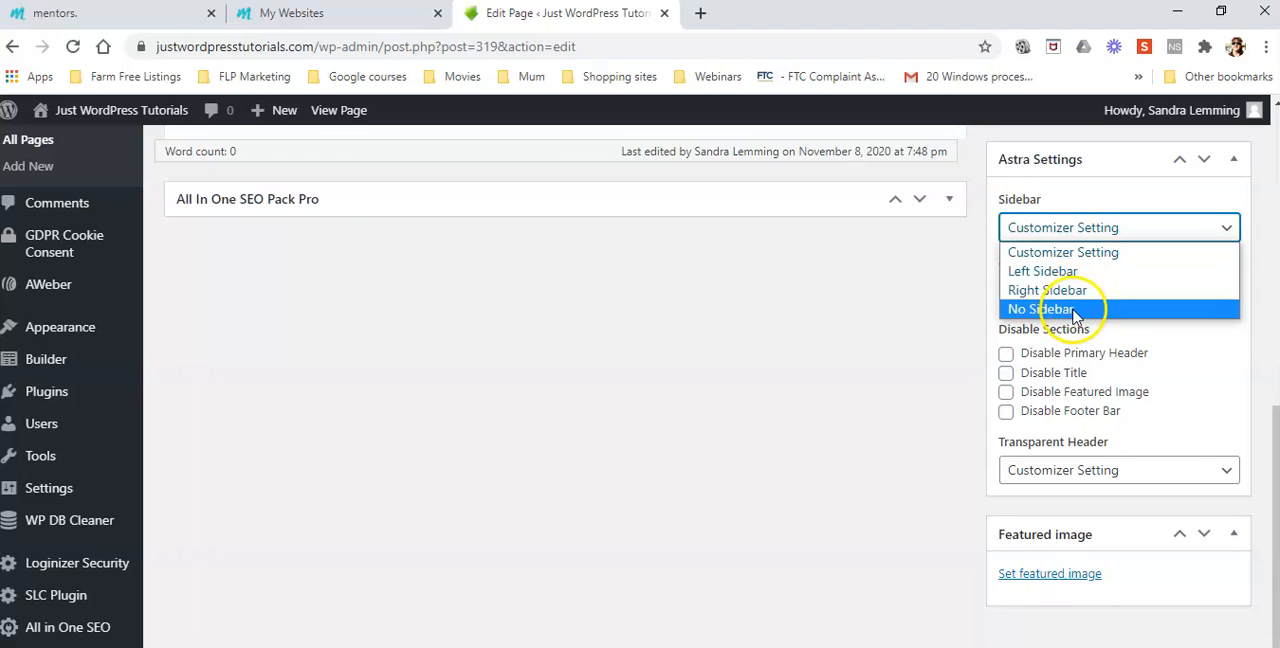
pyautogui.click(1076, 306)
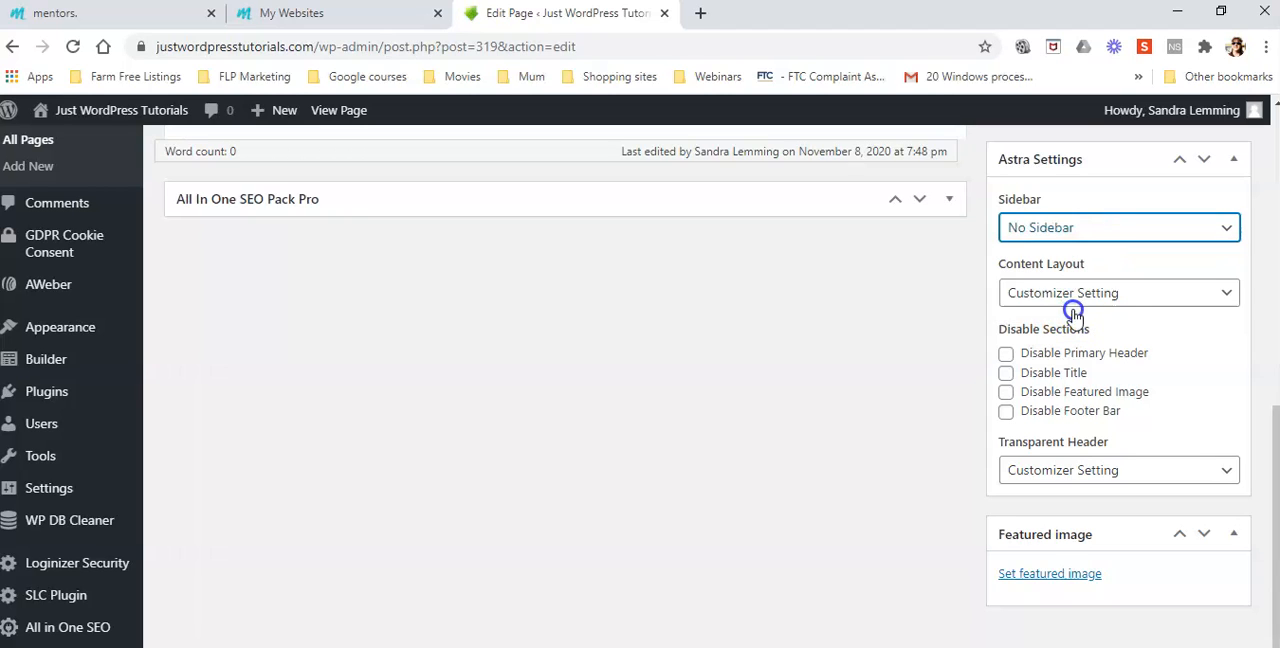
pyautogui.click(1228, 294)
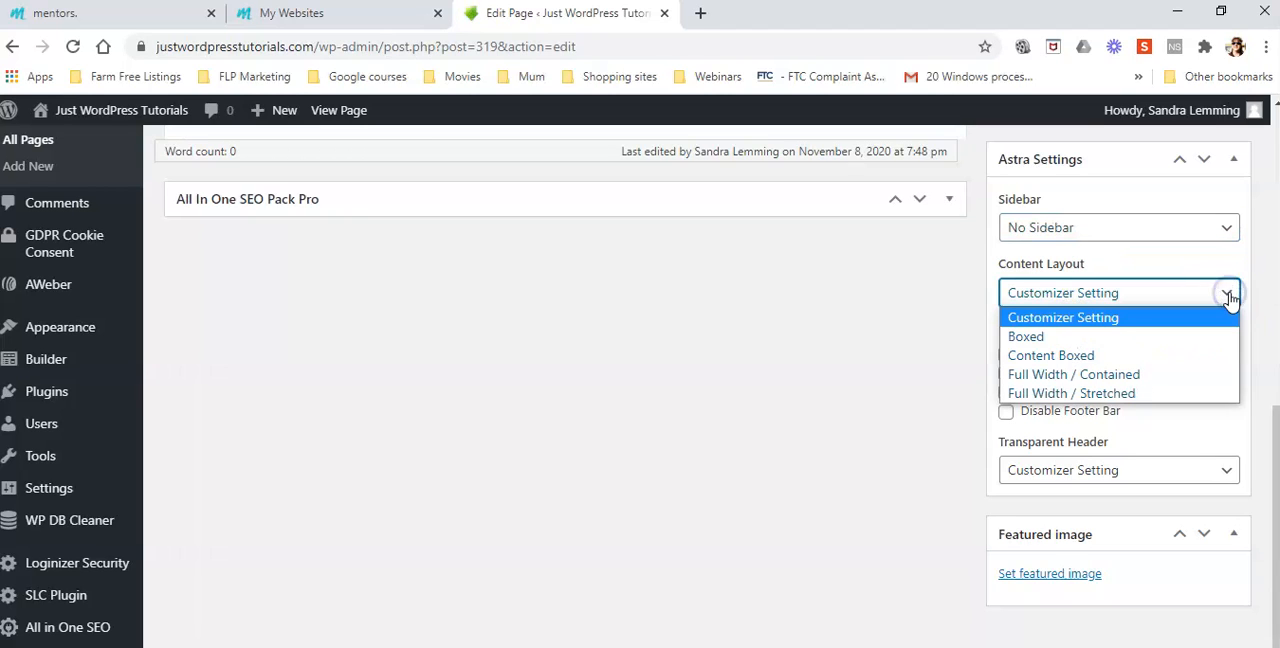
pyautogui.click(1078, 394)
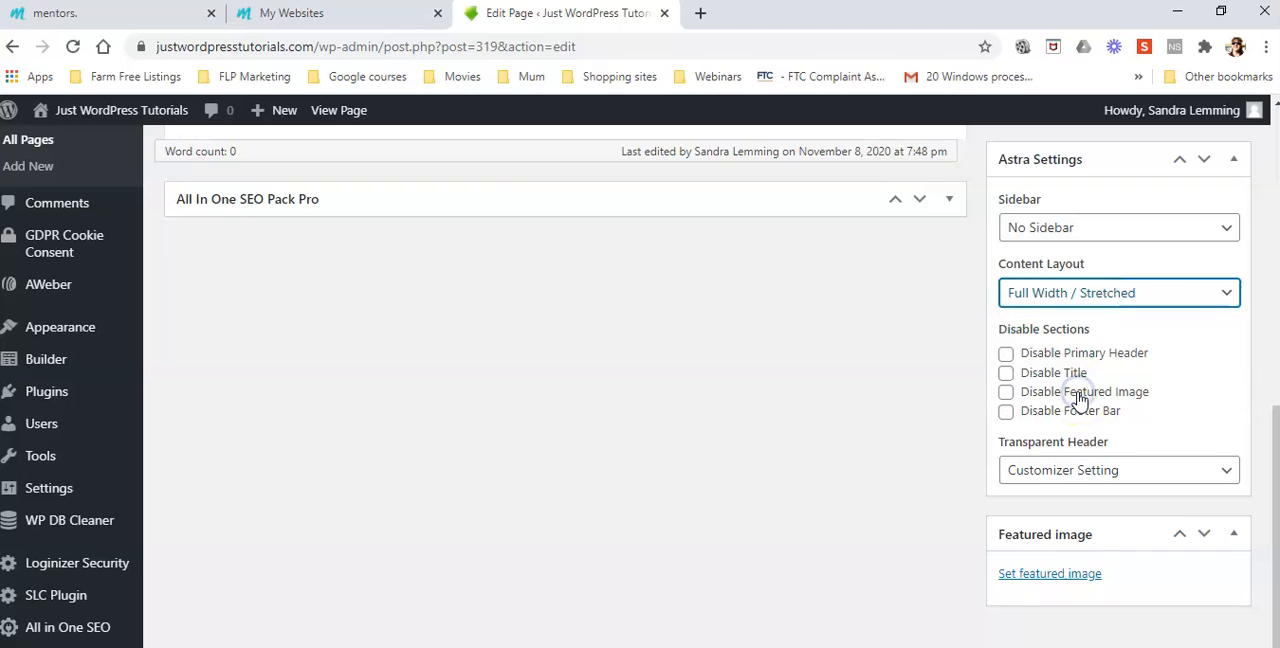
# Disable the primary header and the title for Landing Page 2, and update the page
pyautogui.click(1006, 353)
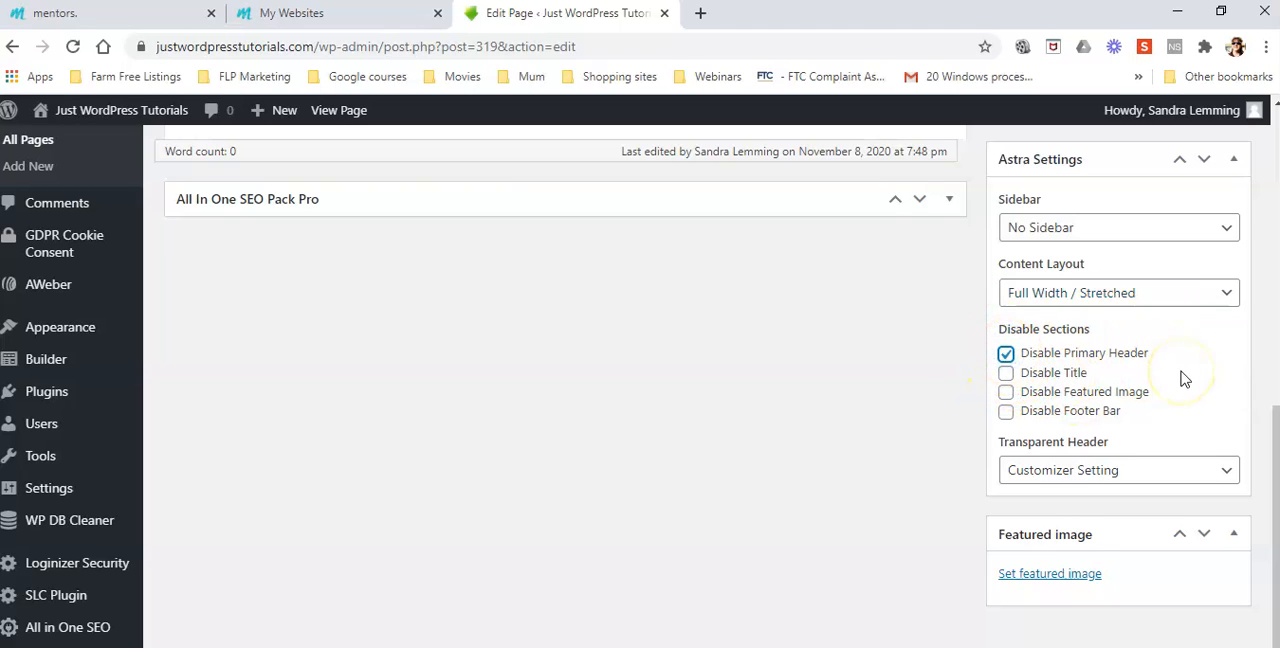
pyautogui.click(1006, 372)
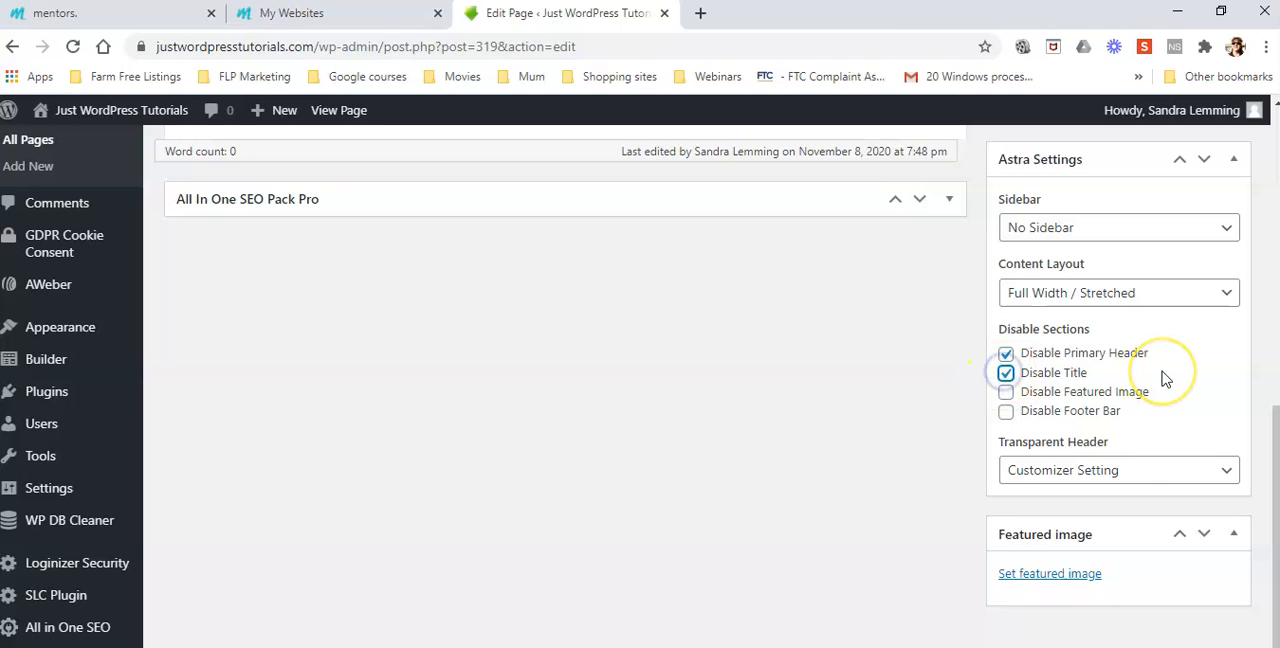
pyautogui.scroll(10, 1160, 374)
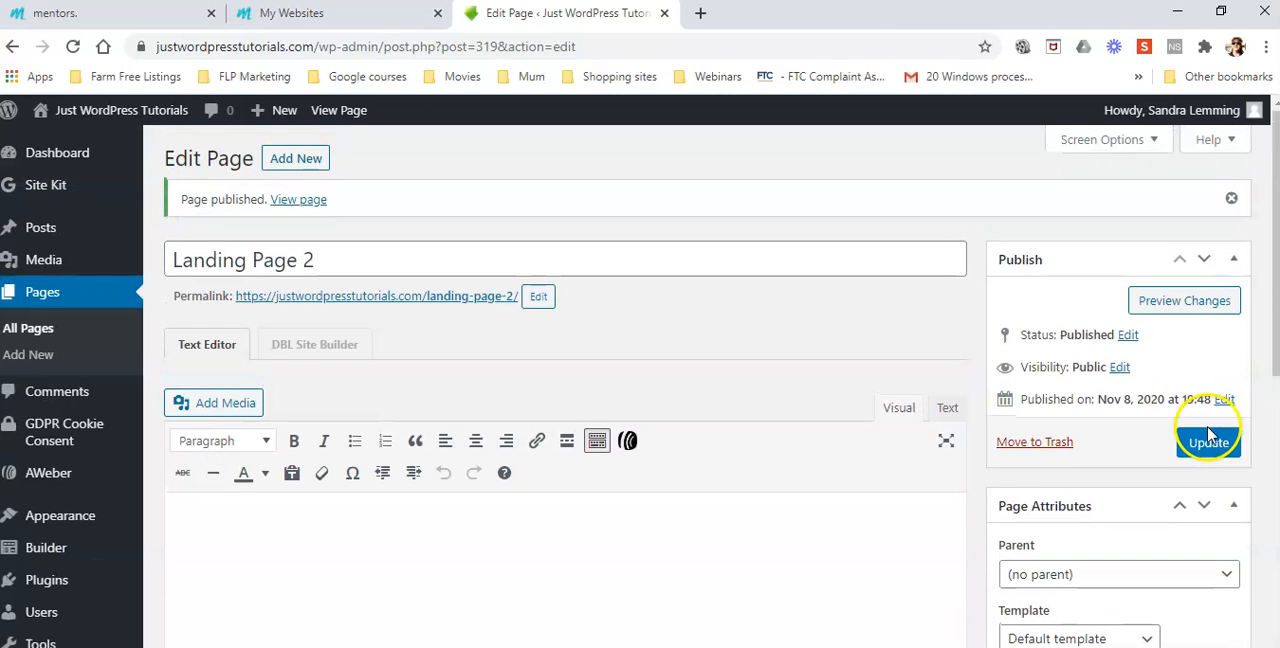
pyautogui.click(1208, 438)
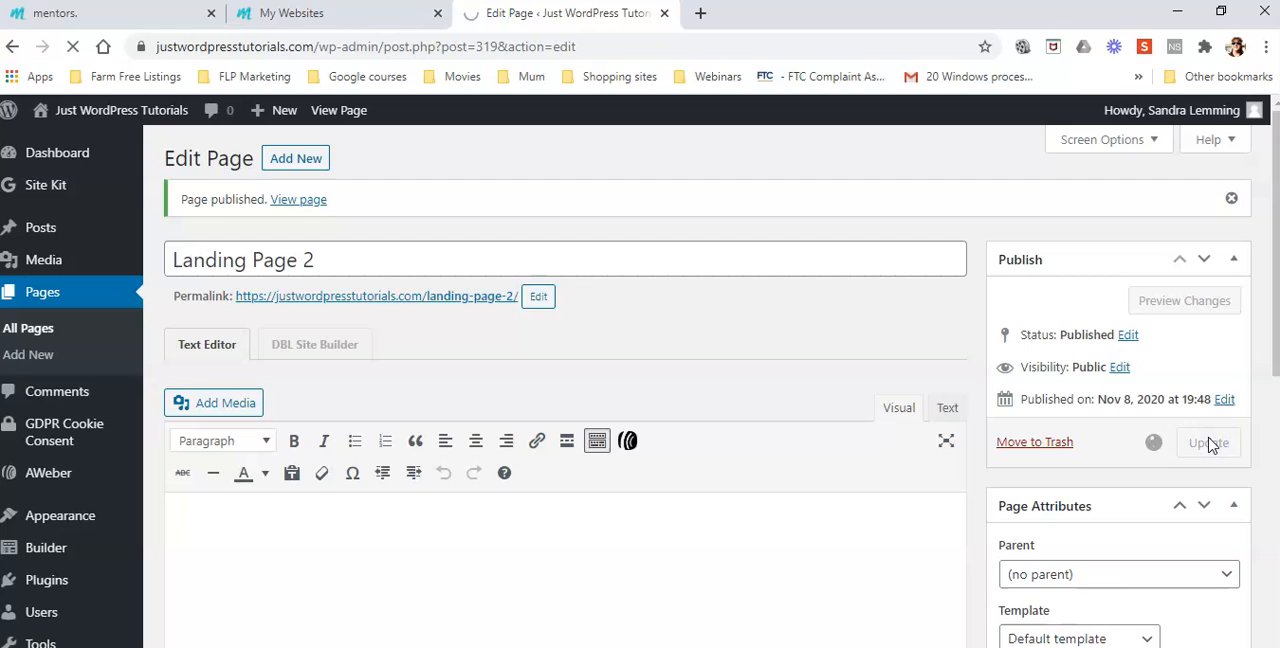
pyautogui.click(688, 348)
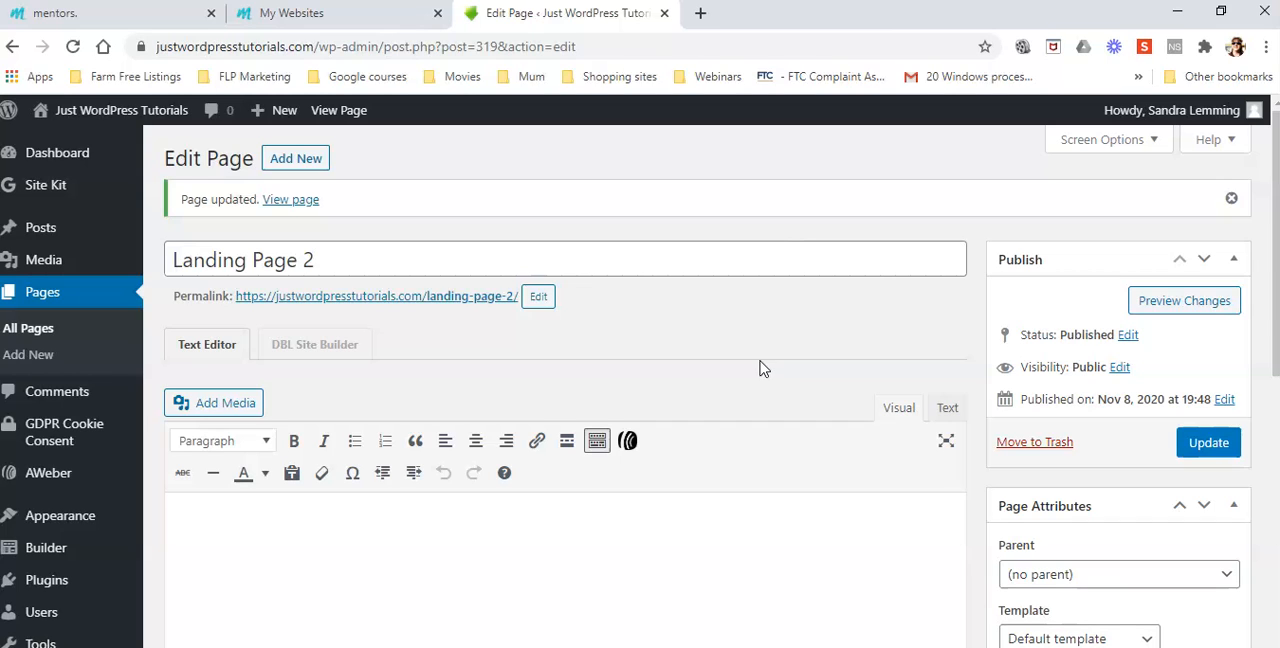
# View the live Landing Page 2 and open it for editing in DBL Site Builder
pyautogui.moveTo(43, 594)
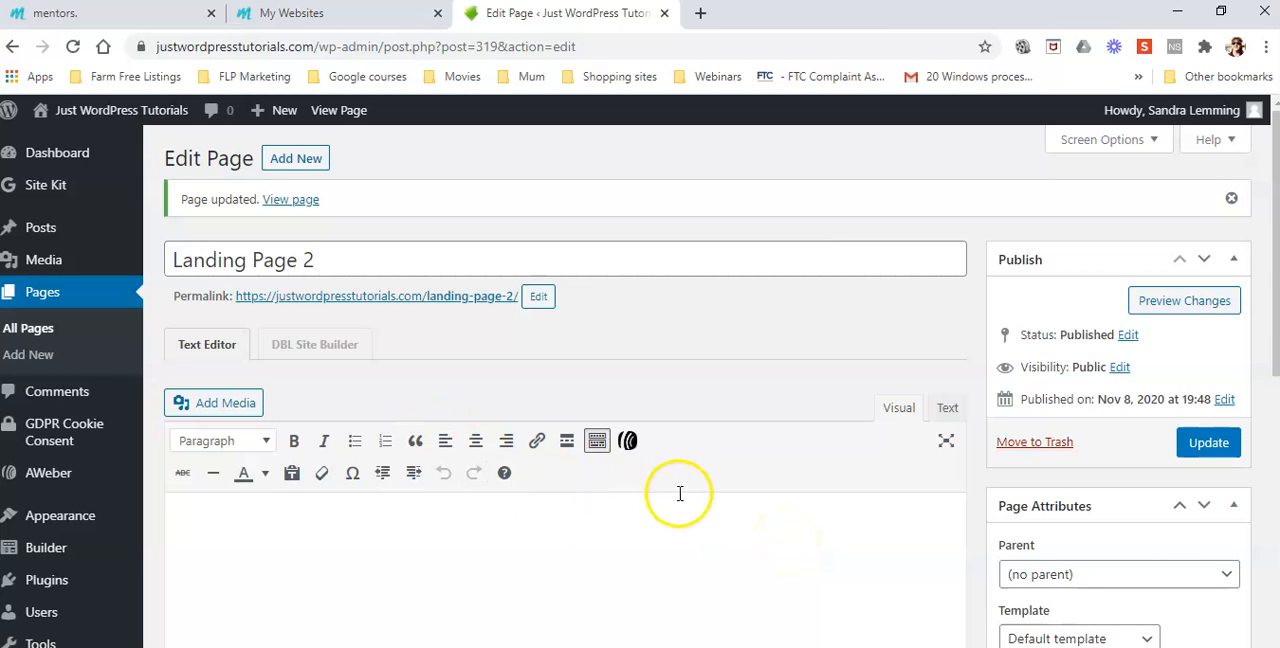
pyautogui.click(290, 199)
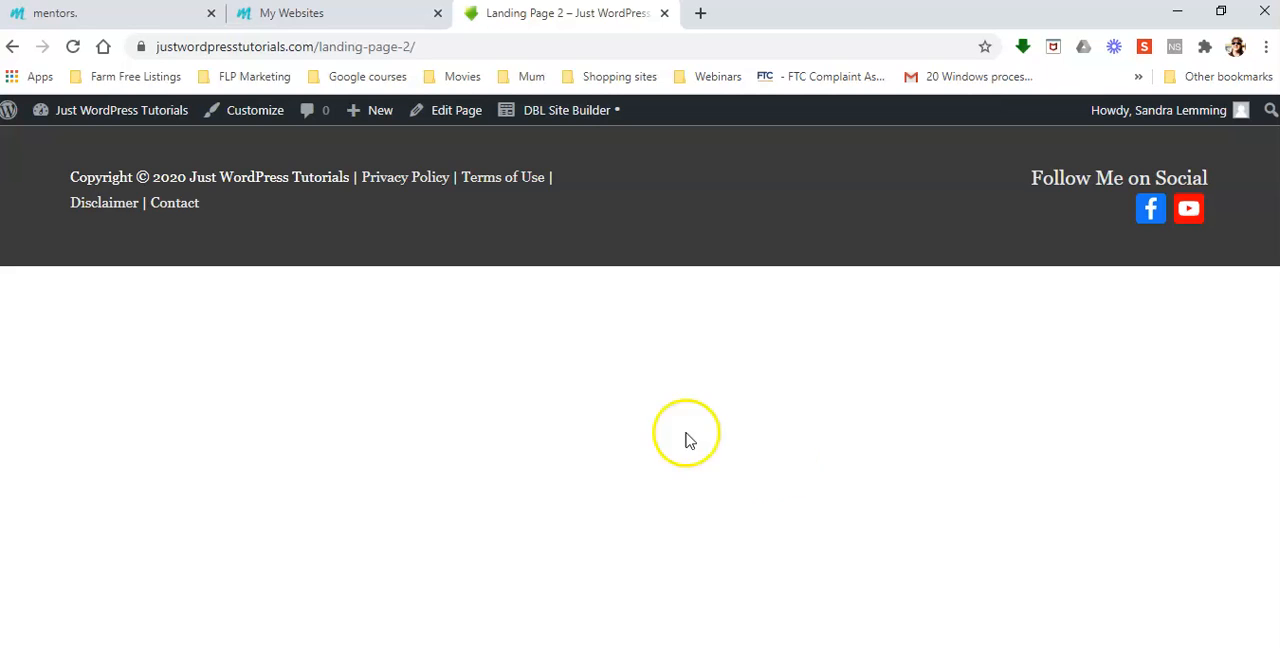
pyautogui.click(566, 112)
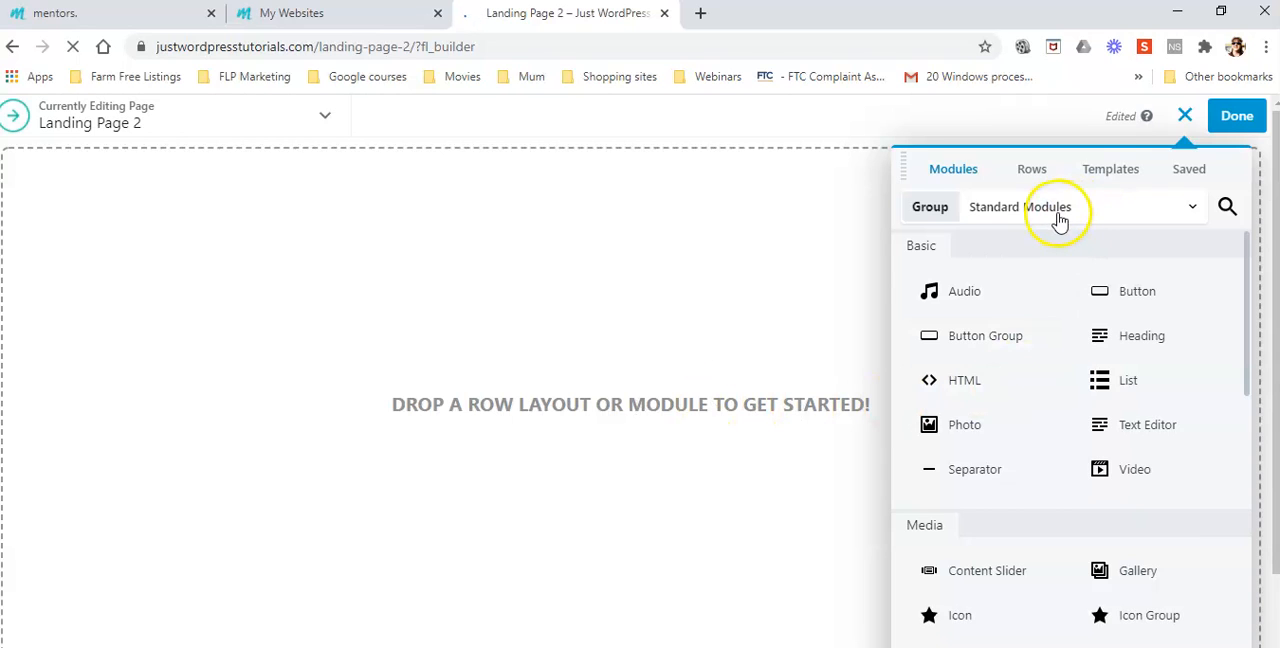
# Browse the templates in the Landing Pages group and apply the Foto template to the empty page
pyautogui.click(1110, 172)
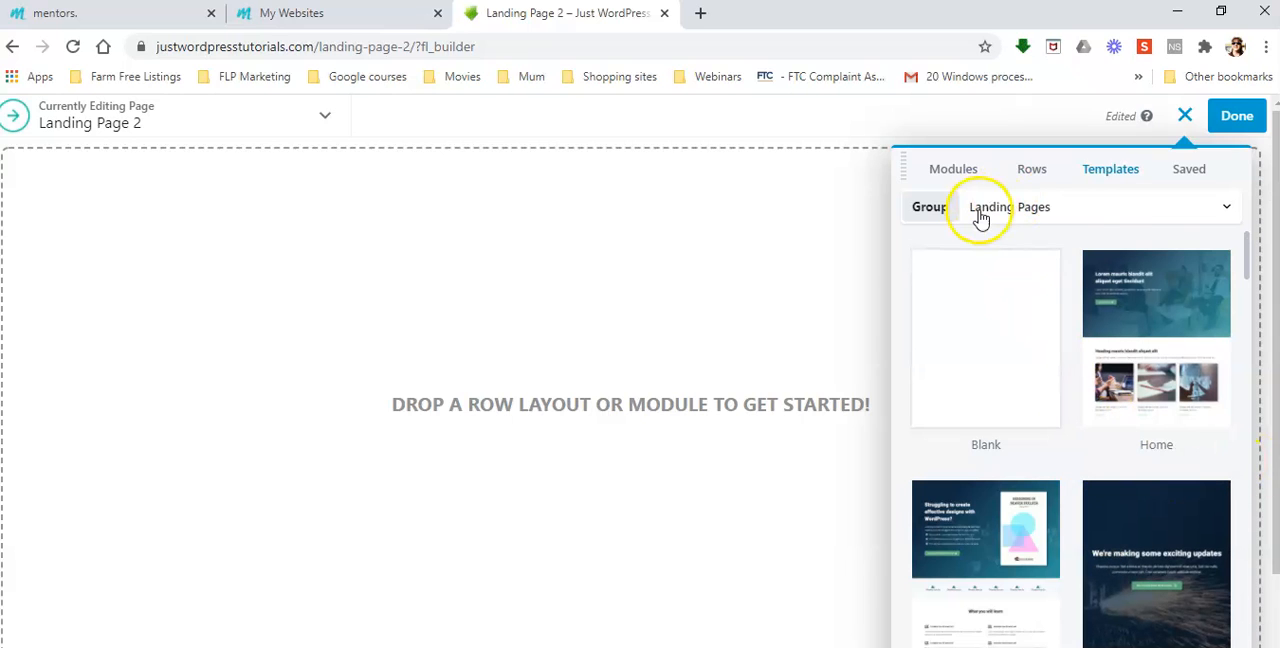
pyautogui.click(1227, 206)
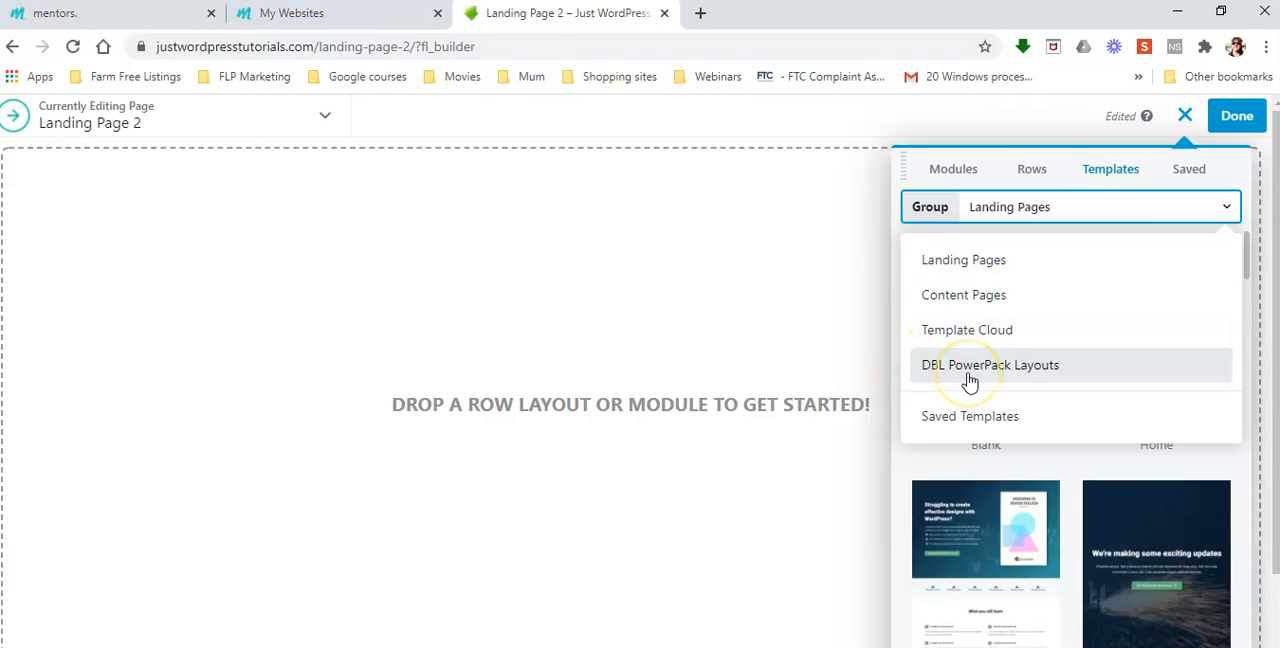
pyautogui.click(998, 266)
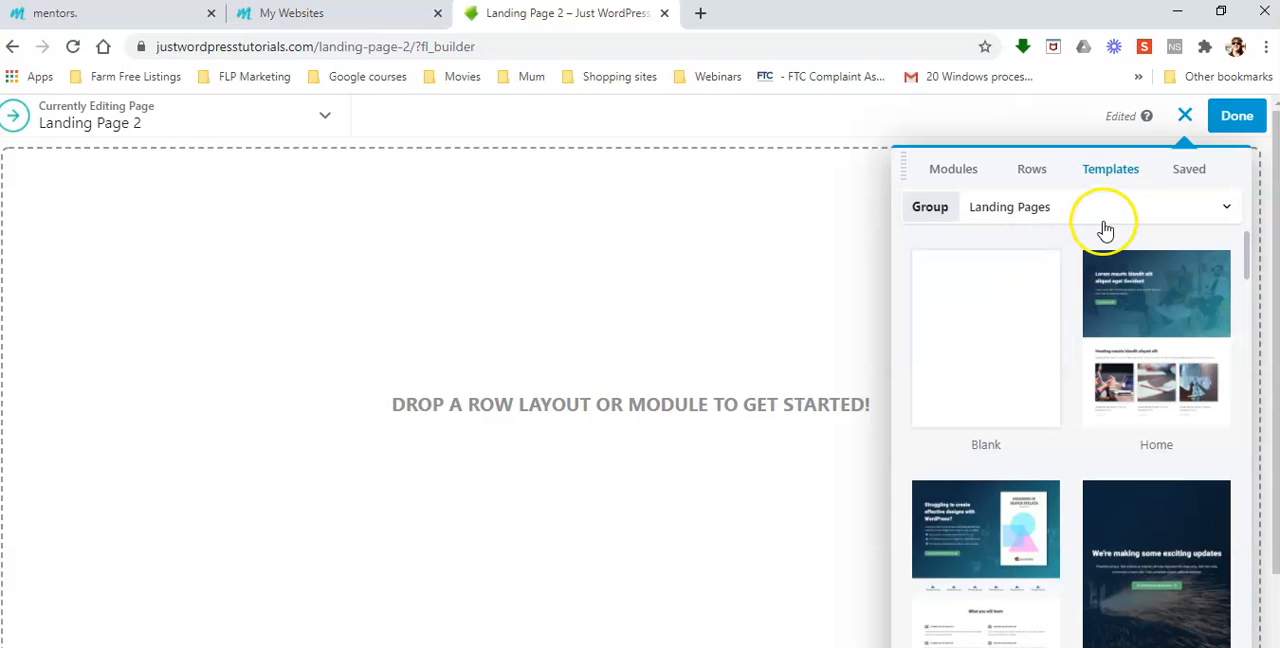
pyautogui.scroll(-2, 1036, 478)
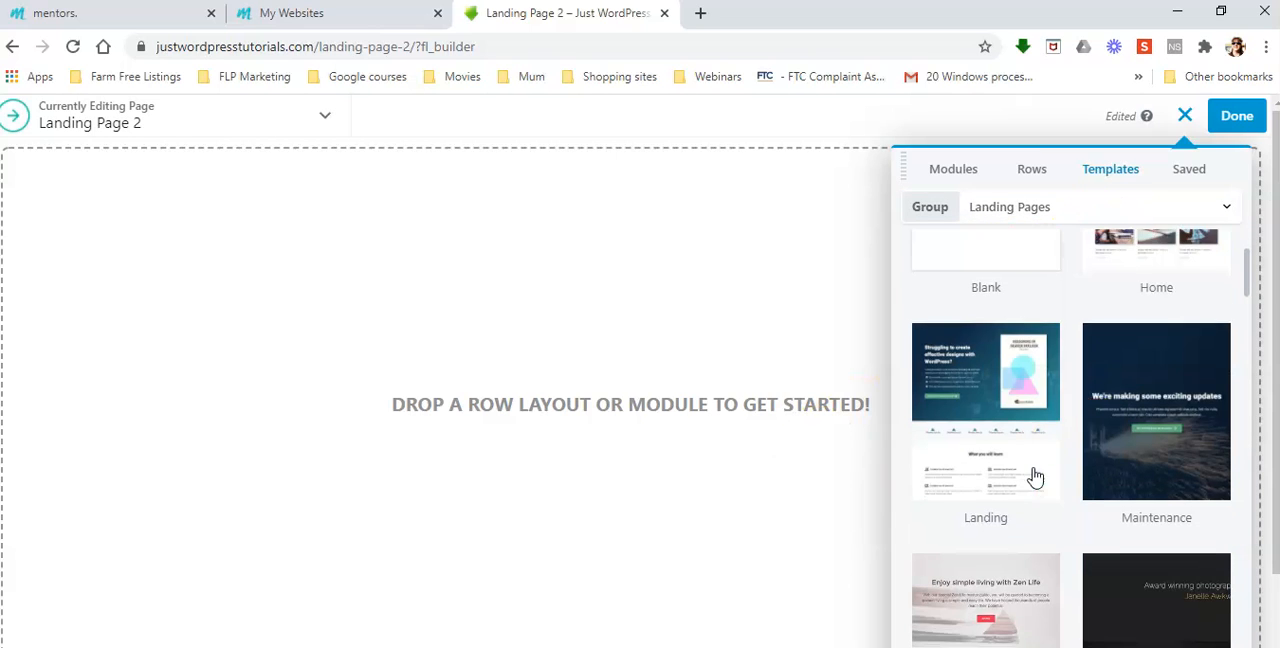
pyautogui.scroll(-3, 1123, 409)
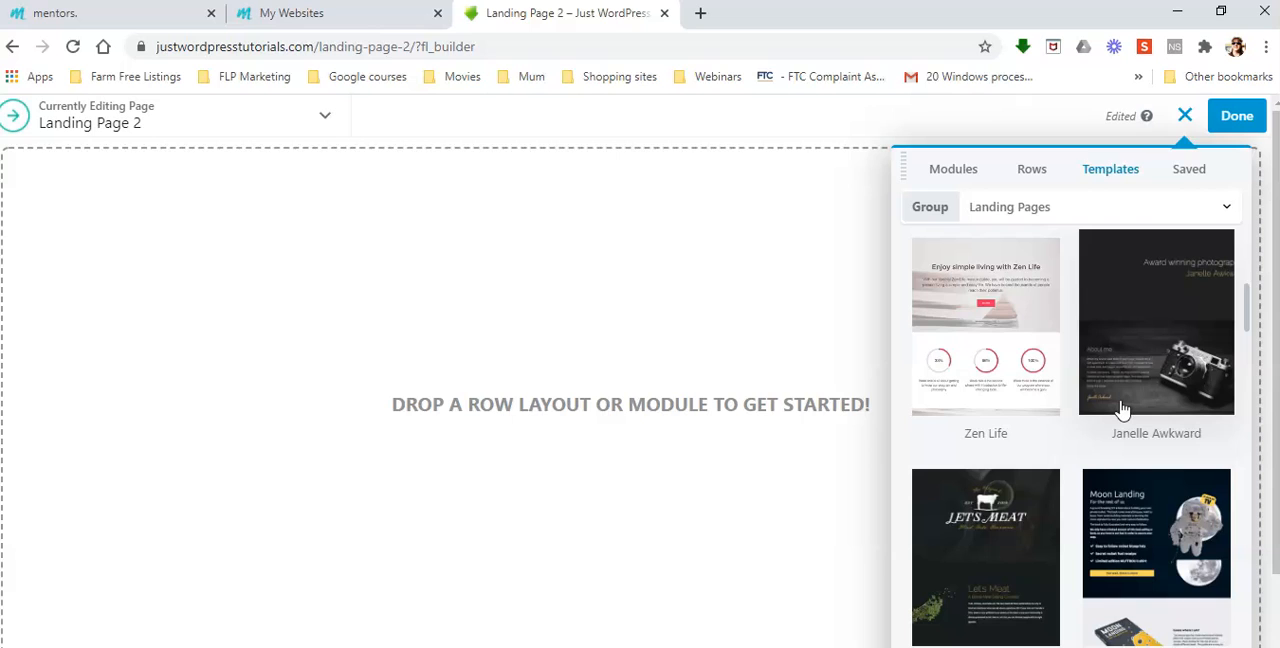
pyautogui.scroll(-3, 1123, 409)
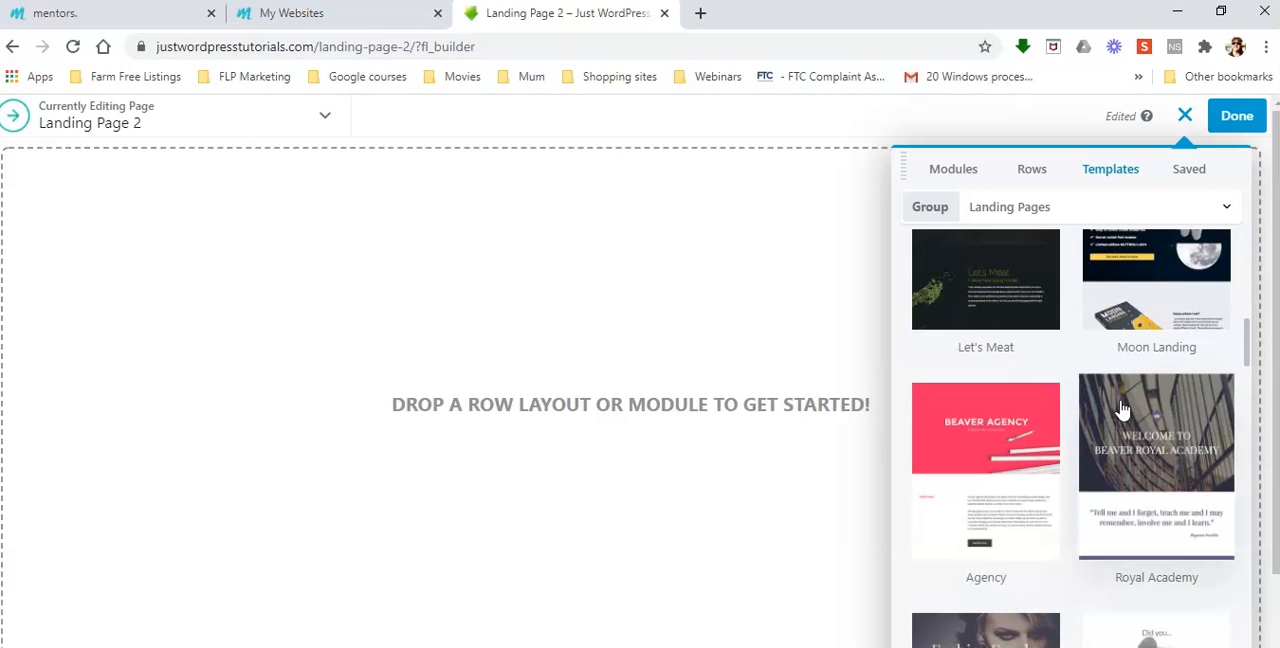
pyautogui.scroll(-3, 1123, 409)
pyautogui.scroll(-3, 1123, 409)
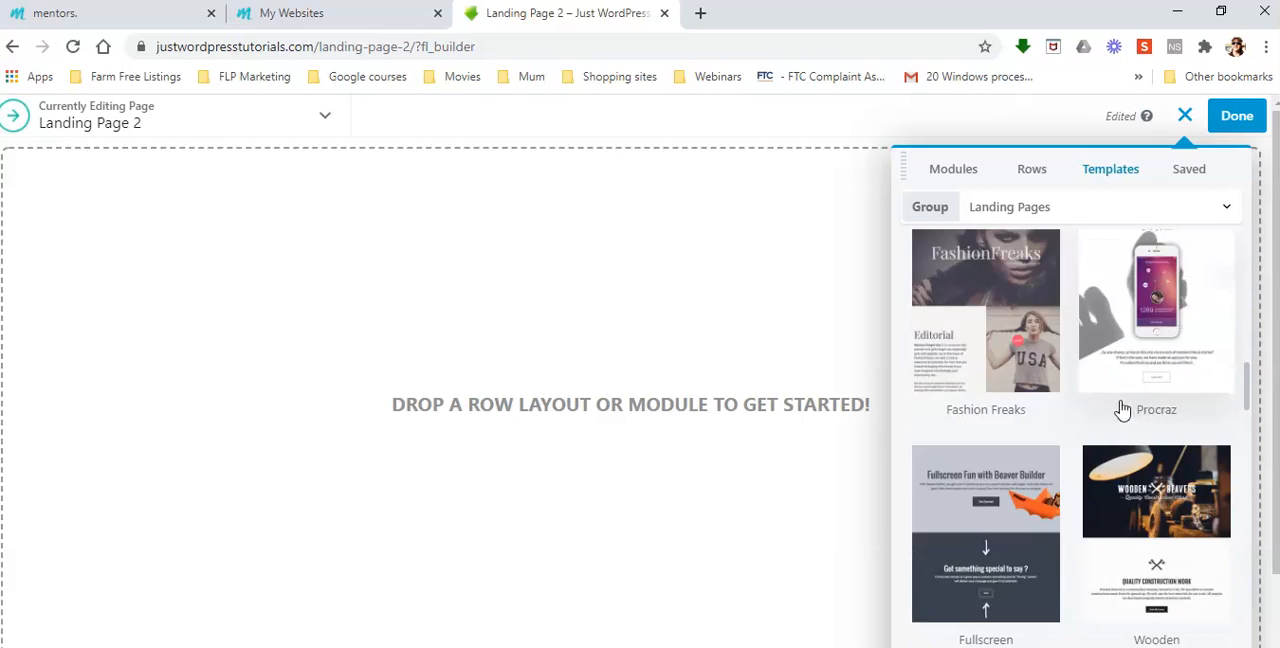
pyautogui.scroll(-2, 1123, 409)
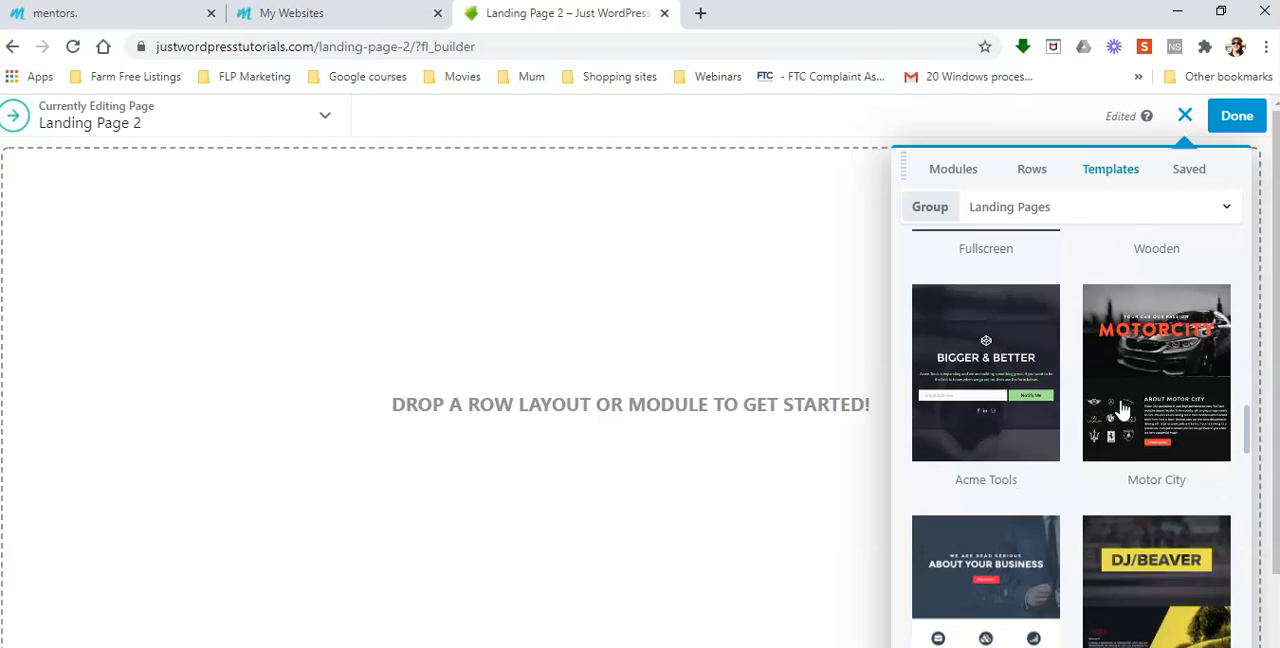
pyautogui.scroll(-4, 1123, 409)
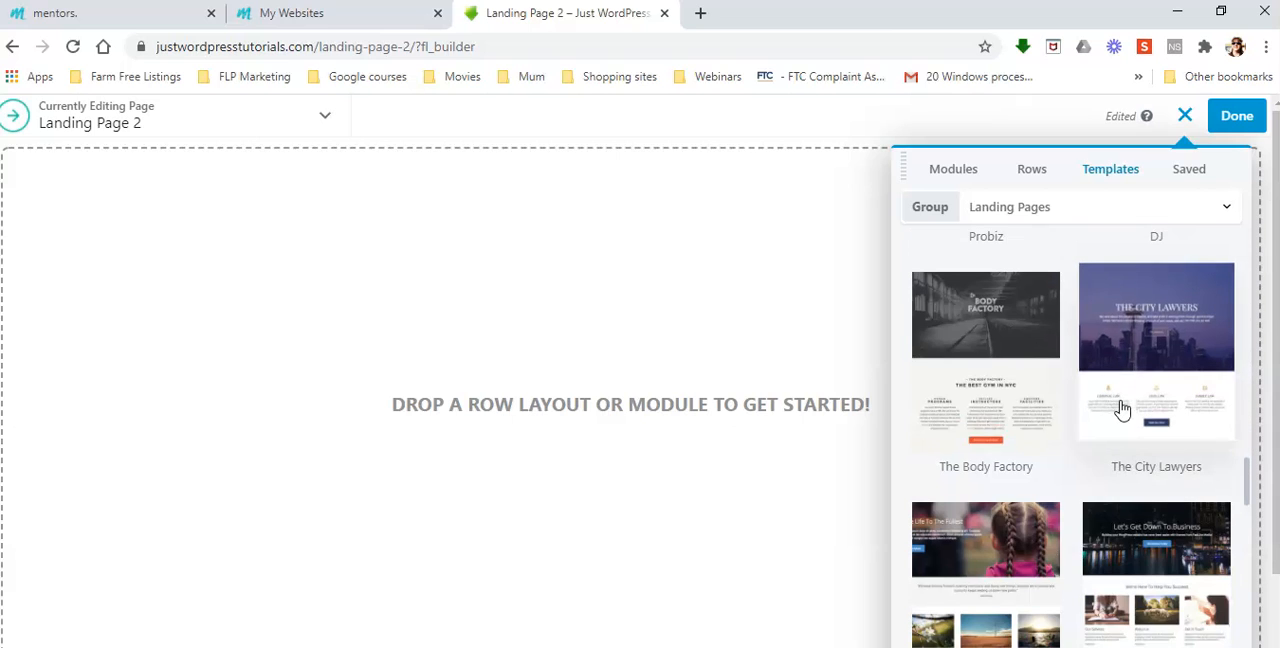
pyautogui.scroll(-2, 1123, 409)
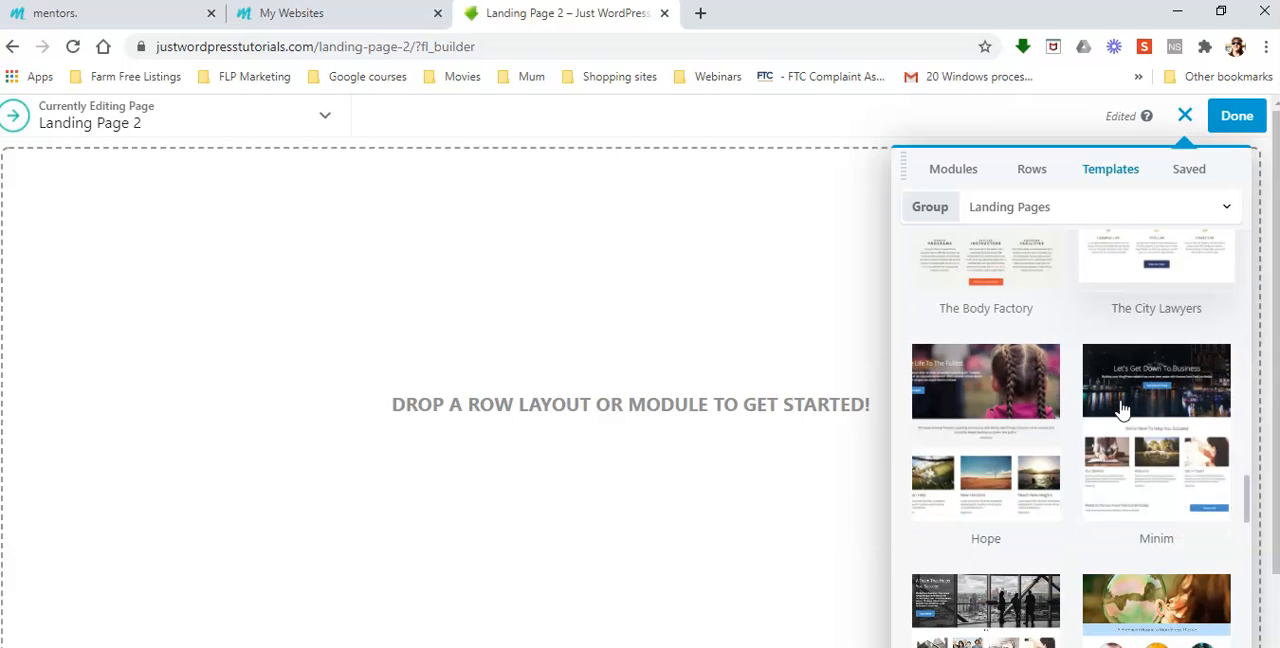
pyautogui.scroll(-3, 1123, 409)
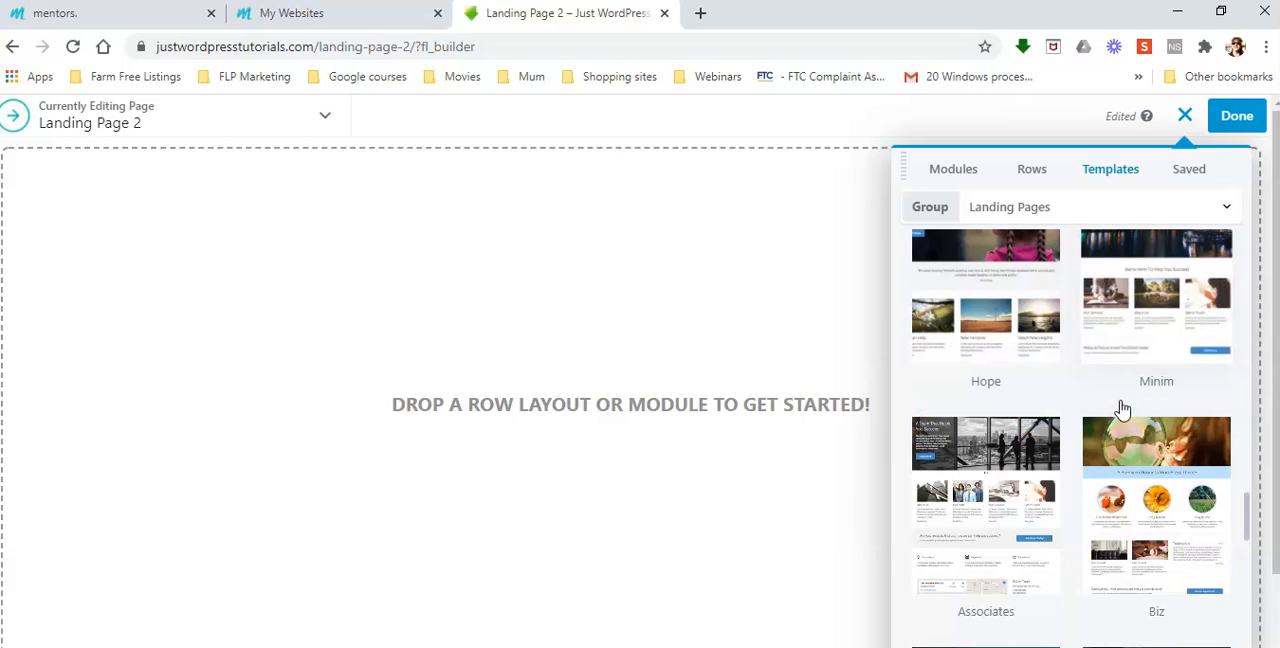
pyautogui.scroll(-3, 1123, 409)
pyautogui.scroll(-3, 1123, 409)
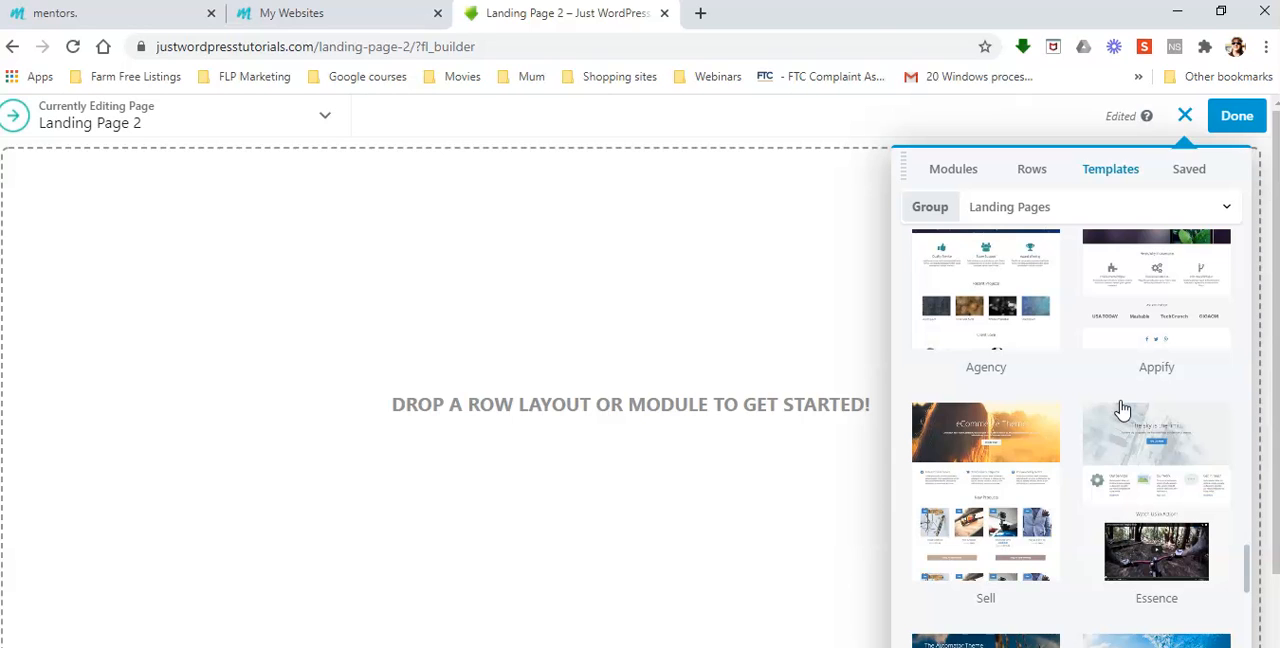
pyautogui.scroll(-2, 1123, 409)
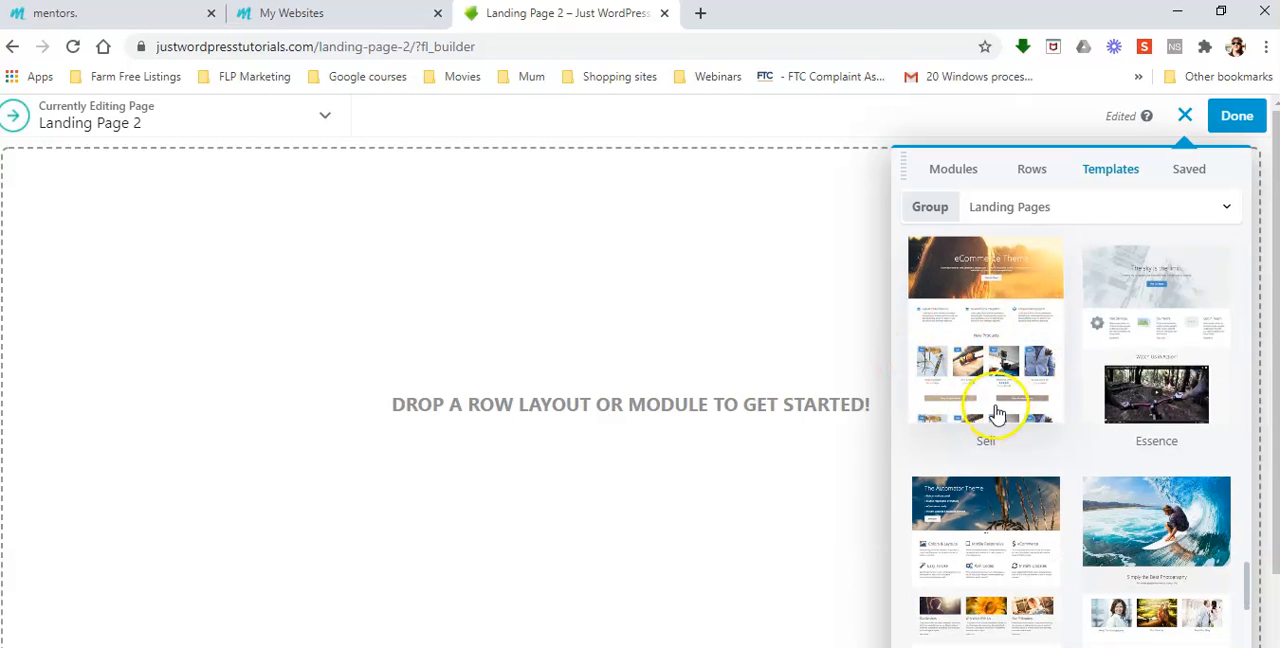
pyautogui.scroll(-2, 1160, 340)
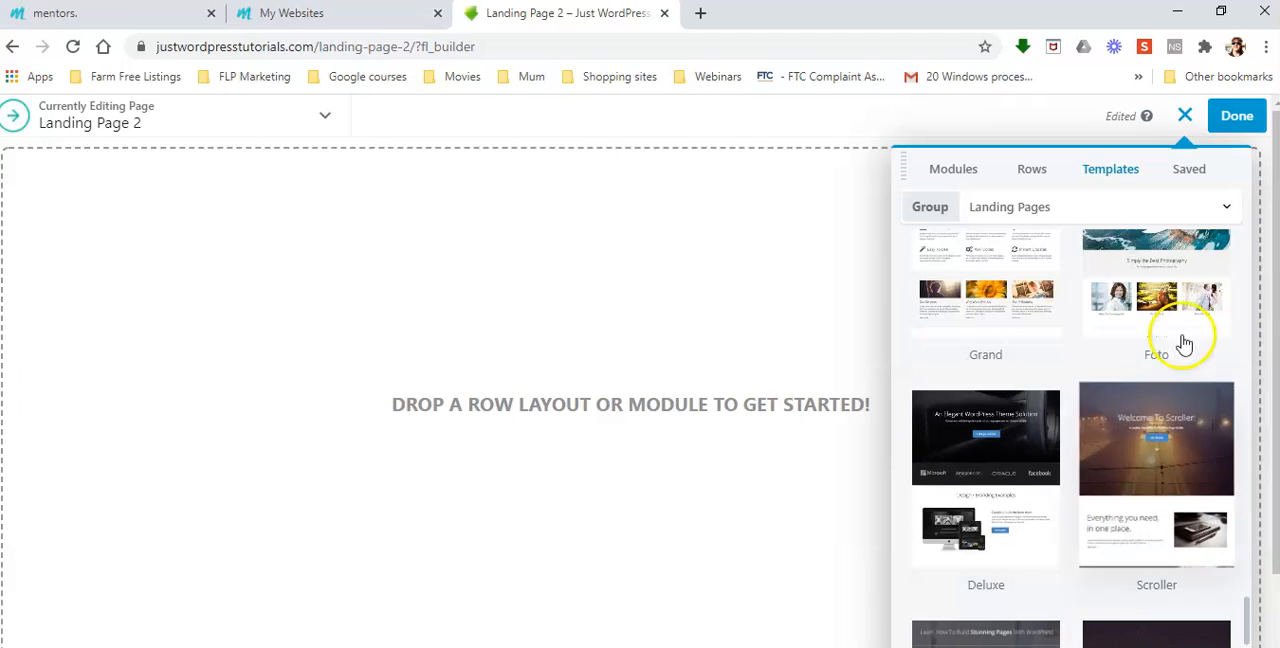
pyautogui.scroll(1, 1128, 372)
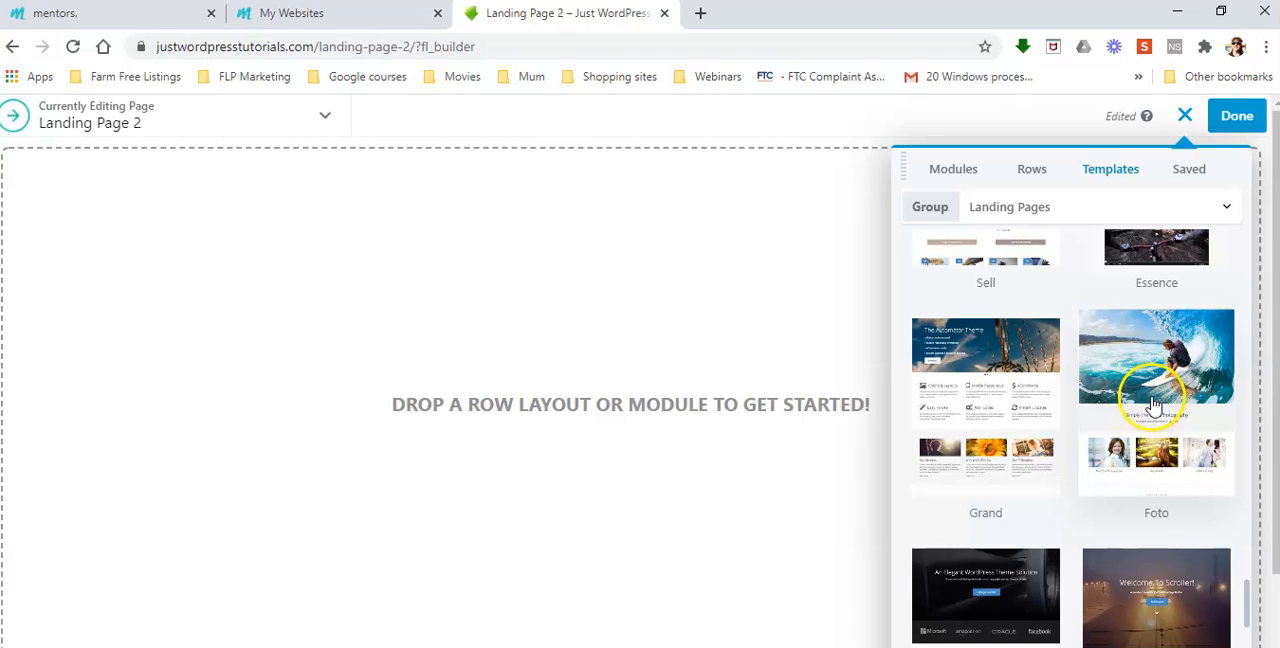
pyautogui.click(1162, 393)
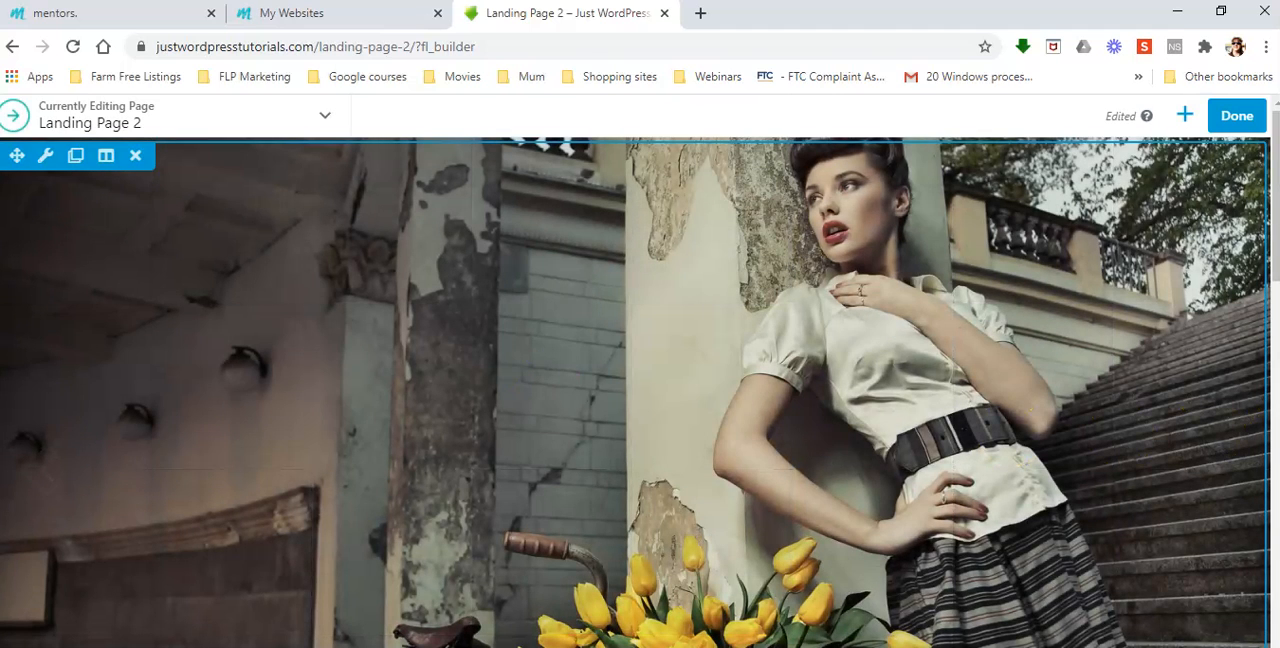
# Look through the slides of the photo slider at the start of the page
pyautogui.click(1212, 465)
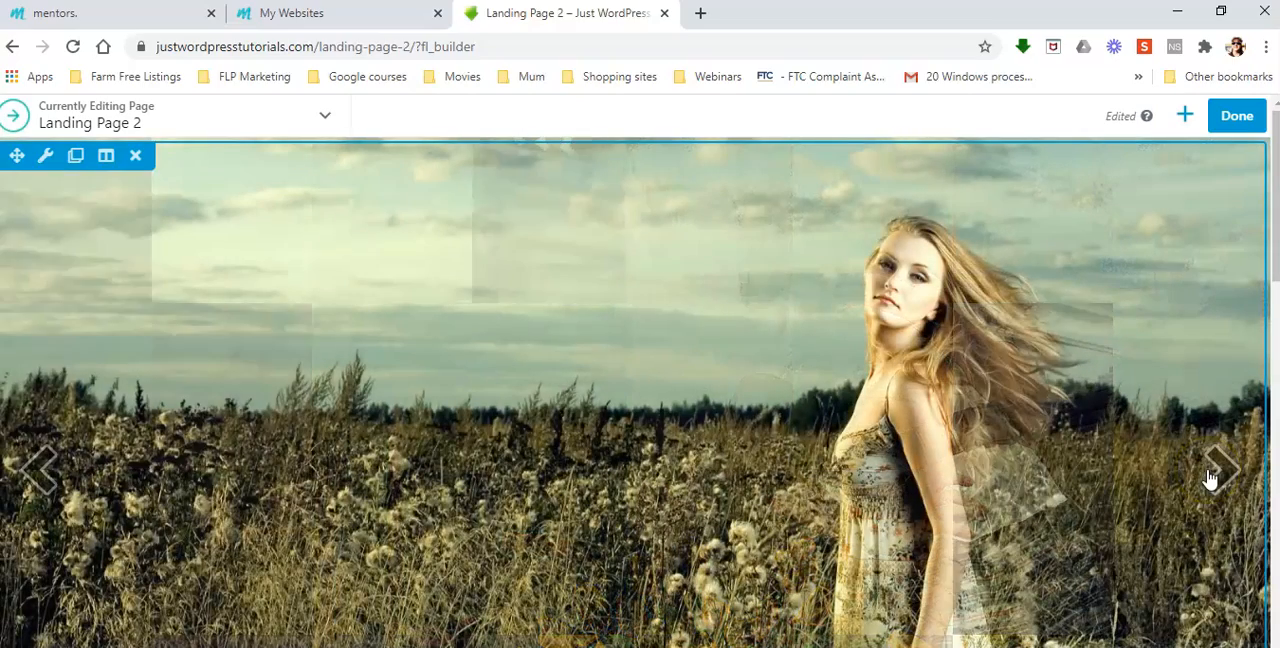
pyautogui.click(1232, 478)
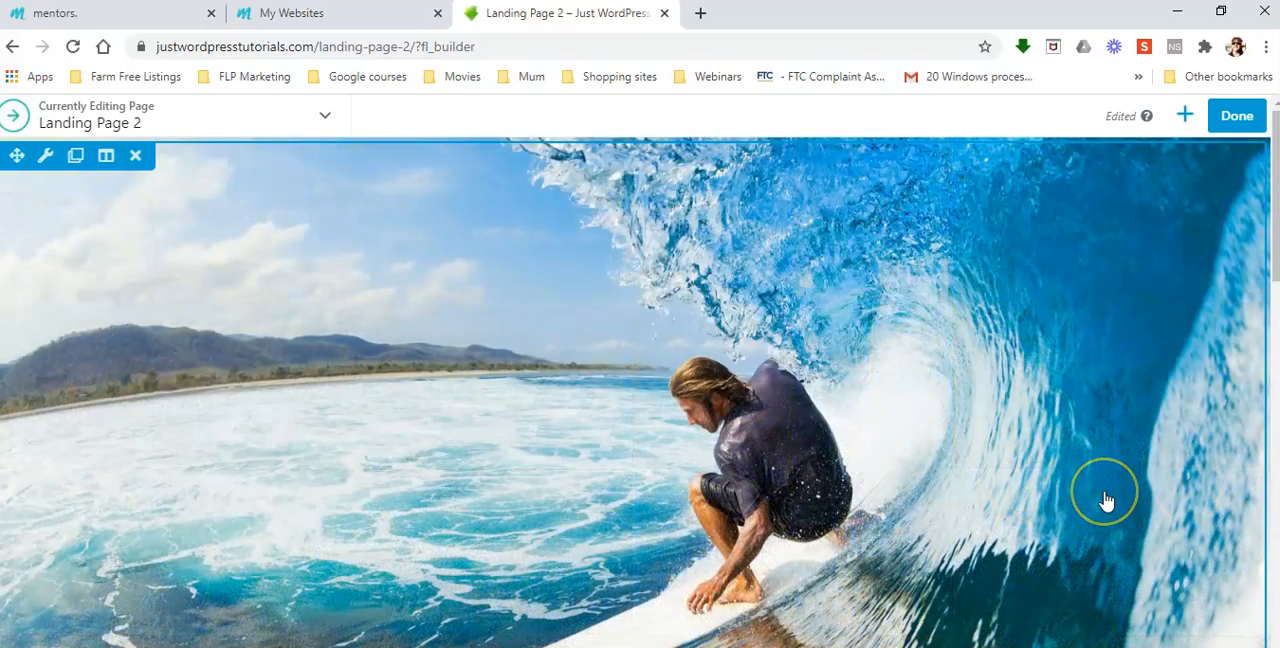
# Check the template's sections down to the footer and publish the Landing Page 2 layout
pyautogui.scroll(-5, 1105, 500)
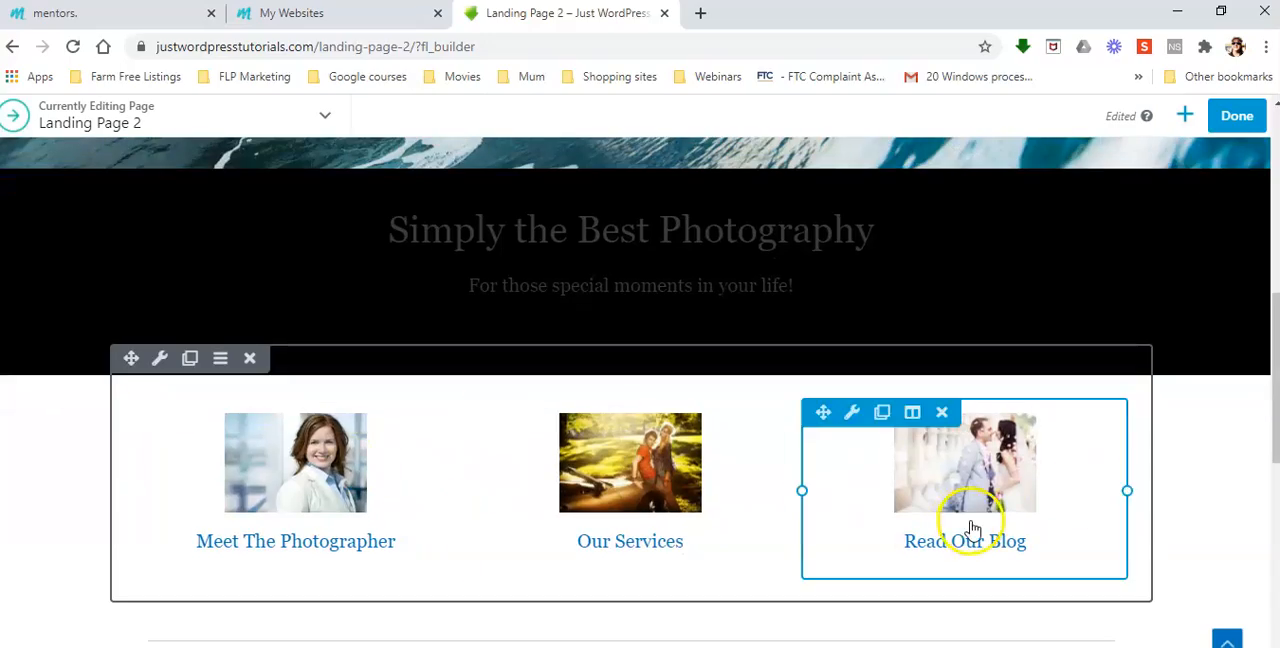
pyautogui.scroll(-10, 972, 527)
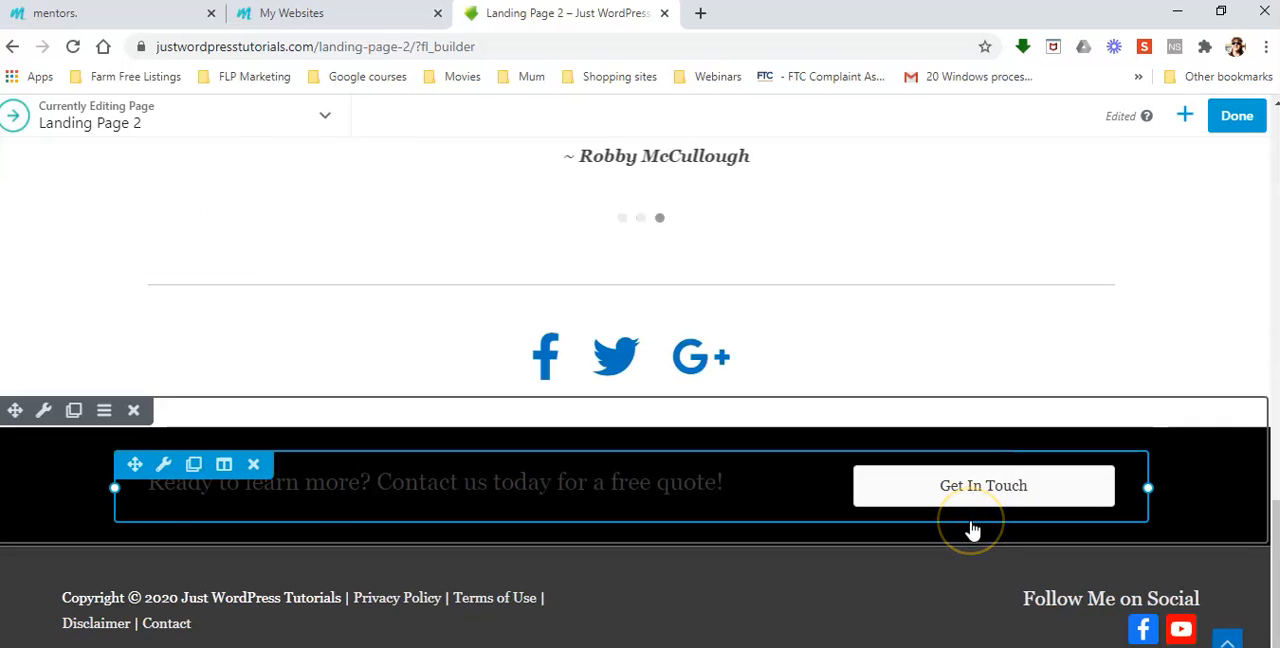
pyautogui.scroll(5, 972, 530)
pyautogui.scroll(1, 972, 527)
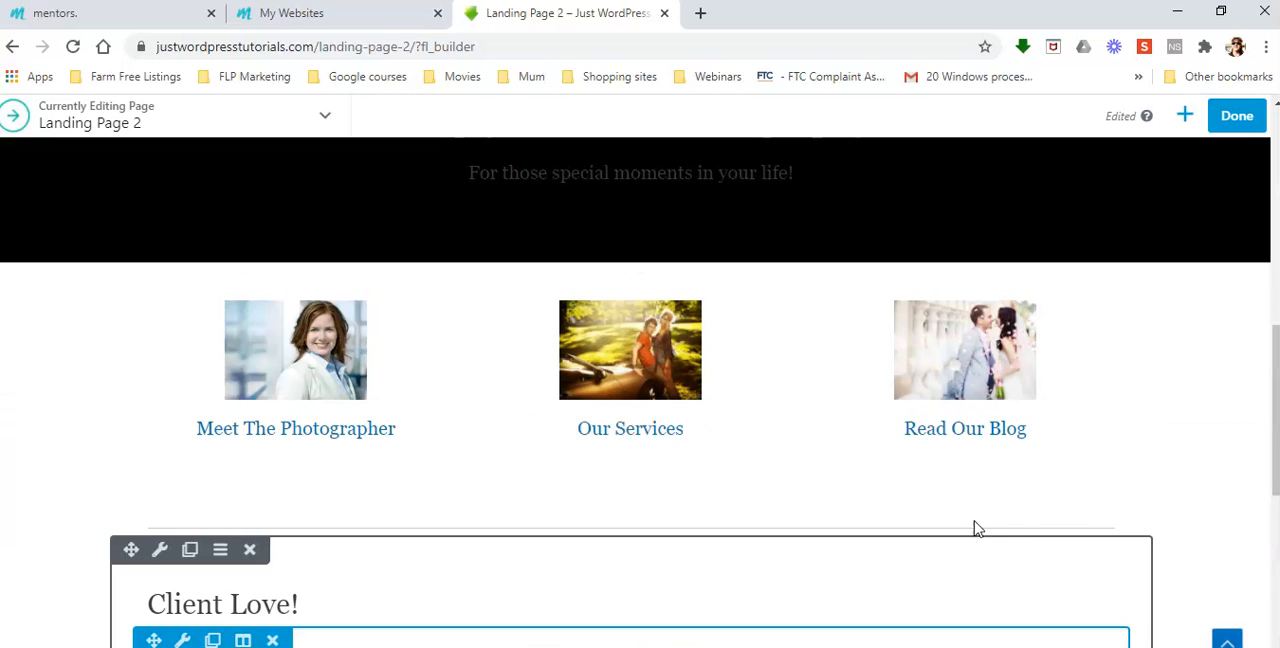
pyautogui.scroll(3, 1246, 117)
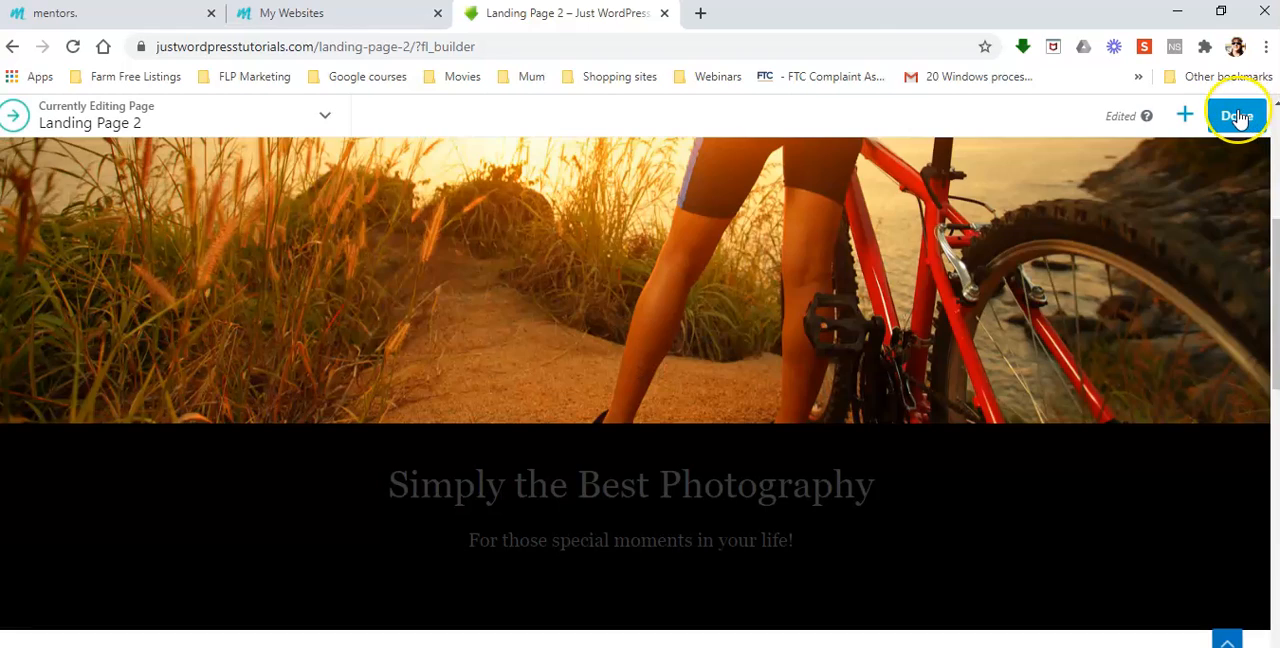
pyautogui.scroll(3, 1240, 118)
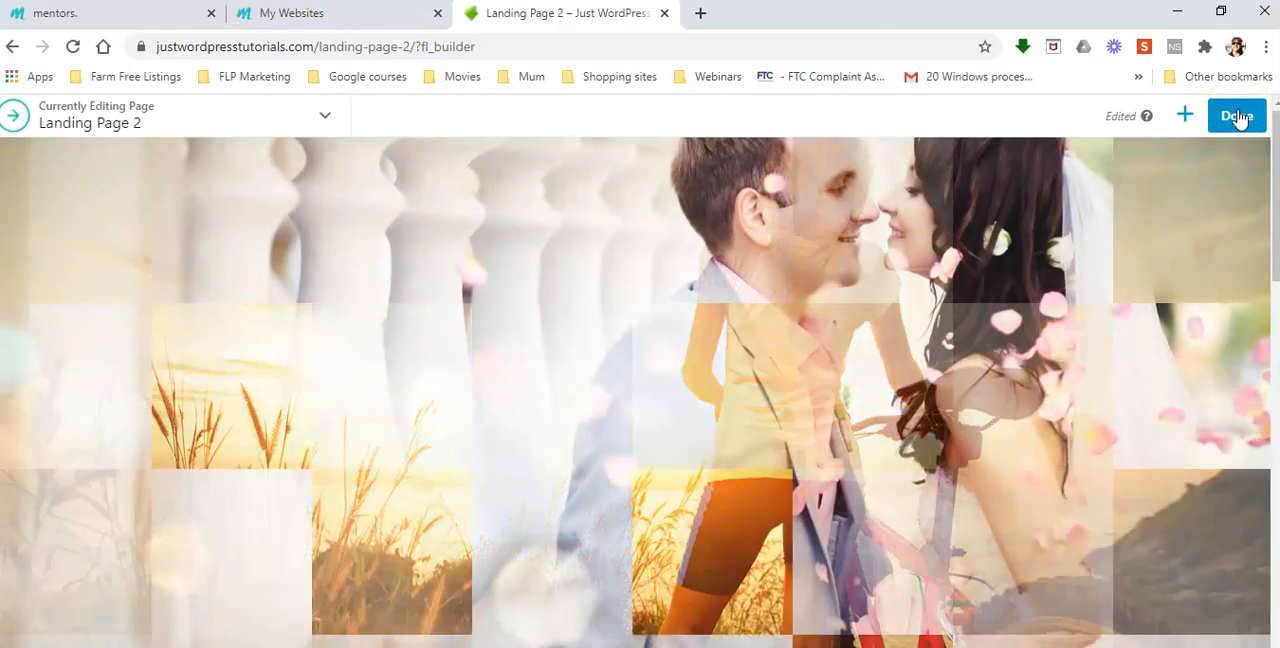
pyautogui.click(1239, 117)
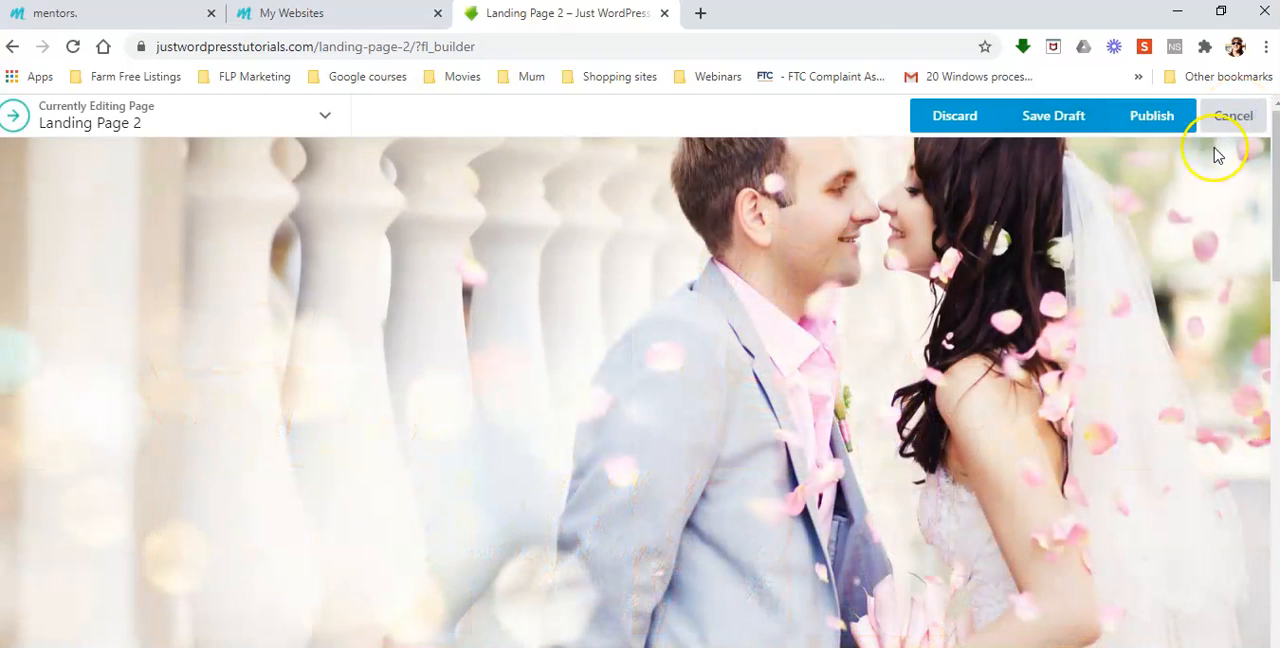
pyautogui.click(1155, 118)
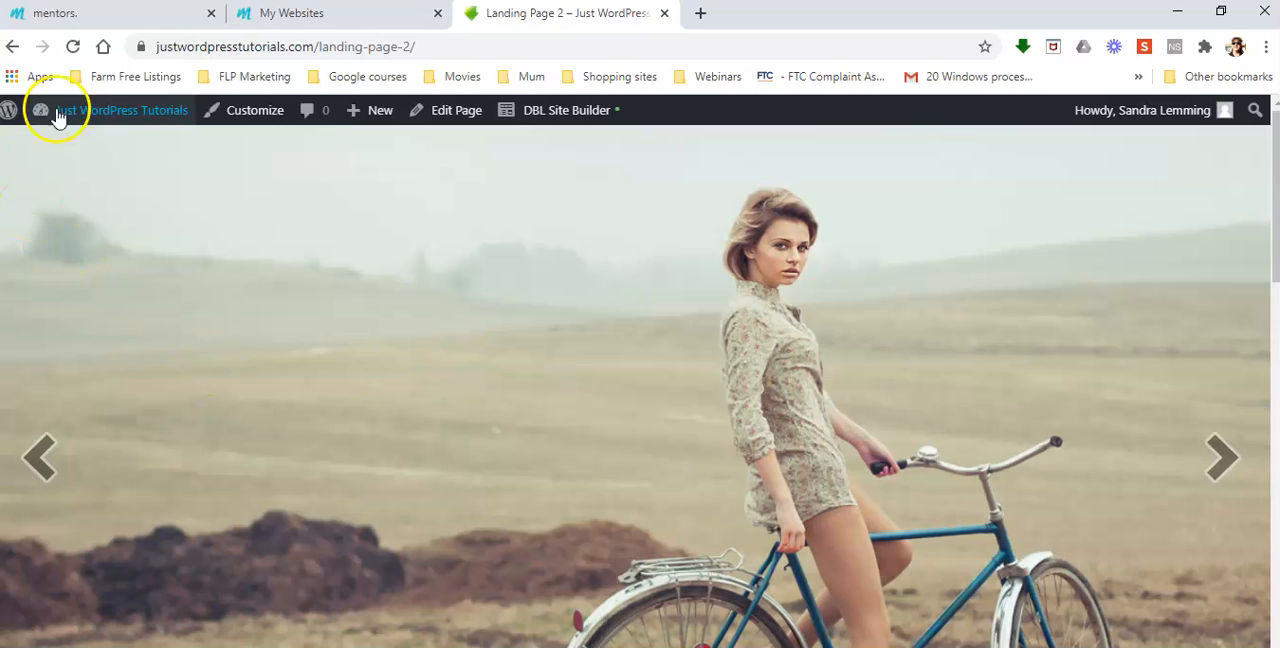
# Go to the site's dashboard and look through the images in the Media Library
pyautogui.moveTo(62, 113)
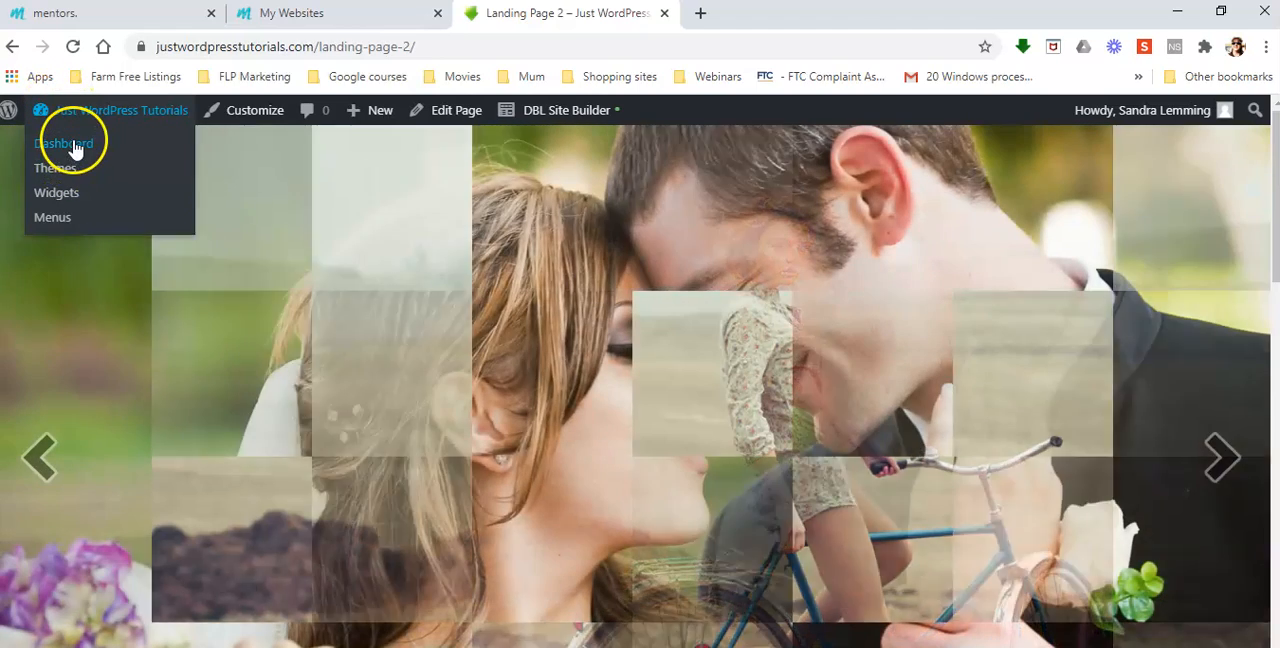
pyautogui.click(75, 146)
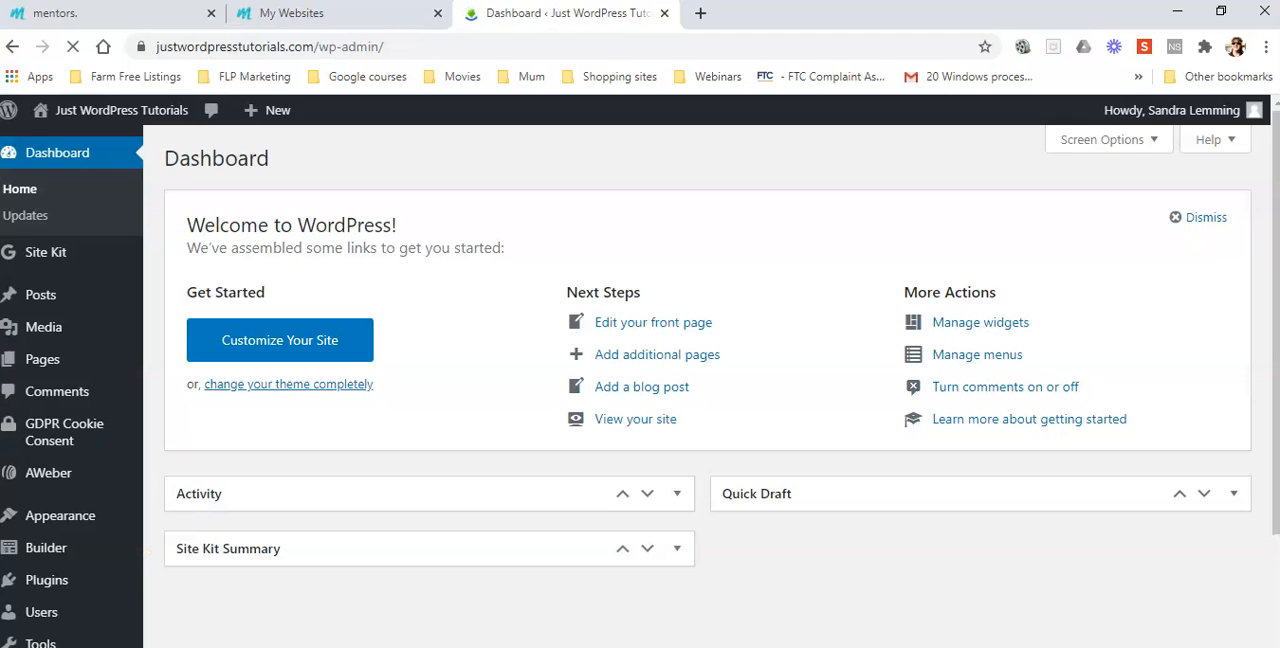
pyautogui.click(55, 331)
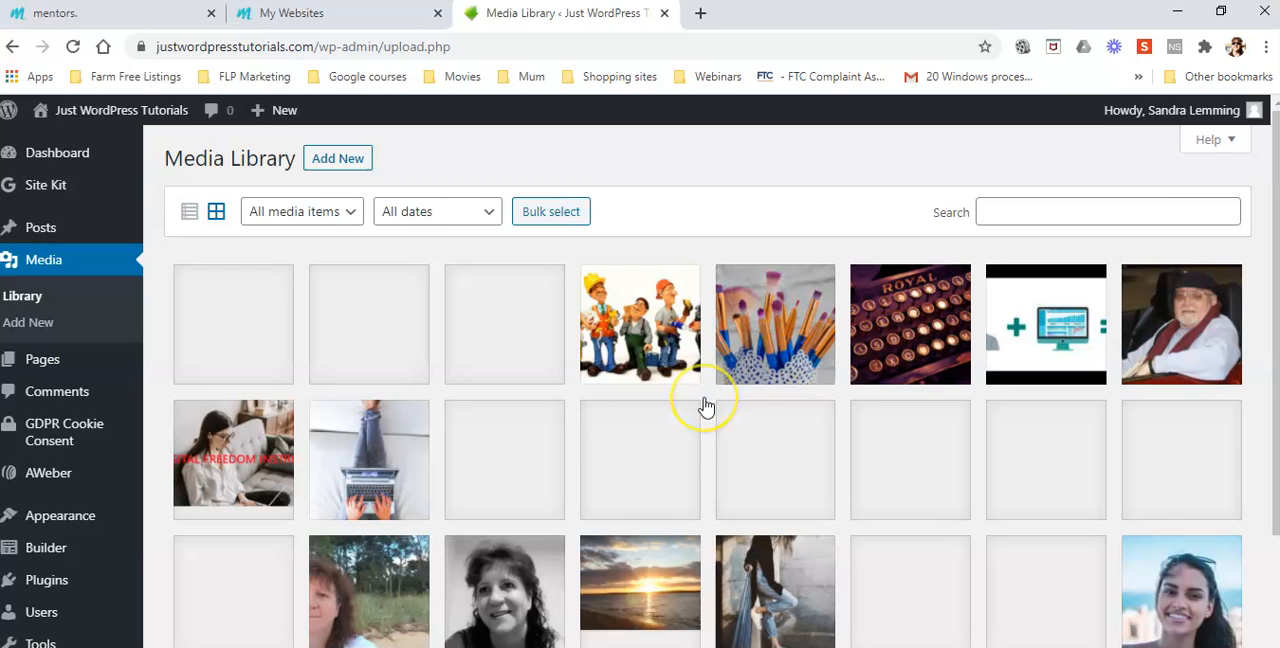
pyautogui.scroll(-2, 933, 416)
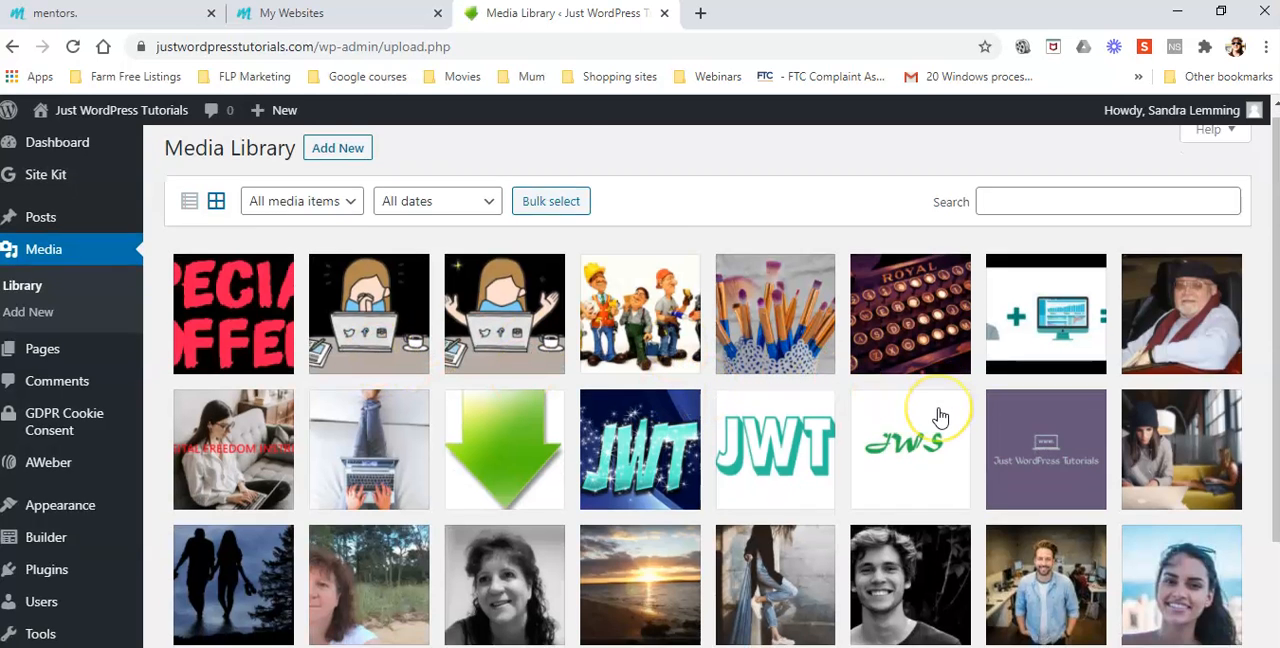
pyautogui.scroll(2, 440, 520)
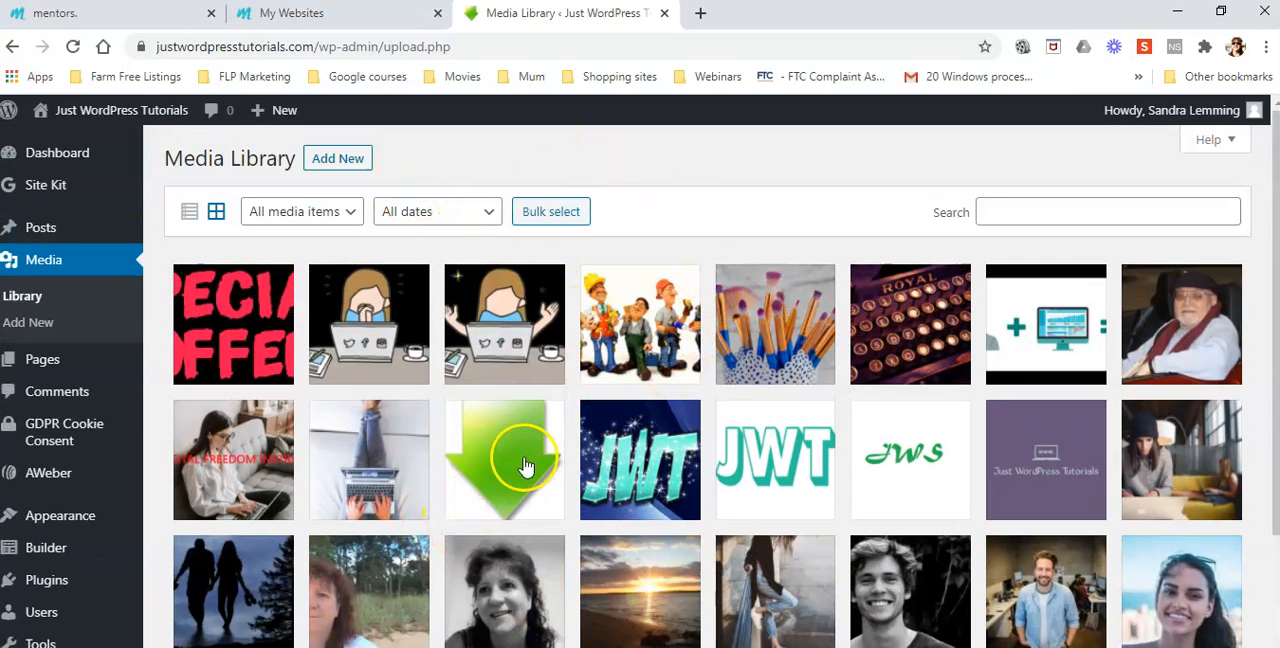
# Open the live view of Landing Page 2 from the list of all pages in a new tab, and close the list's tab
pyautogui.moveTo(40, 359)
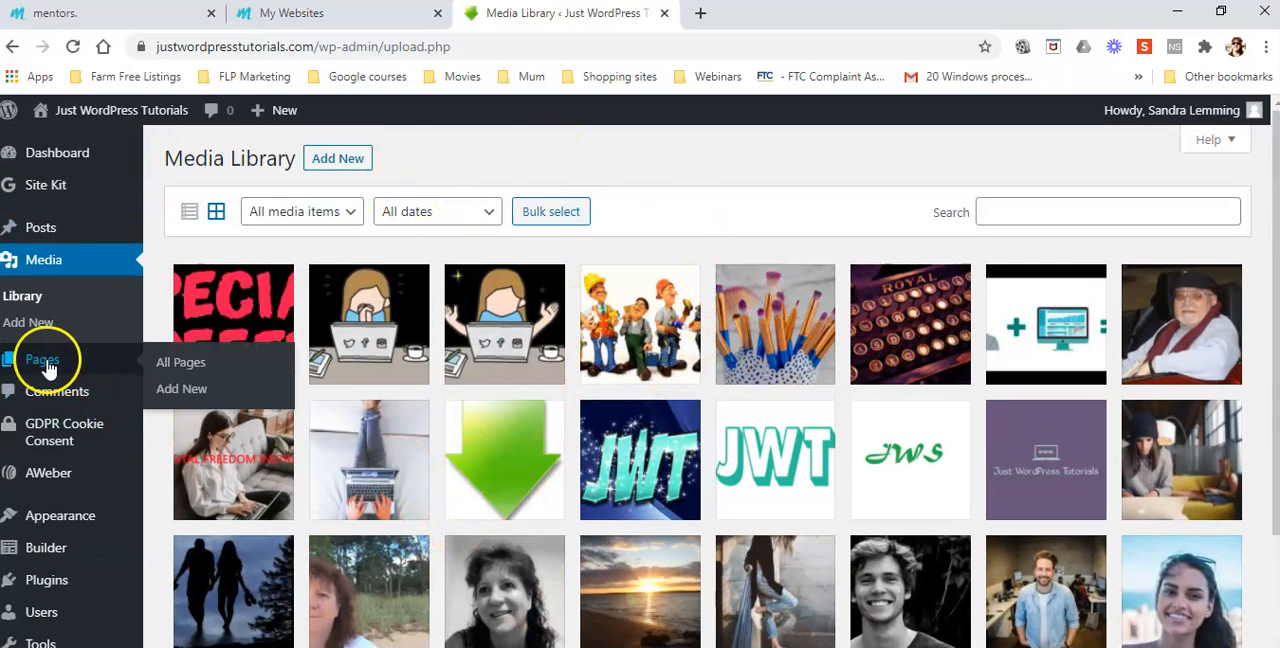
pyautogui.click(189, 366)
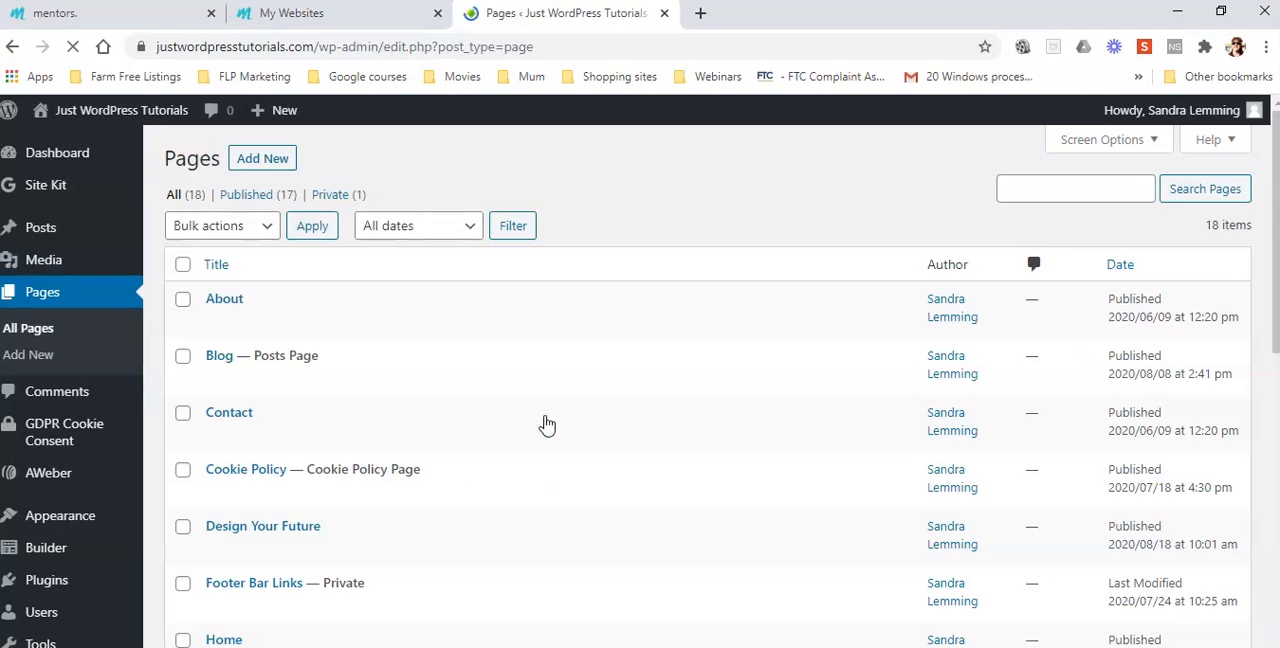
pyautogui.scroll(-3, 545, 424)
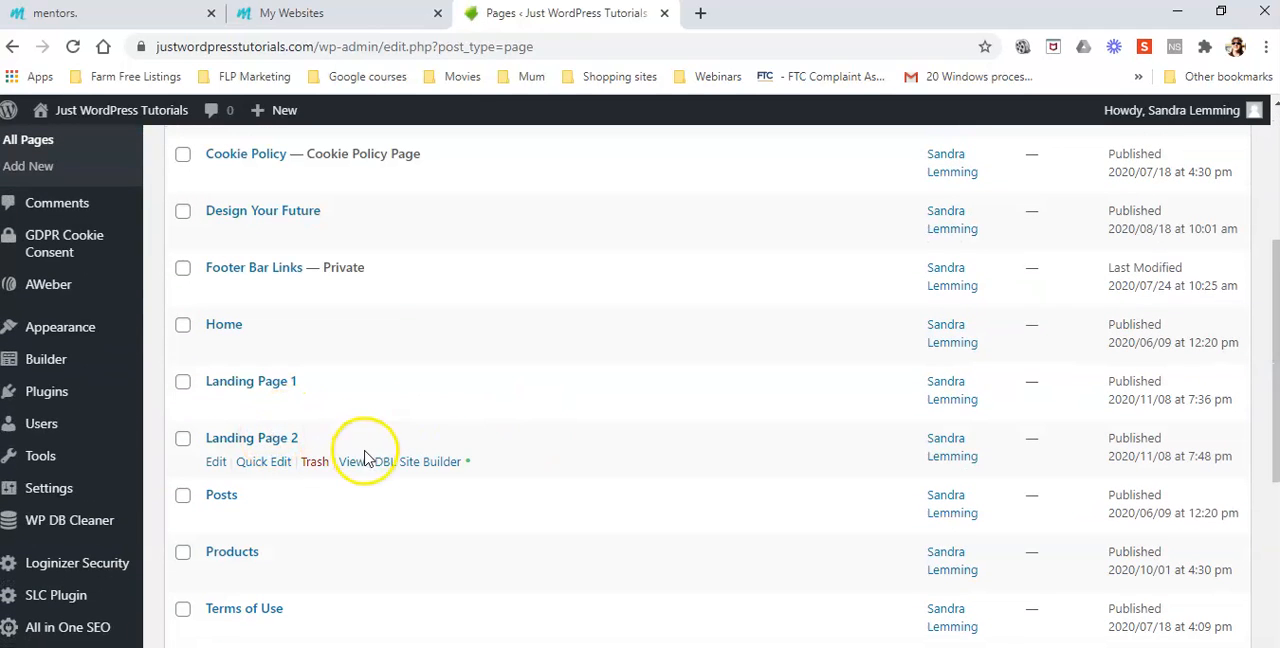
pyautogui.rightClick(352, 466)
pyautogui.click(386, 477)
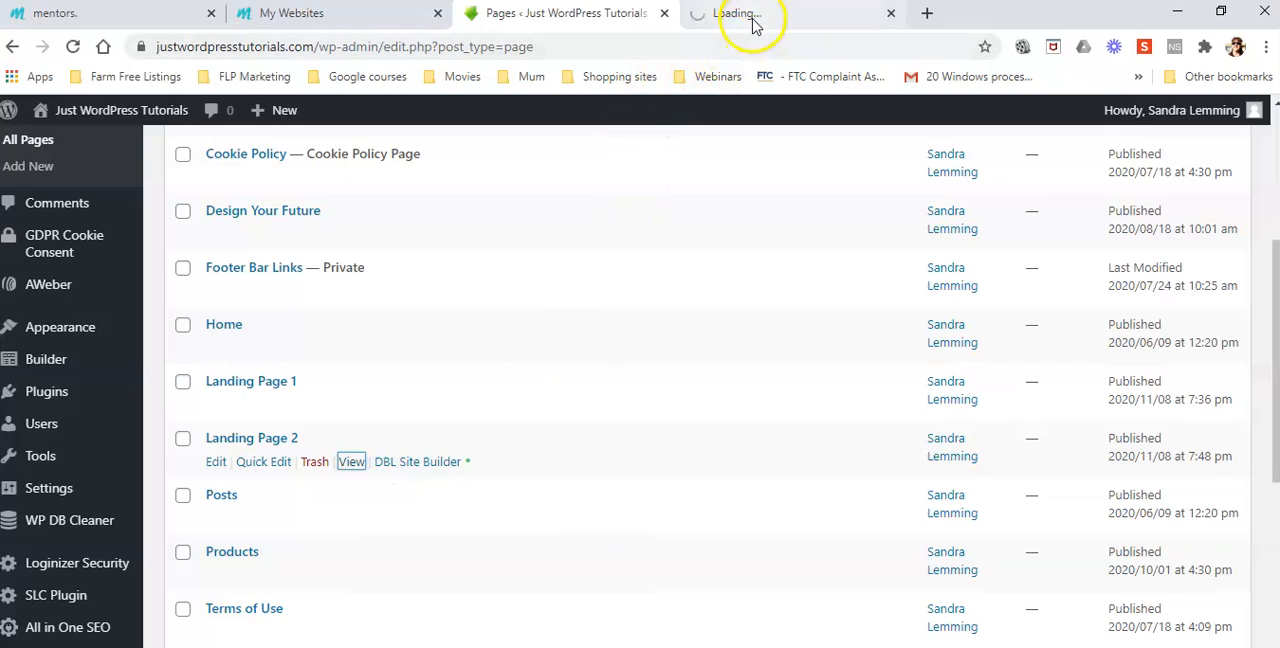
pyautogui.click(748, 14)
pyautogui.click(664, 13)
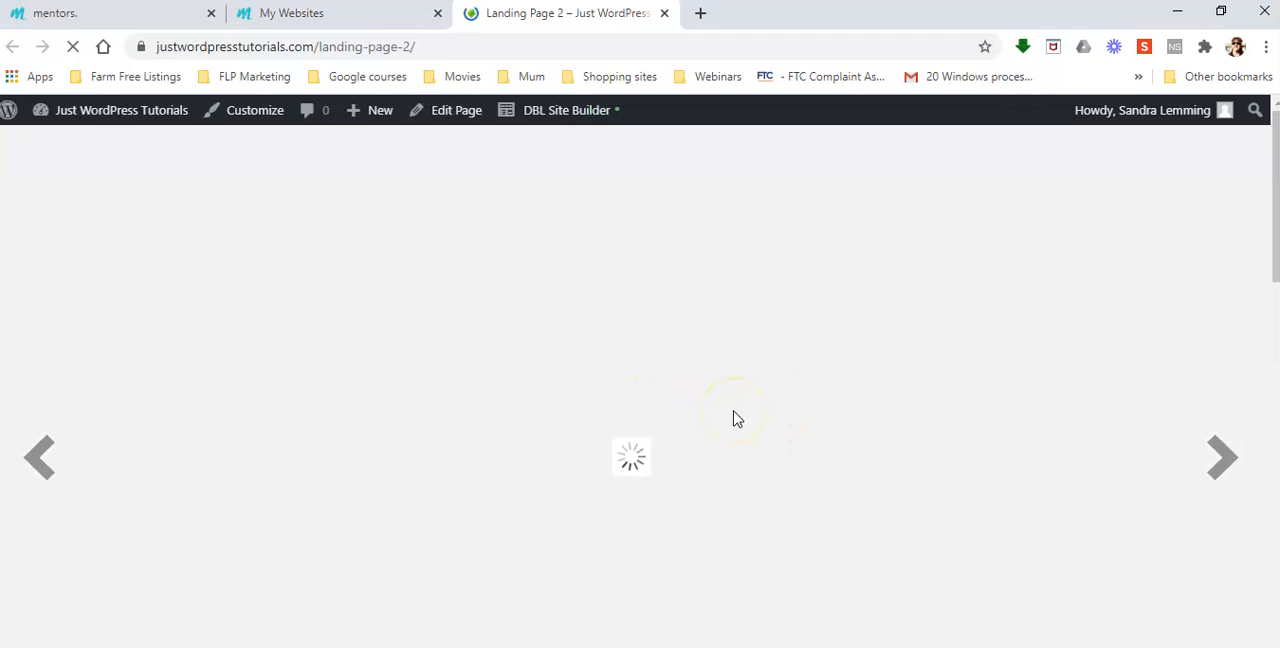
# Examine the published Landing Page 2 from the photo slider down to the footer
pyautogui.click(652, 424)
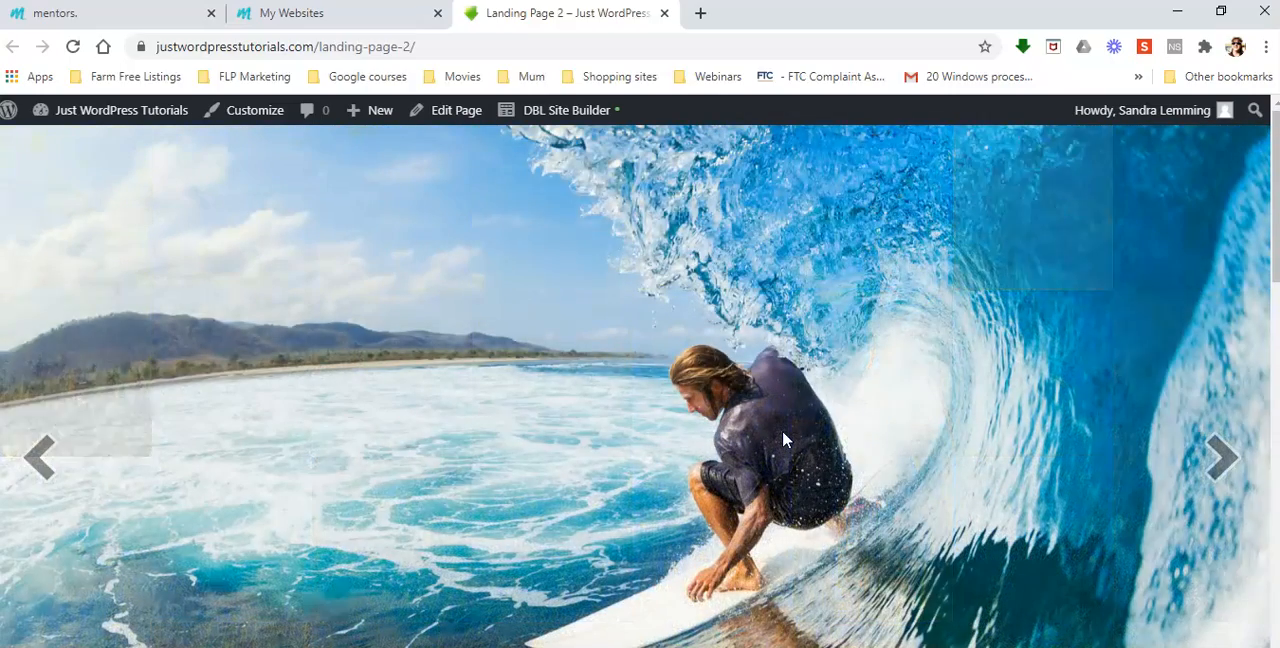
pyautogui.scroll(-5, 782, 430)
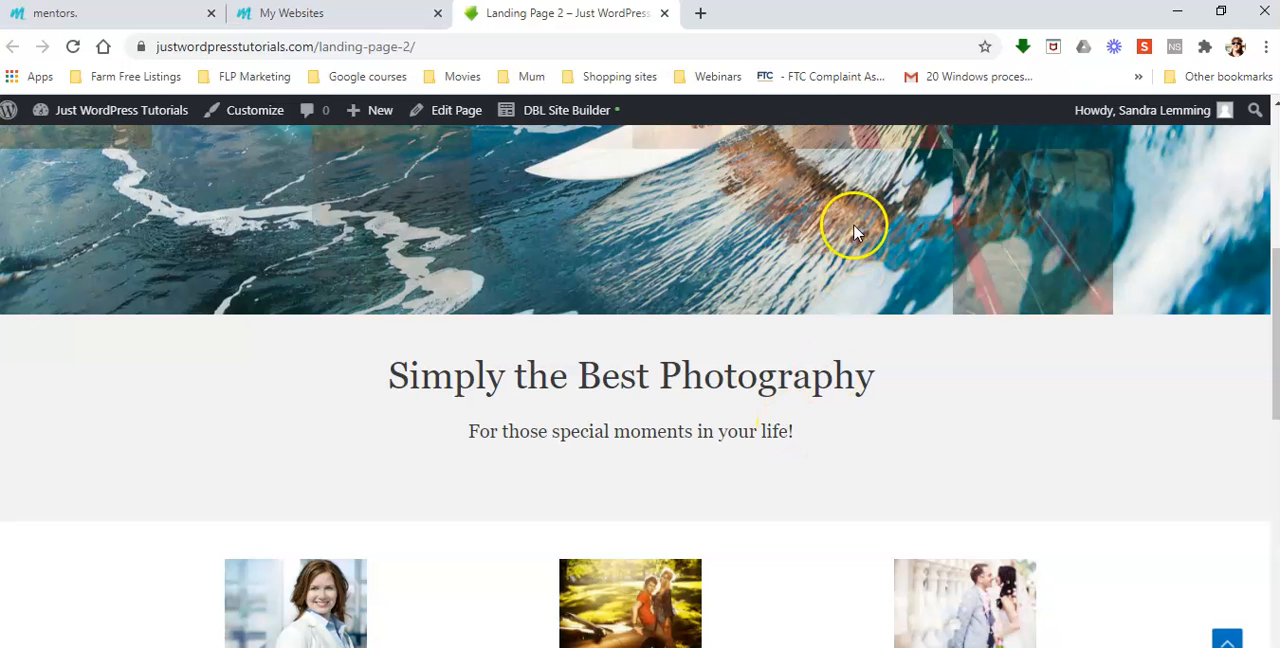
pyautogui.scroll(-3, 878, 310)
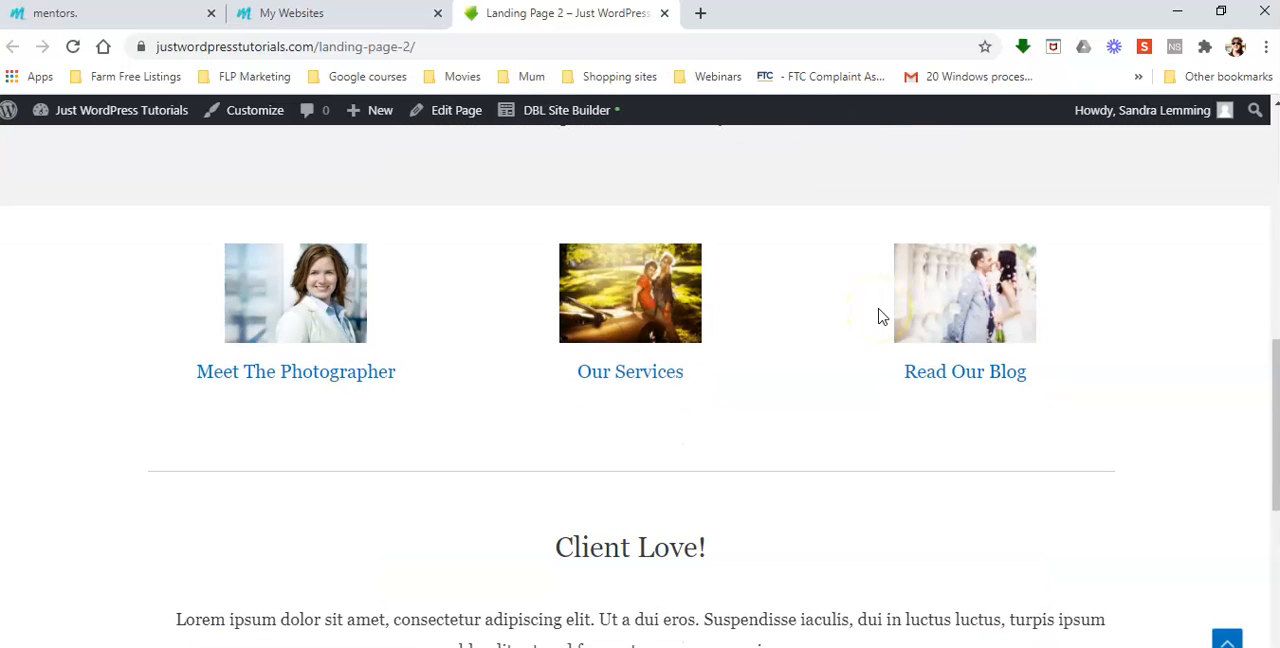
pyautogui.scroll(-5, 878, 317)
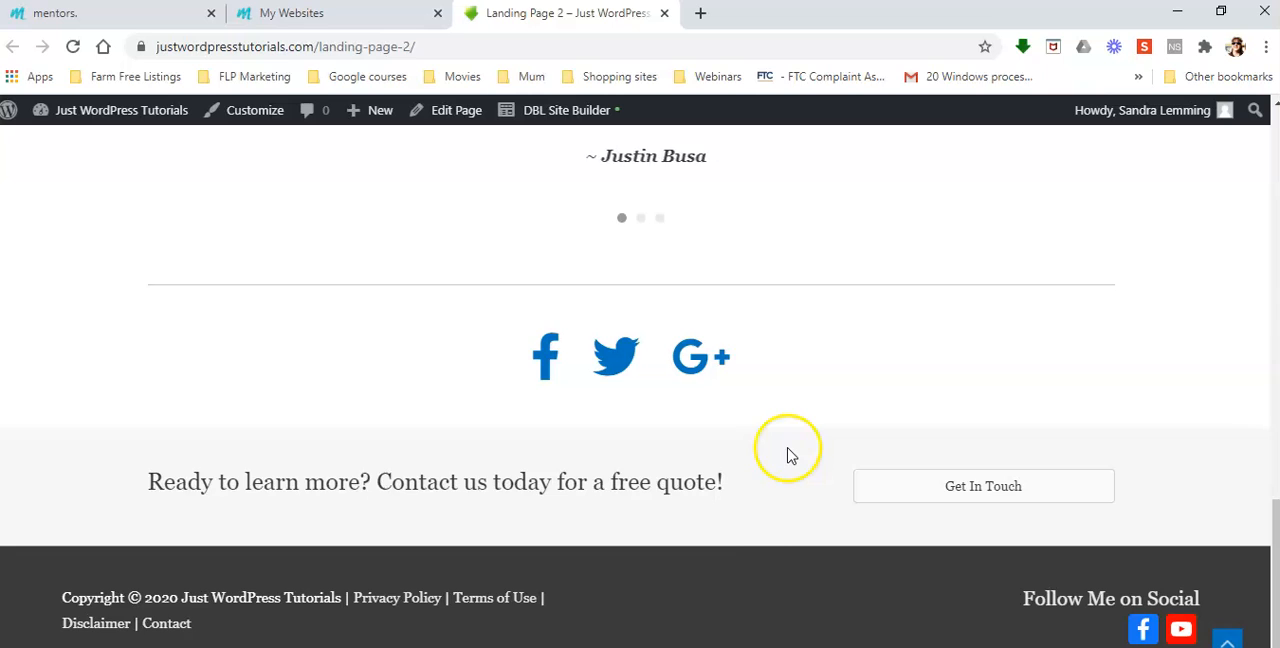
pyautogui.scroll(5, 760, 534)
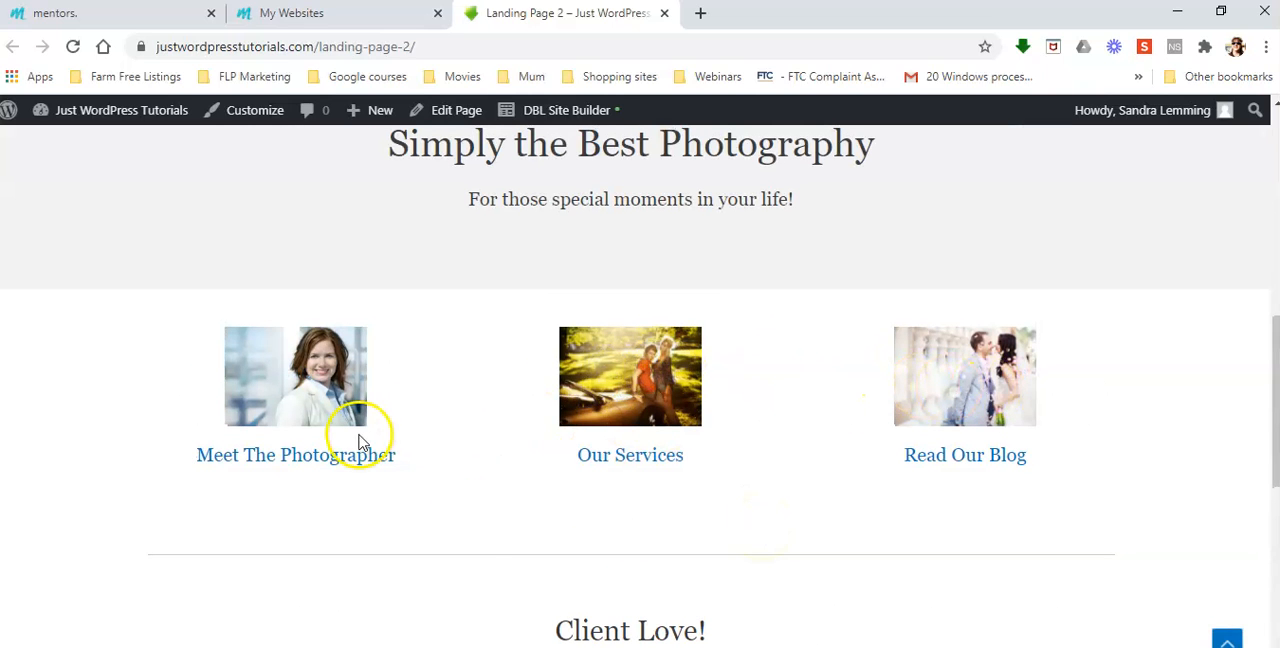
# Copy the image address of the Our Services picture and open it in a new browser tab
pyautogui.click(627, 379)
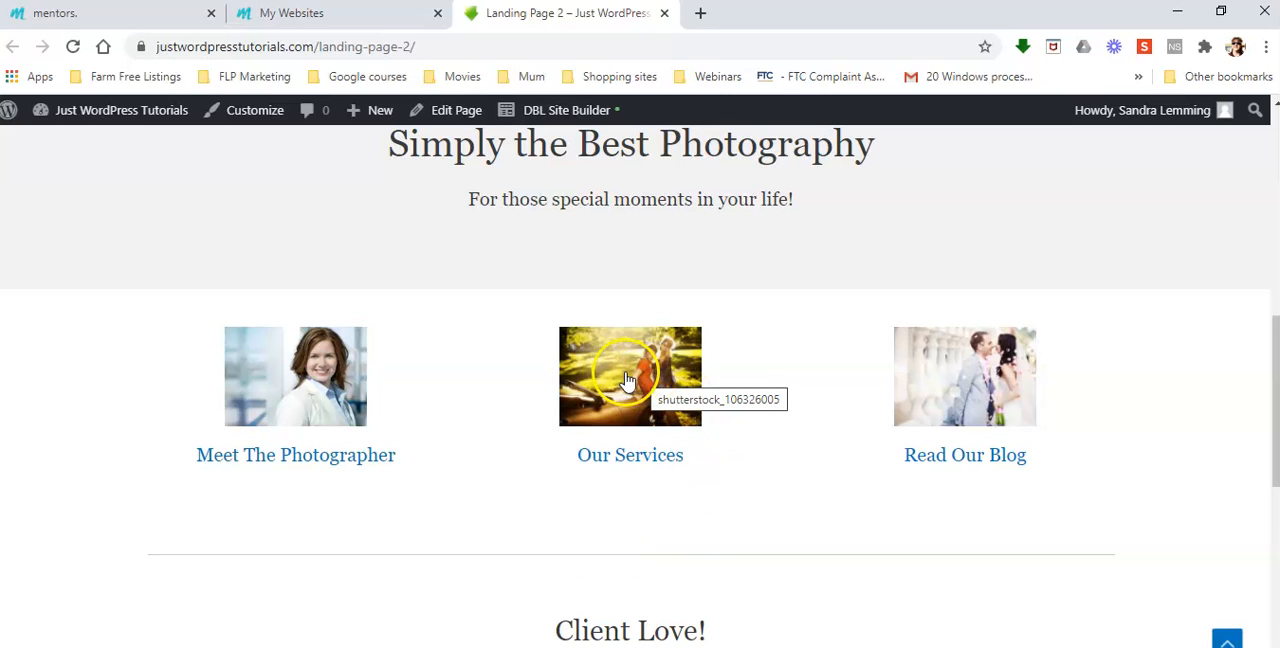
pyautogui.rightClick(627, 380)
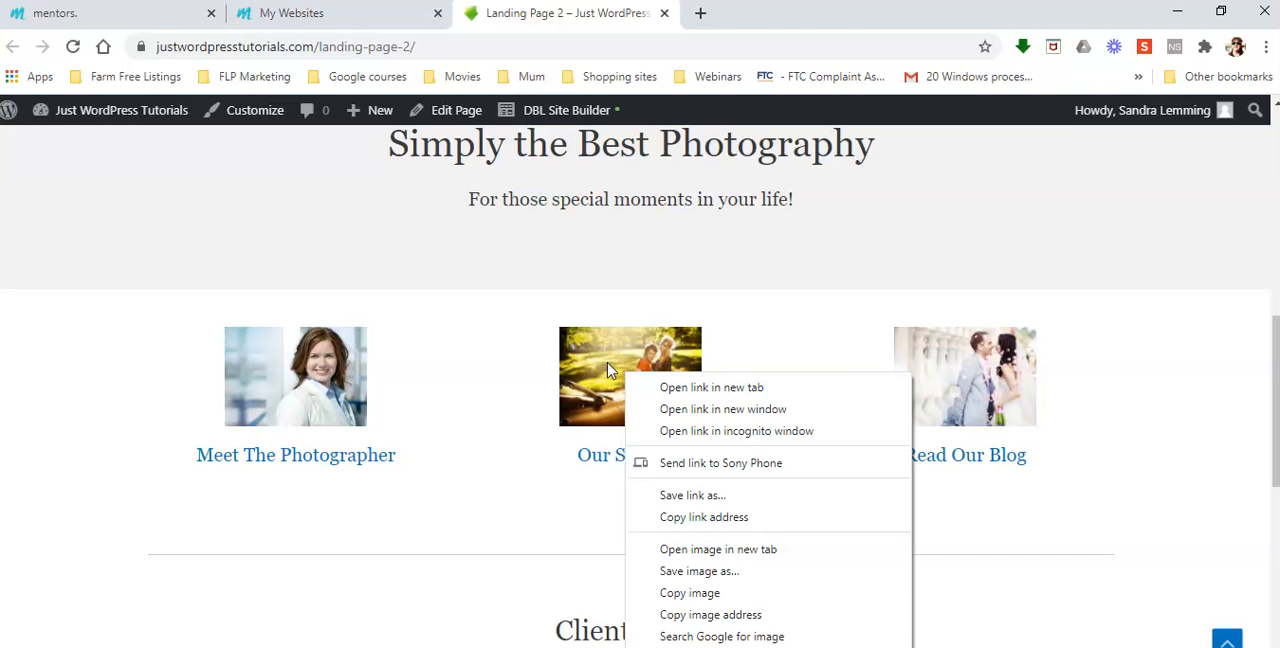
pyautogui.click(713, 615)
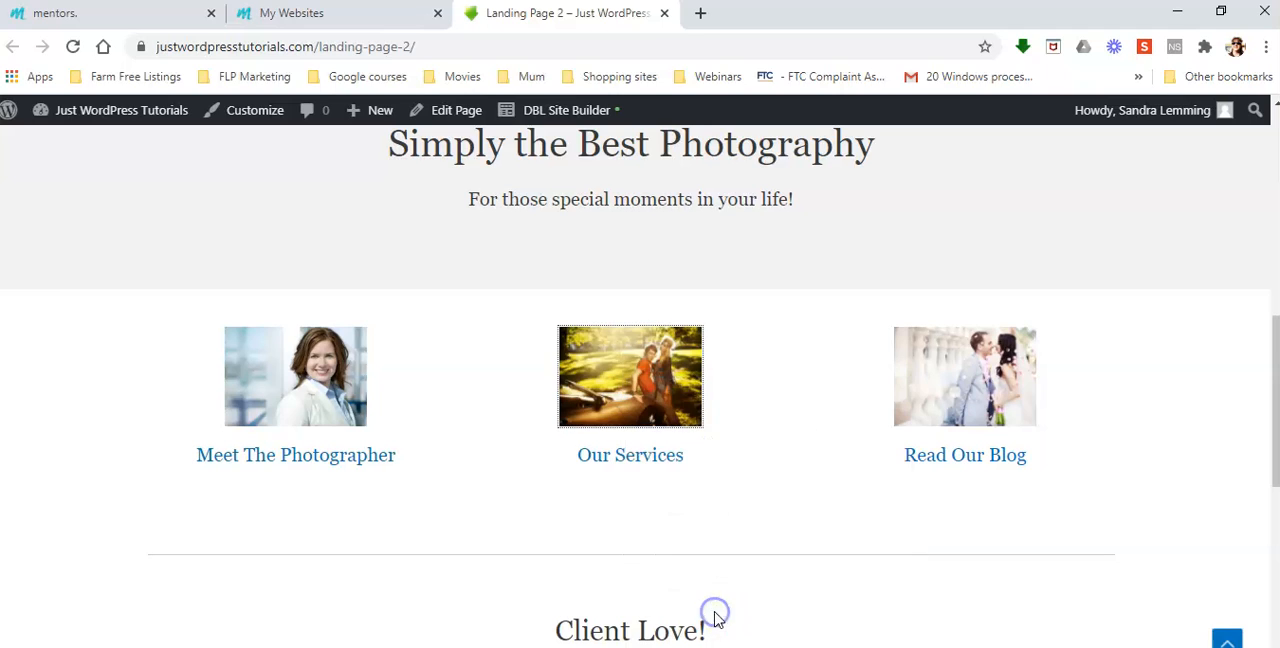
pyautogui.click(701, 15)
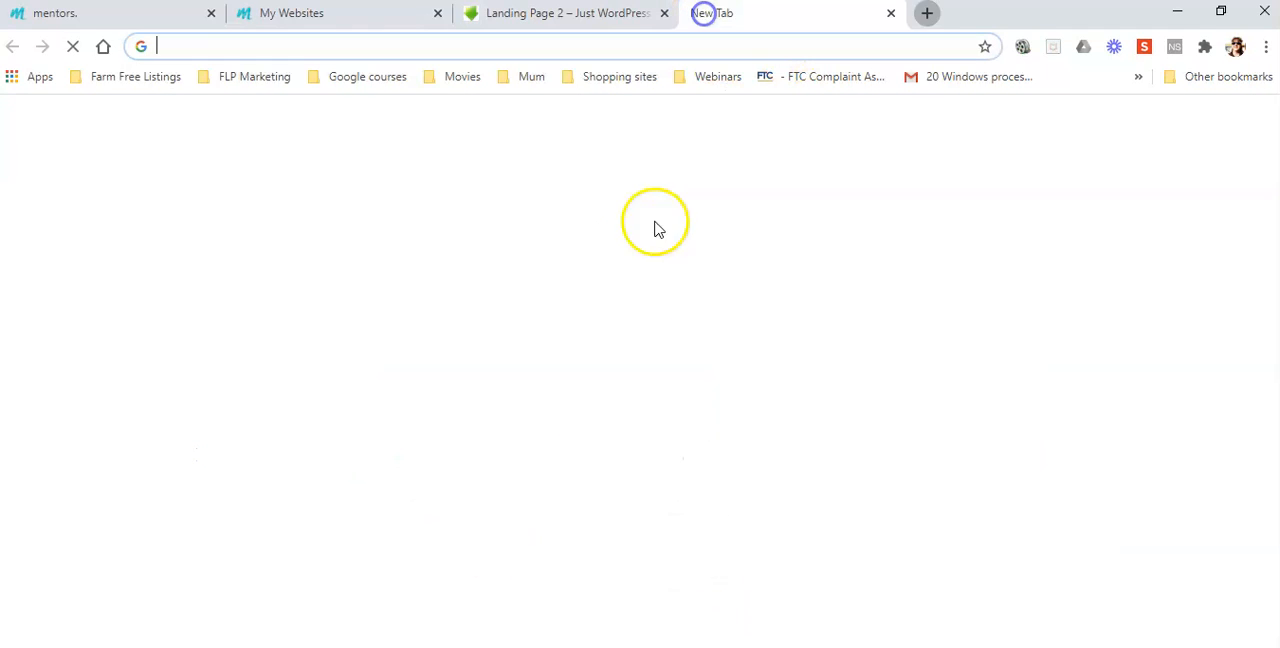
pyautogui.rightClick(163, 45)
pyautogui.click(222, 169)
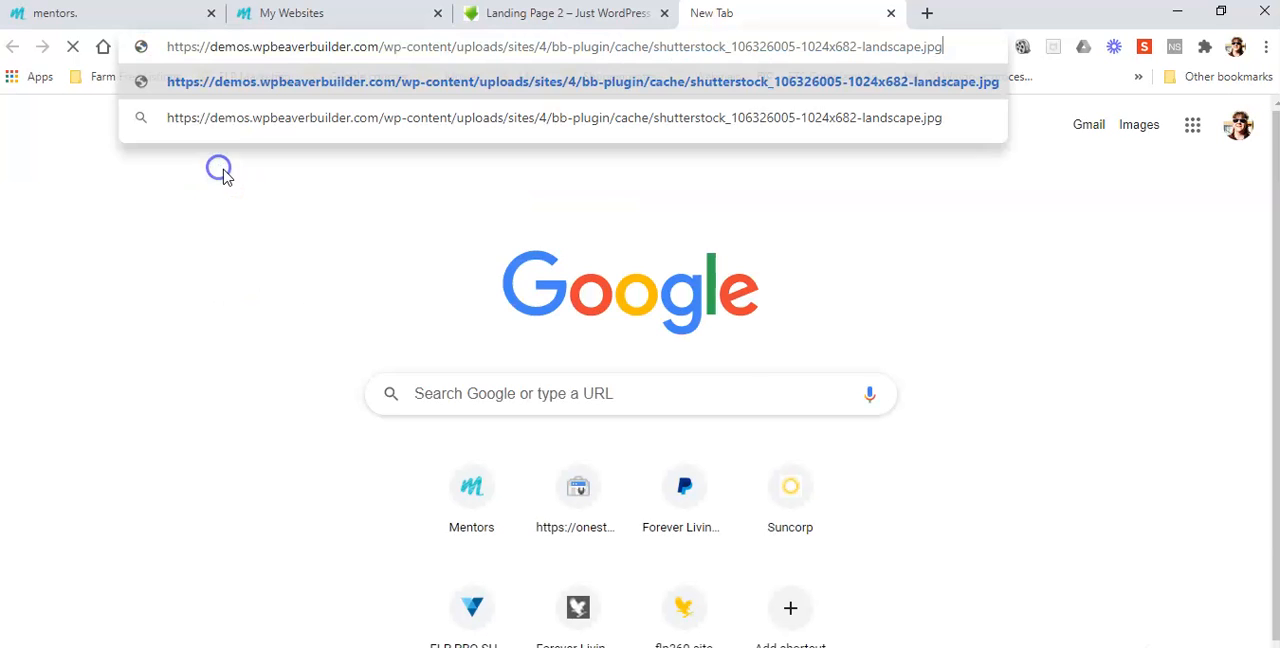
pyautogui.click(575, 81)
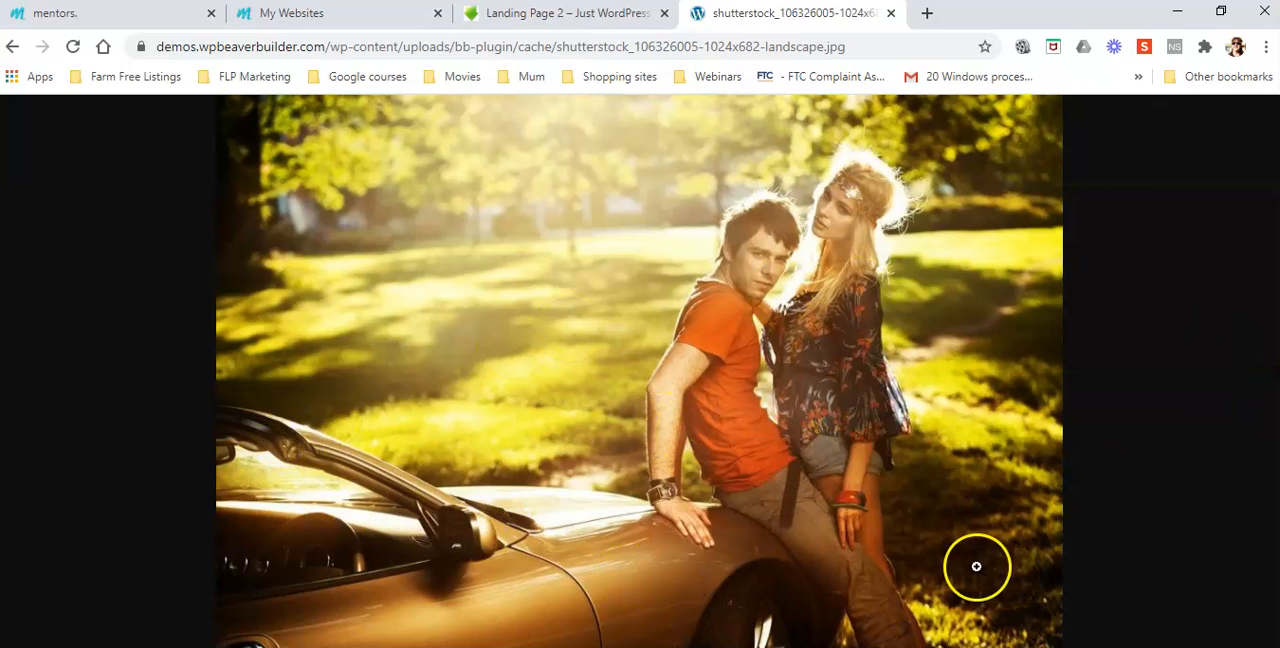
# Save the Our Services picture as a JPEG image in New folder under Pictures, and close the image's browser tab
pyautogui.rightClick(671, 362)
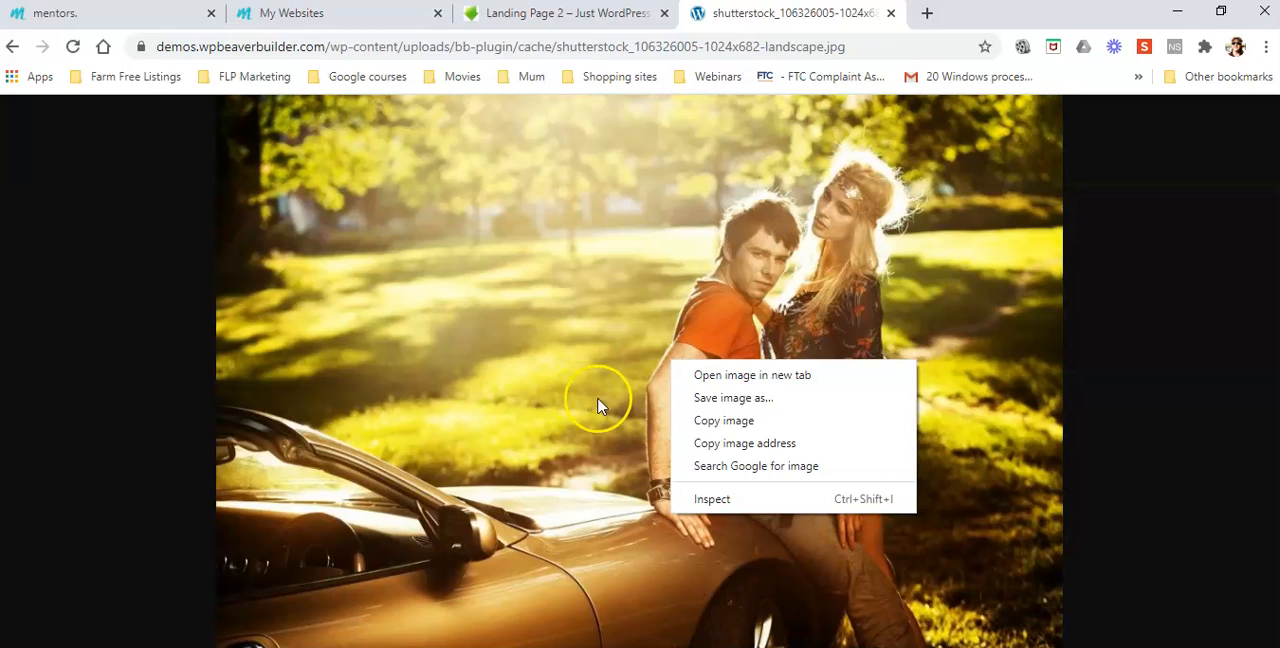
pyautogui.click(743, 400)
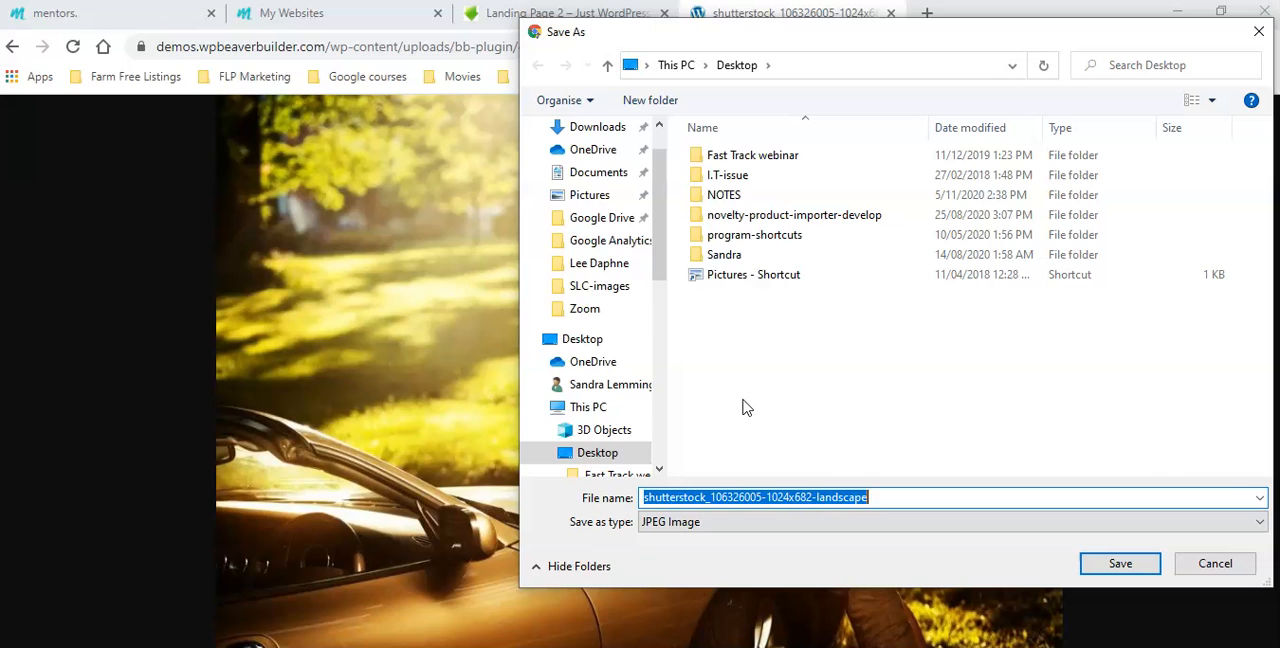
pyautogui.click(580, 196)
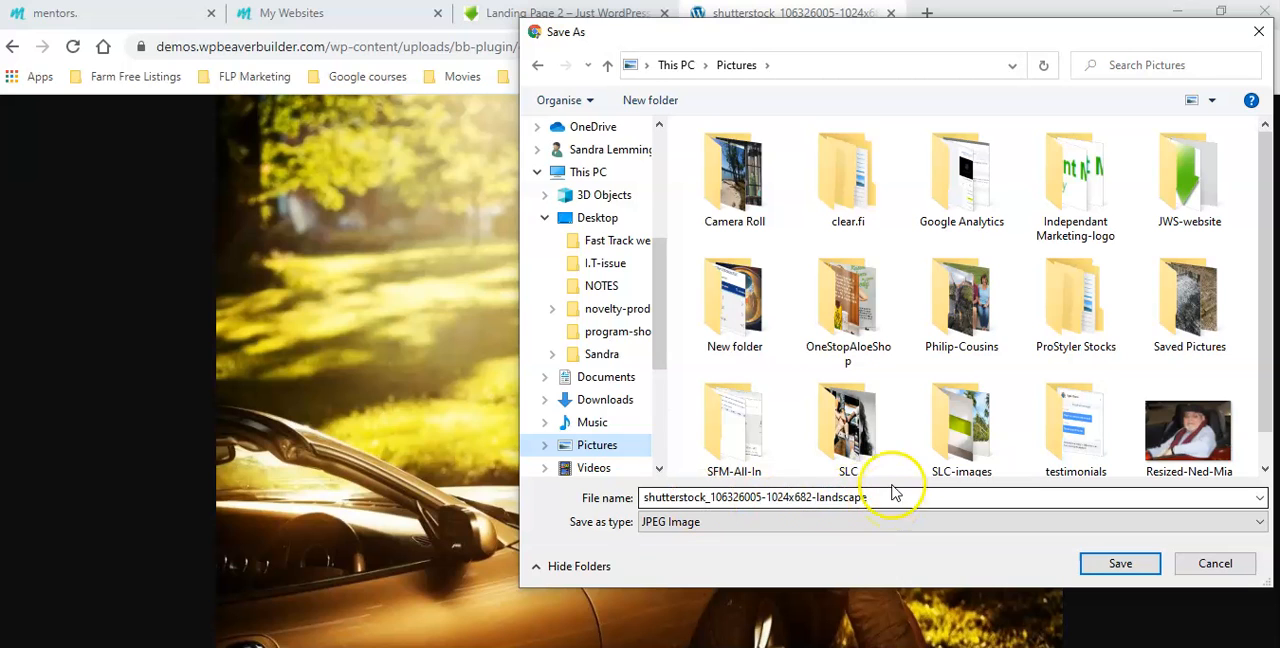
pyautogui.scroll(-1, 983, 395)
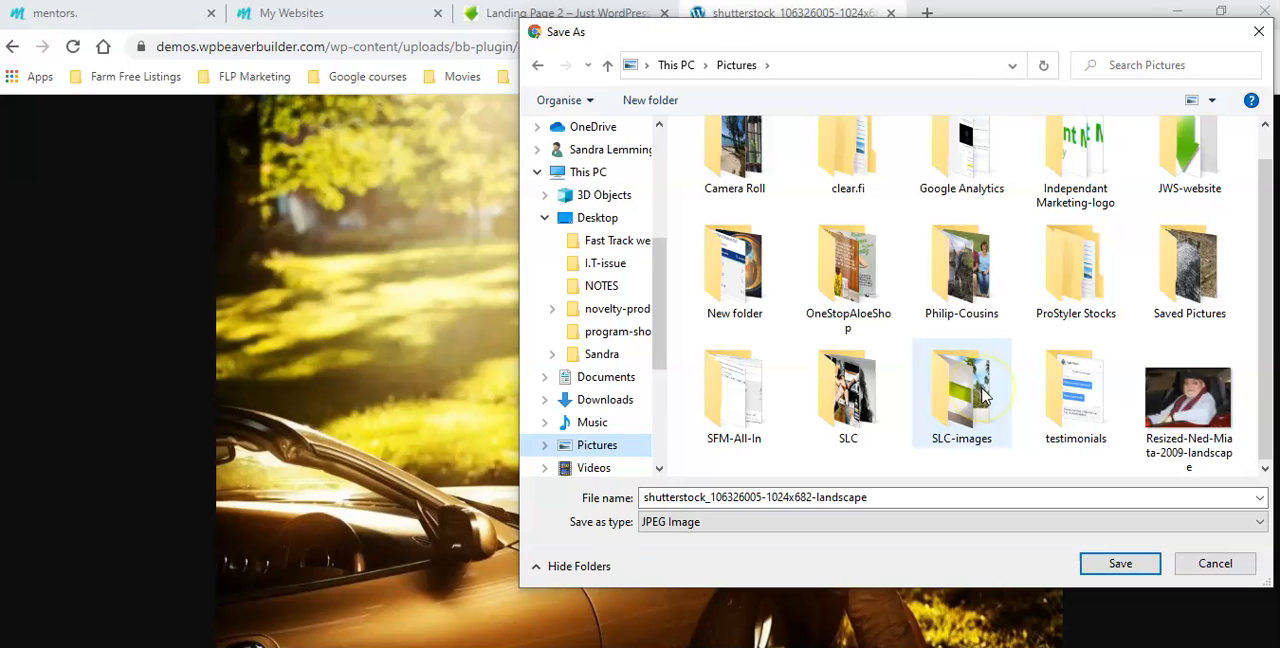
pyautogui.click(730, 420)
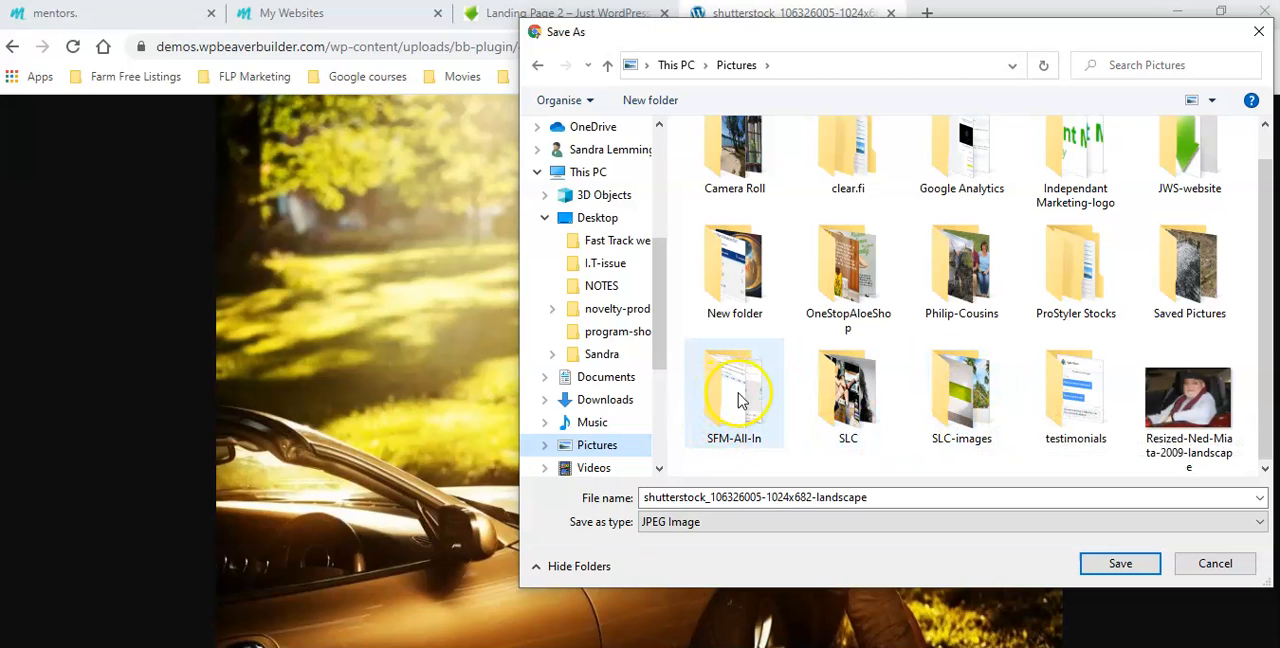
pyautogui.scroll(1, 783, 408)
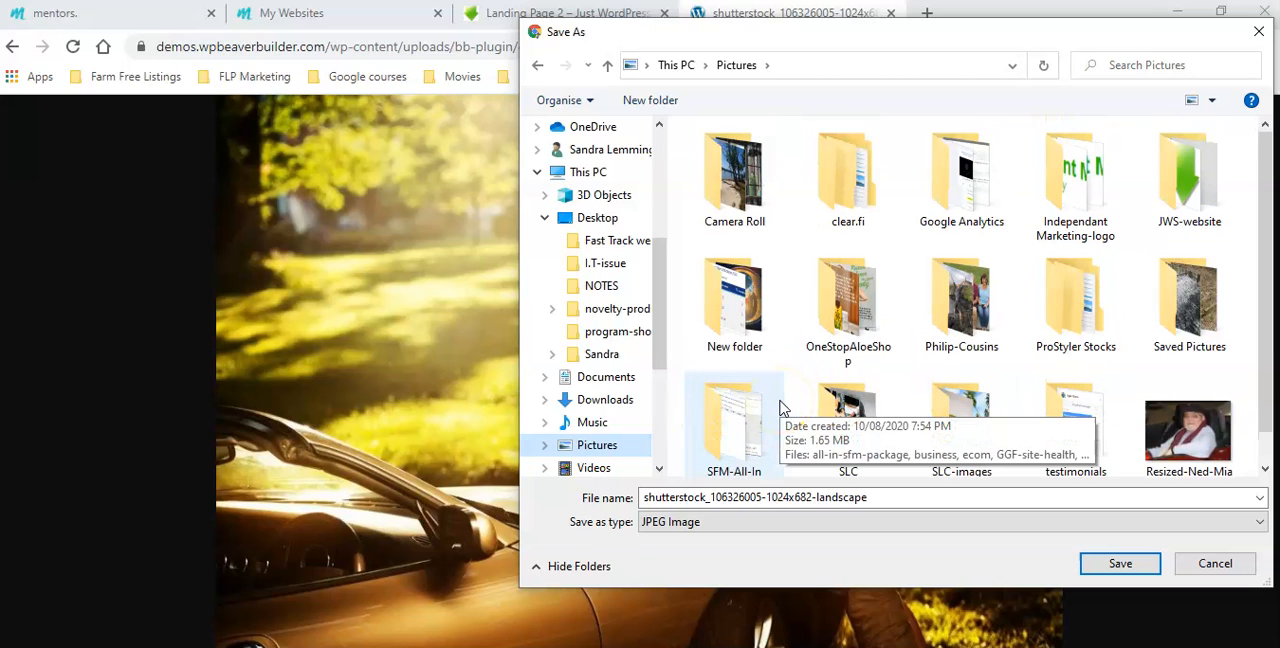
pyautogui.click(727, 316)
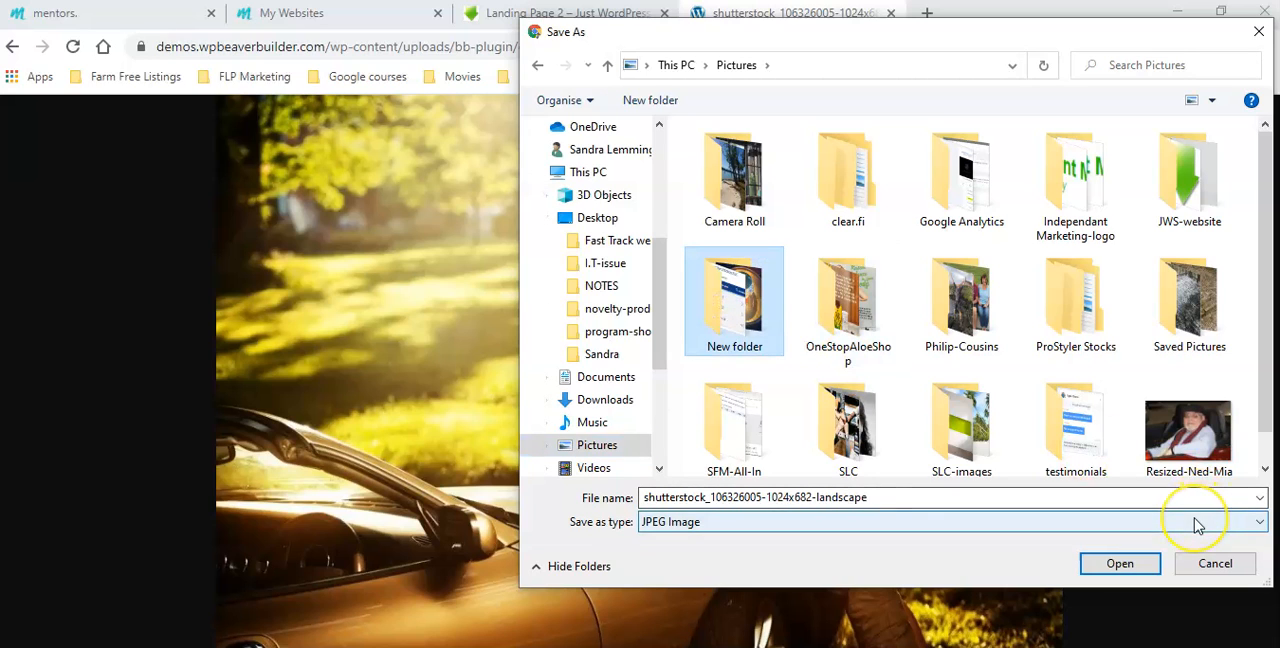
pyautogui.click(1120, 563)
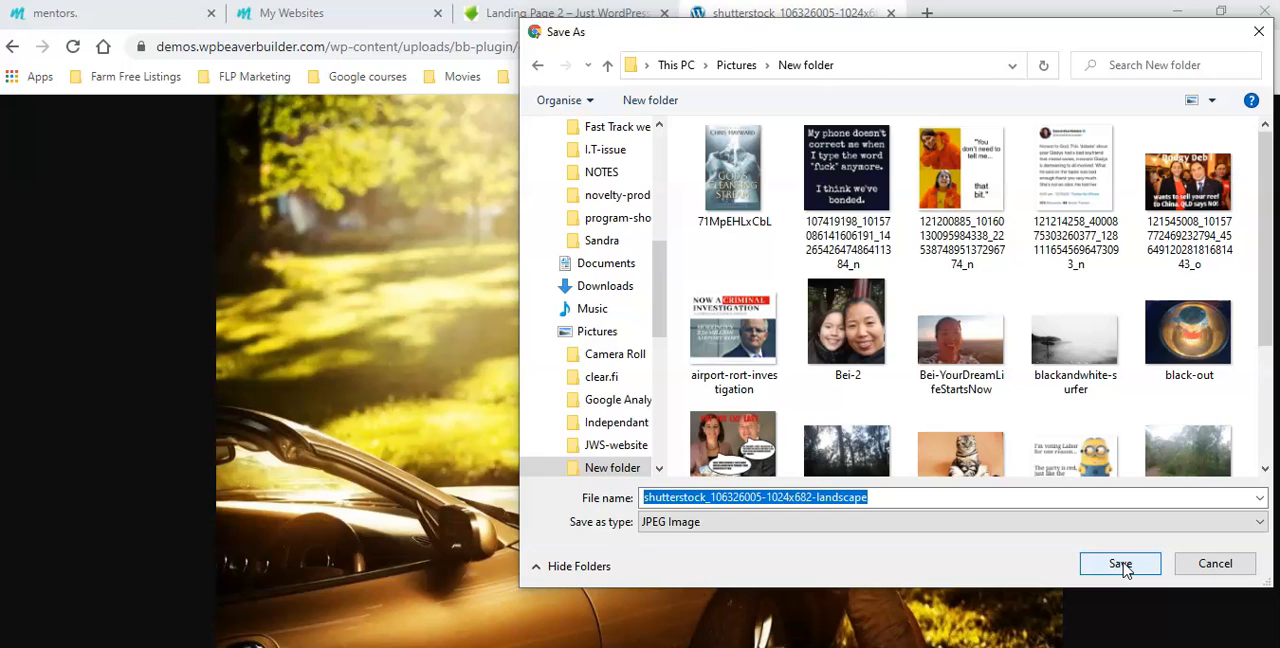
pyautogui.click(1120, 564)
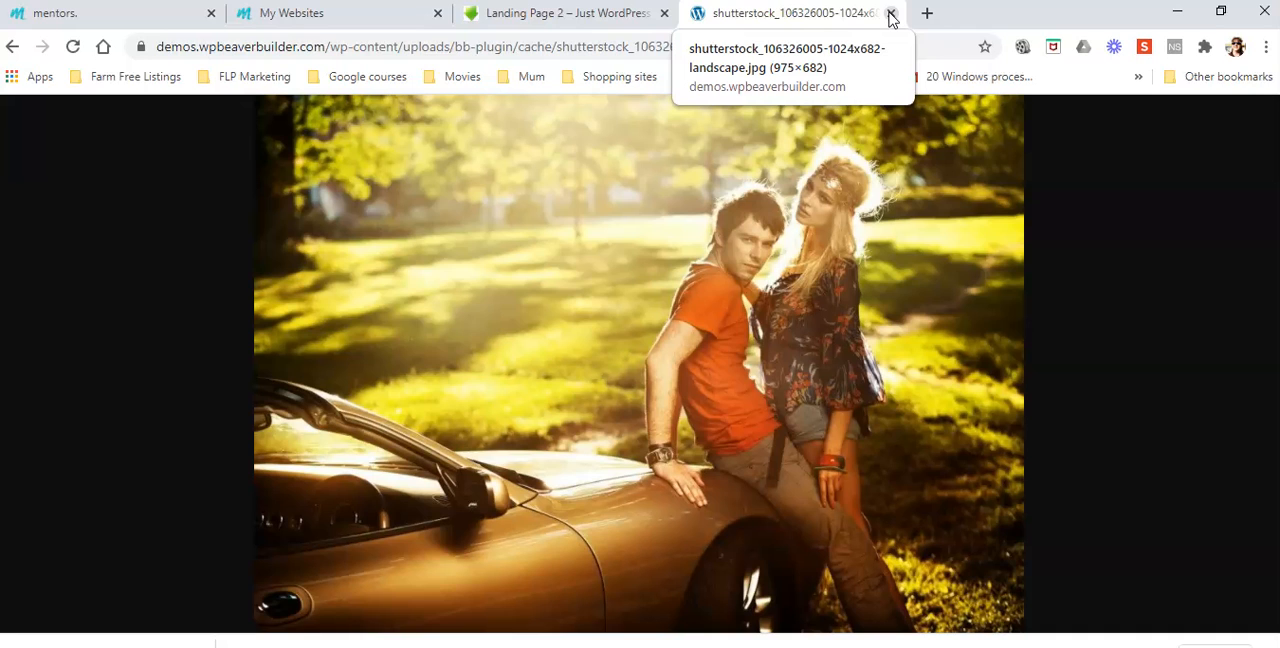
pyautogui.click(891, 17)
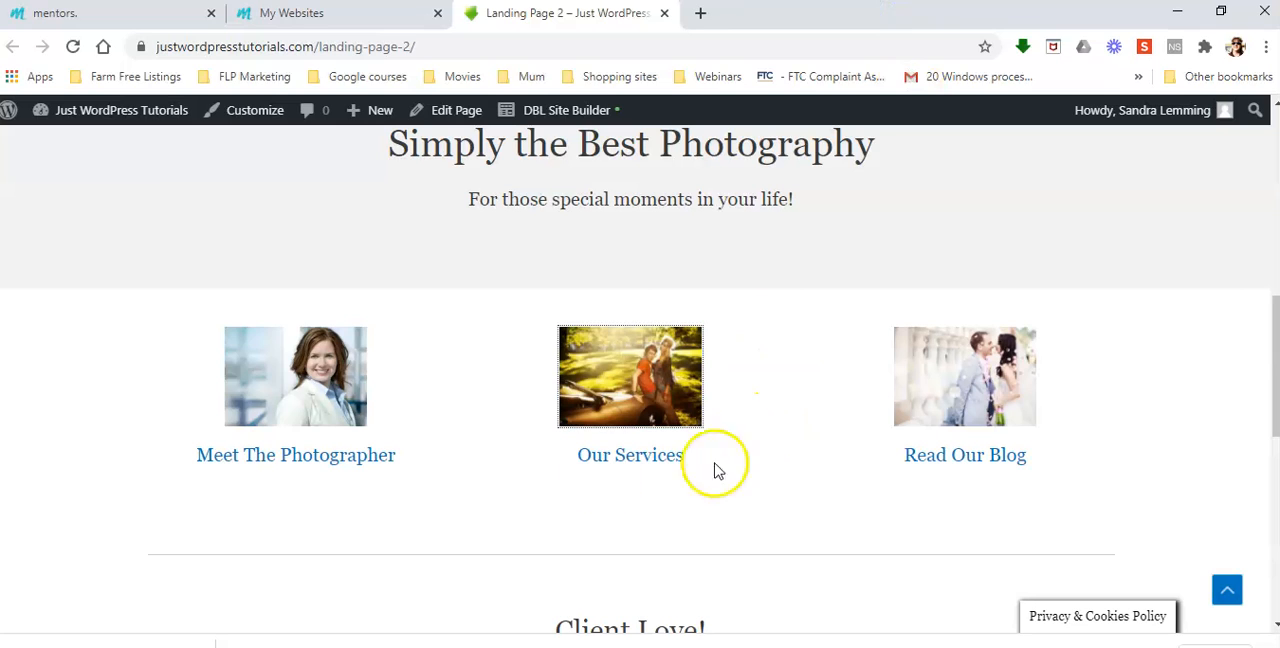
# Copy the image address of the Meet The Photographer picture and open it in a new browser tab
pyautogui.rightClick(288, 368)
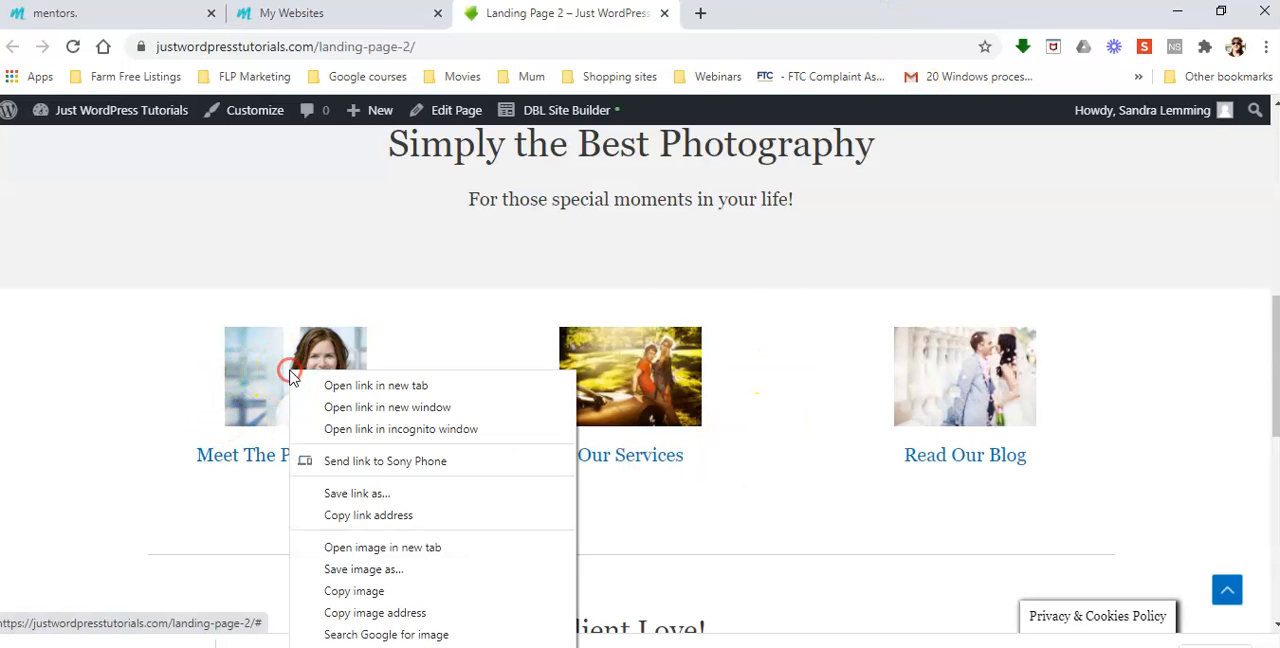
pyautogui.click(406, 612)
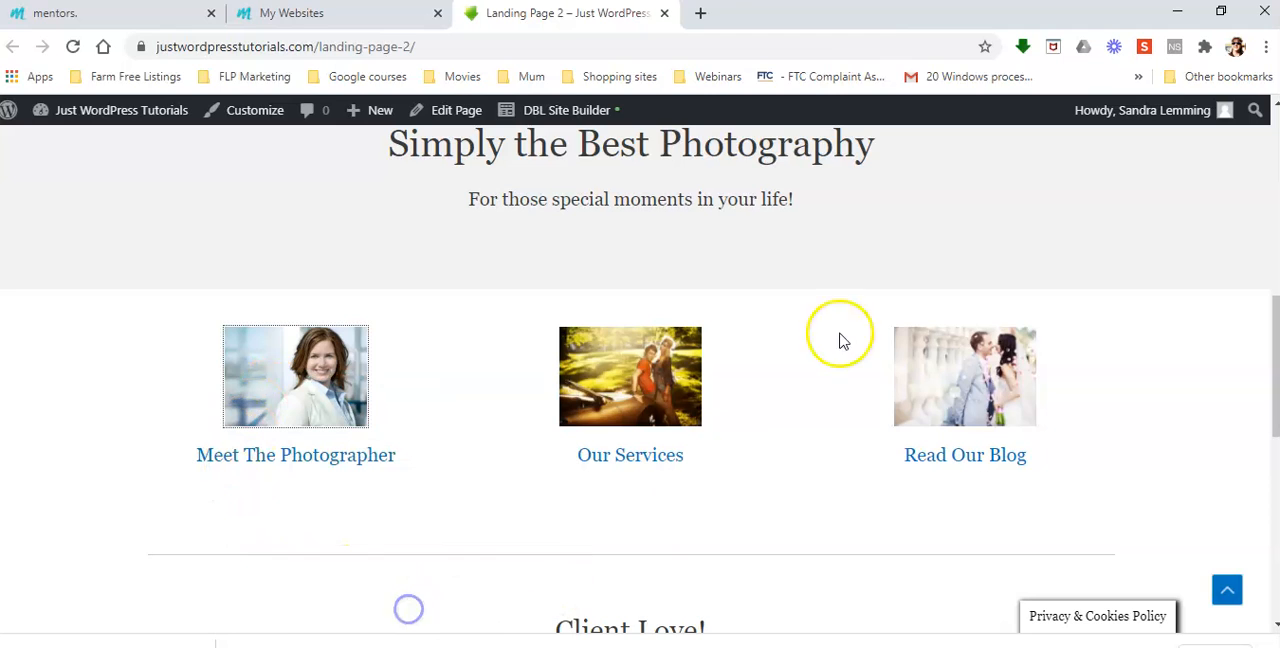
pyautogui.click(699, 12)
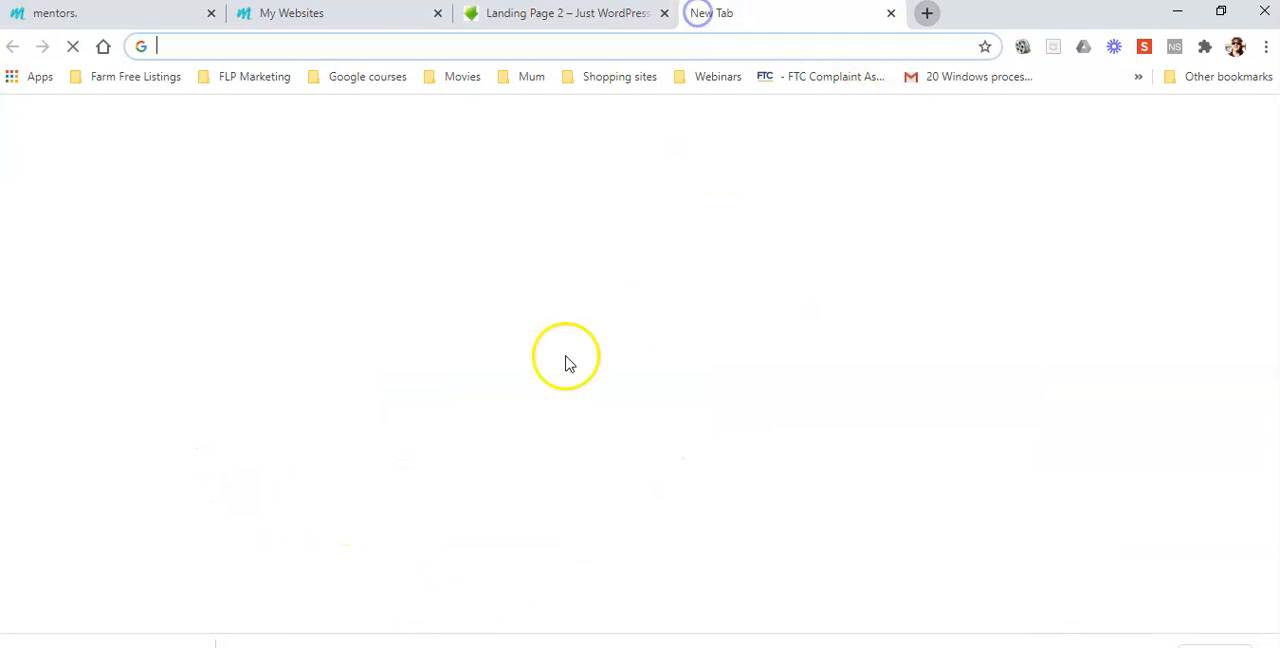
pyautogui.rightClick(187, 45)
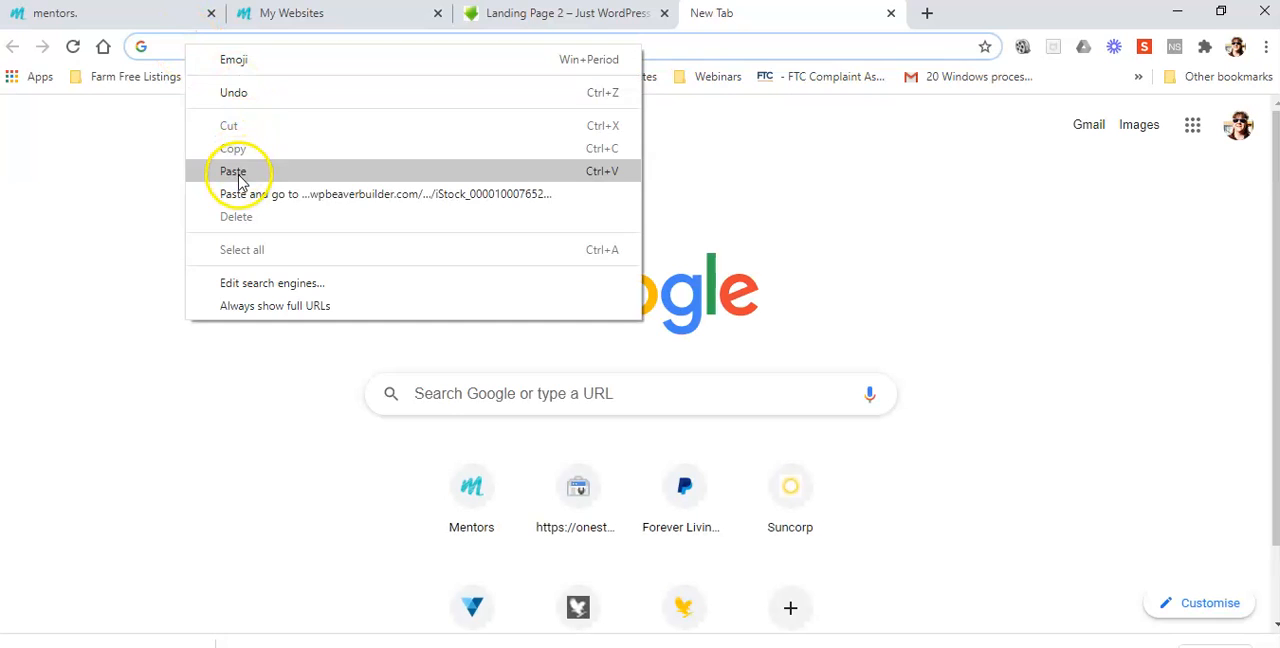
pyautogui.click(241, 172)
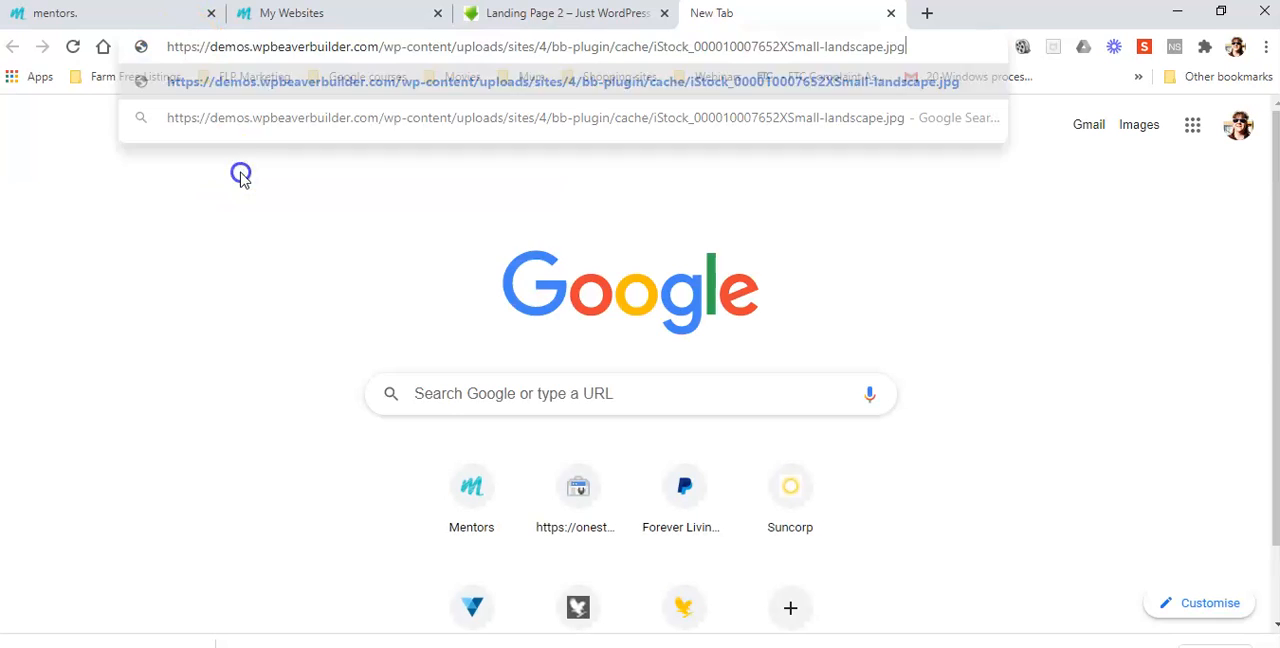
pyautogui.click(661, 81)
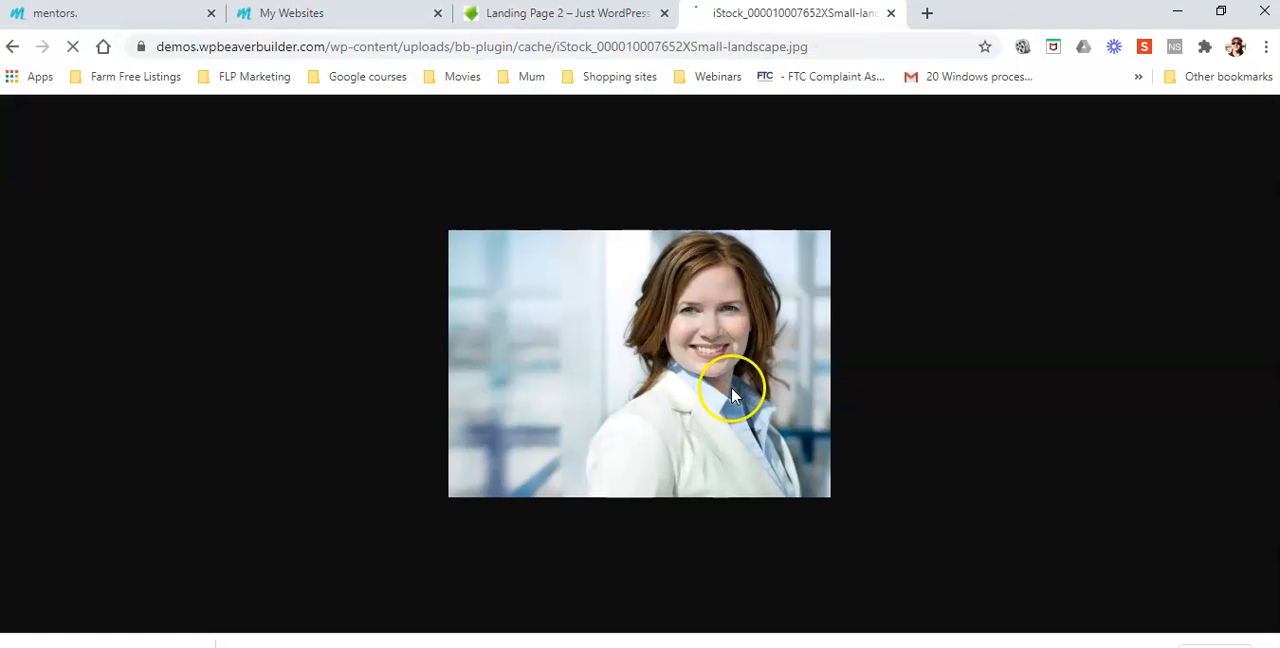
# Save the Meet The Photographer picture as a JPEG image in New folder and close its browser tab
pyautogui.rightClick(698, 378)
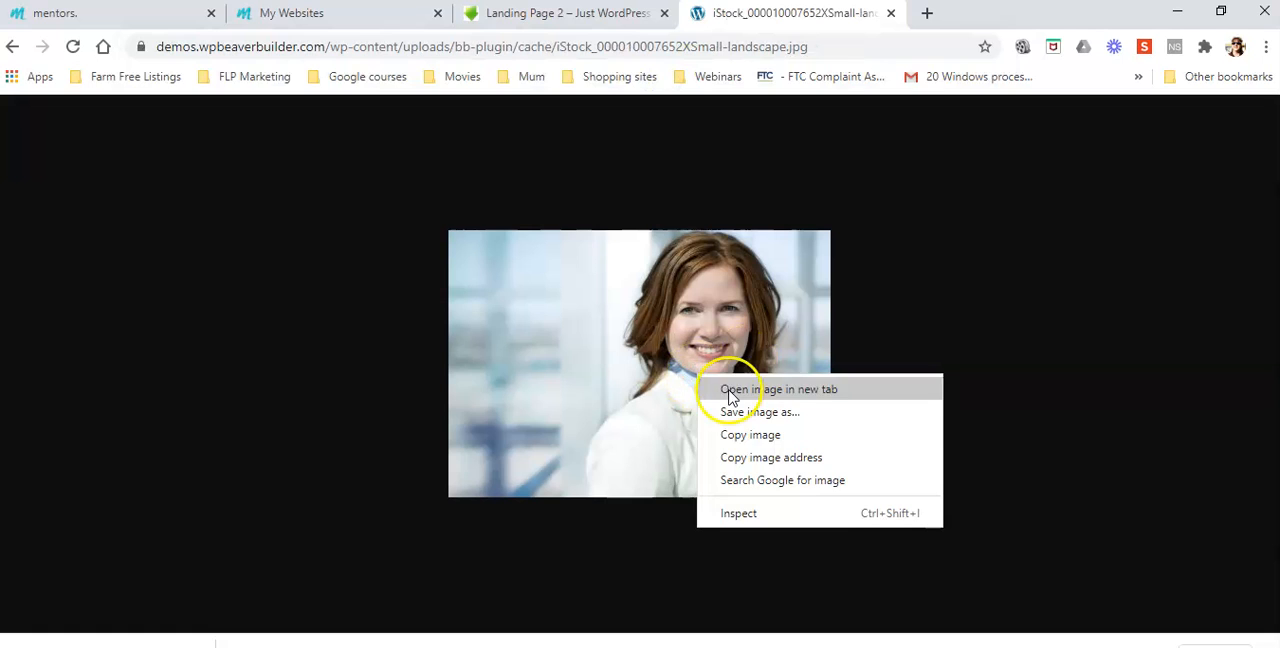
pyautogui.click(783, 413)
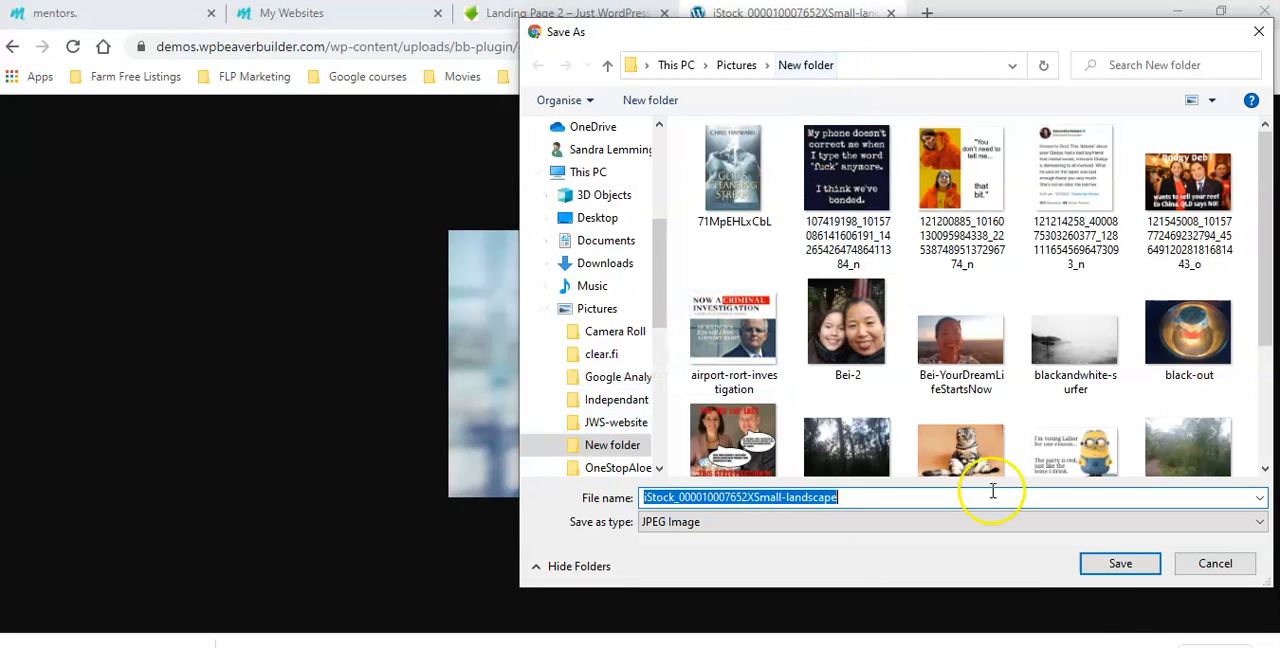
pyautogui.click(1118, 565)
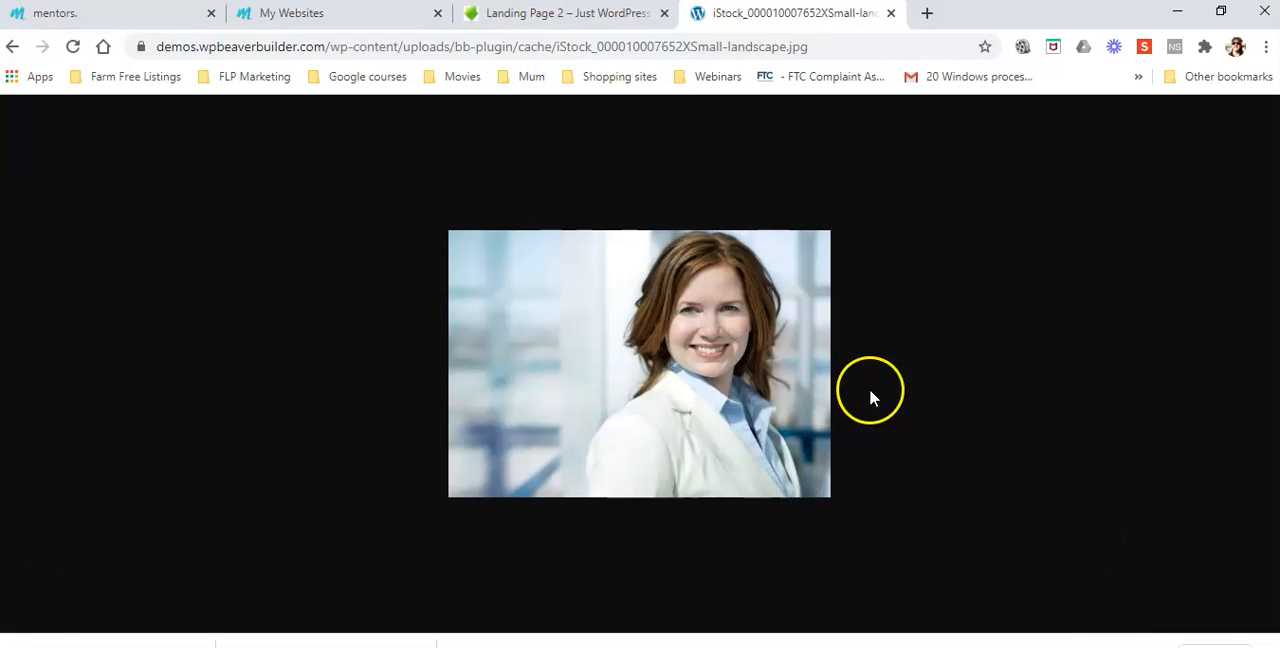
pyautogui.click(889, 15)
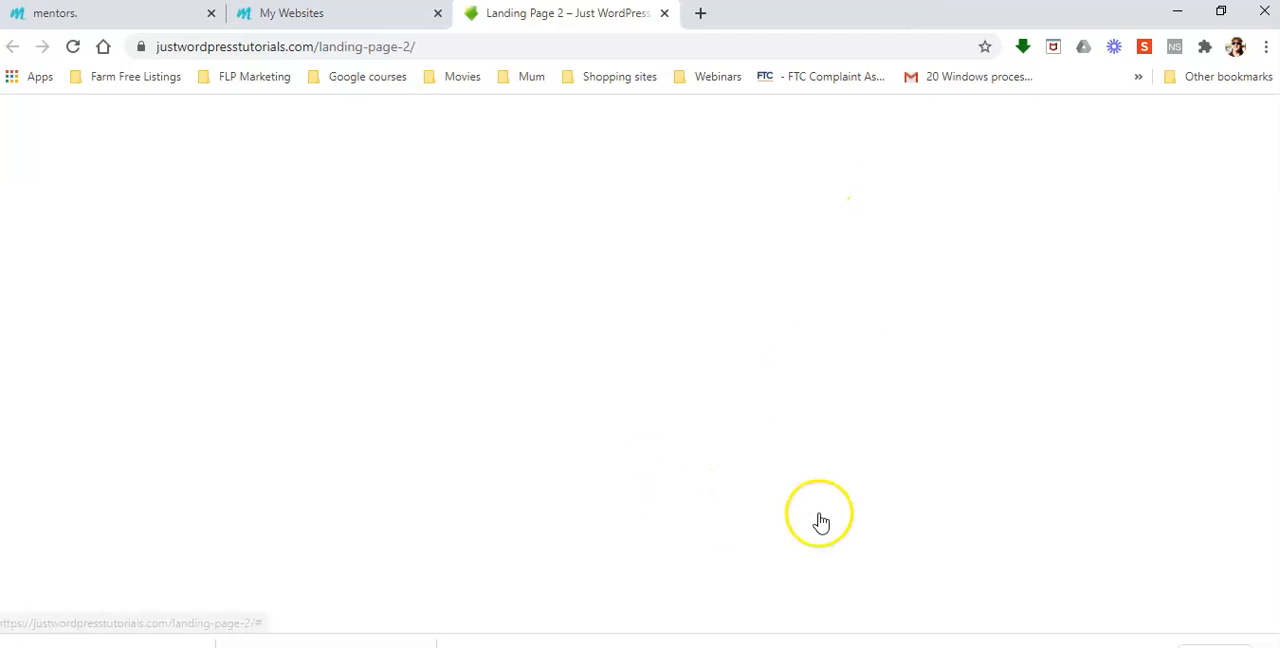
# Save the Read Our Blog picture straight from the landing page as a JPEG image in New folder
pyautogui.rightClick(960, 377)
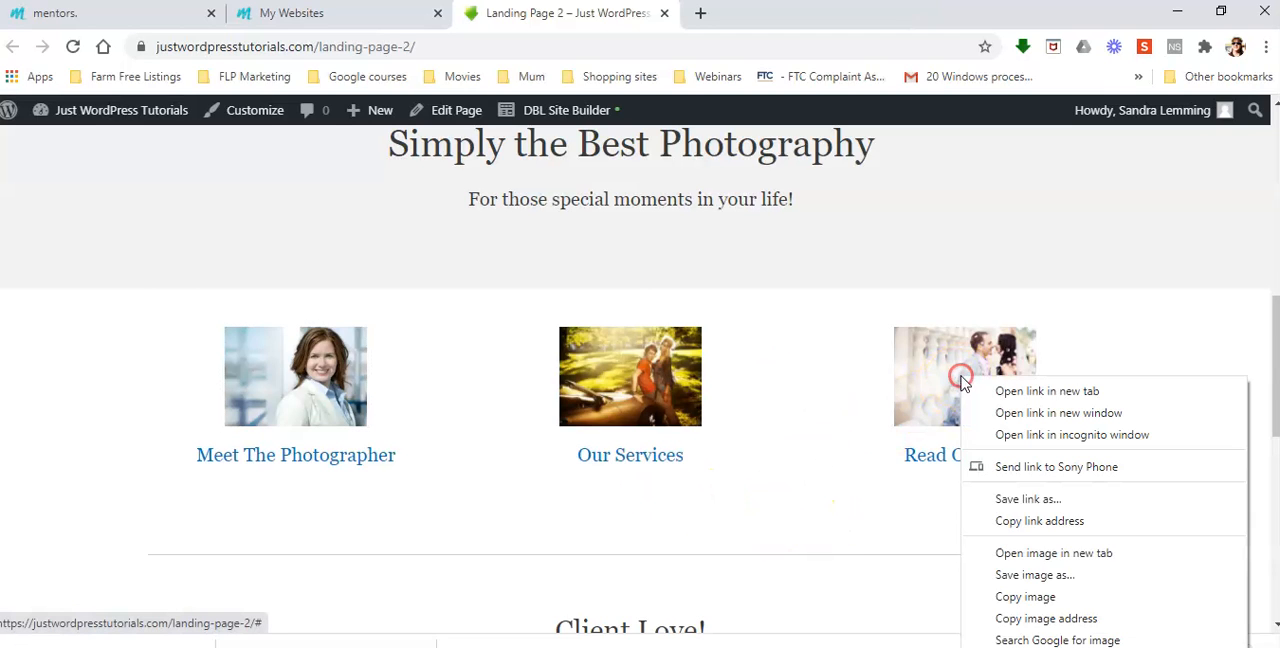
pyautogui.click(1035, 575)
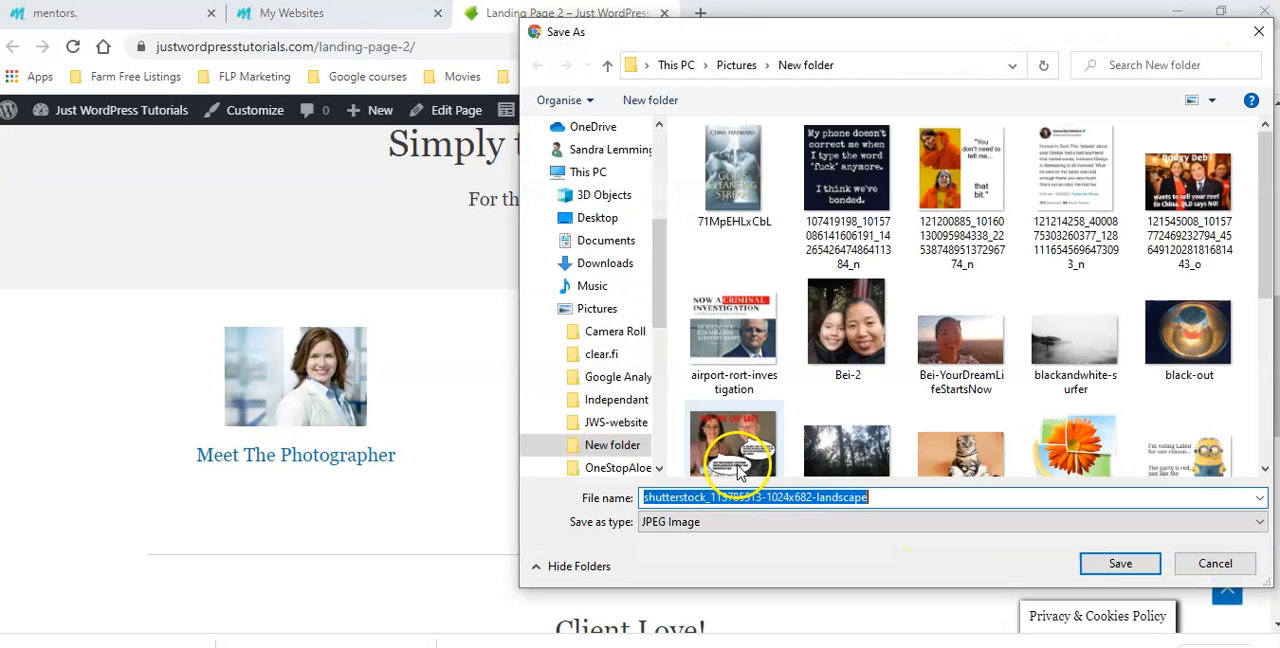
pyautogui.click(1125, 566)
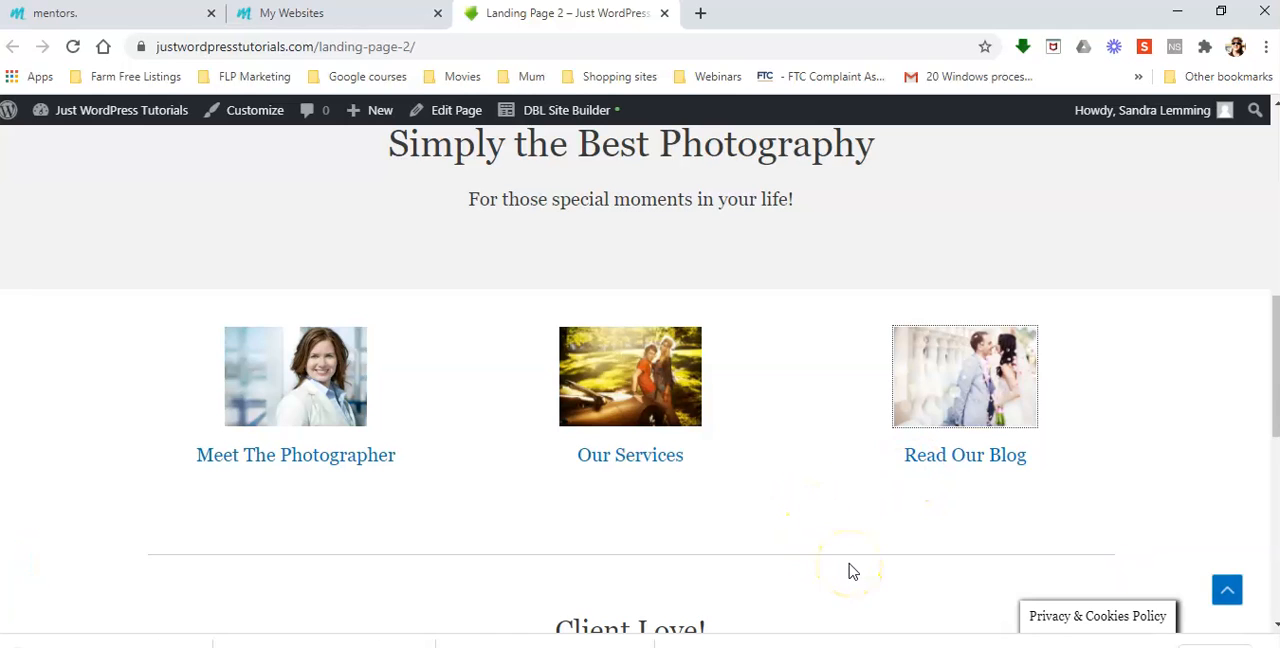
# Open Landing Page 2 in the DBL Site Builder and bring up the settings of the photo slideshow
pyautogui.scroll(6, 848, 572)
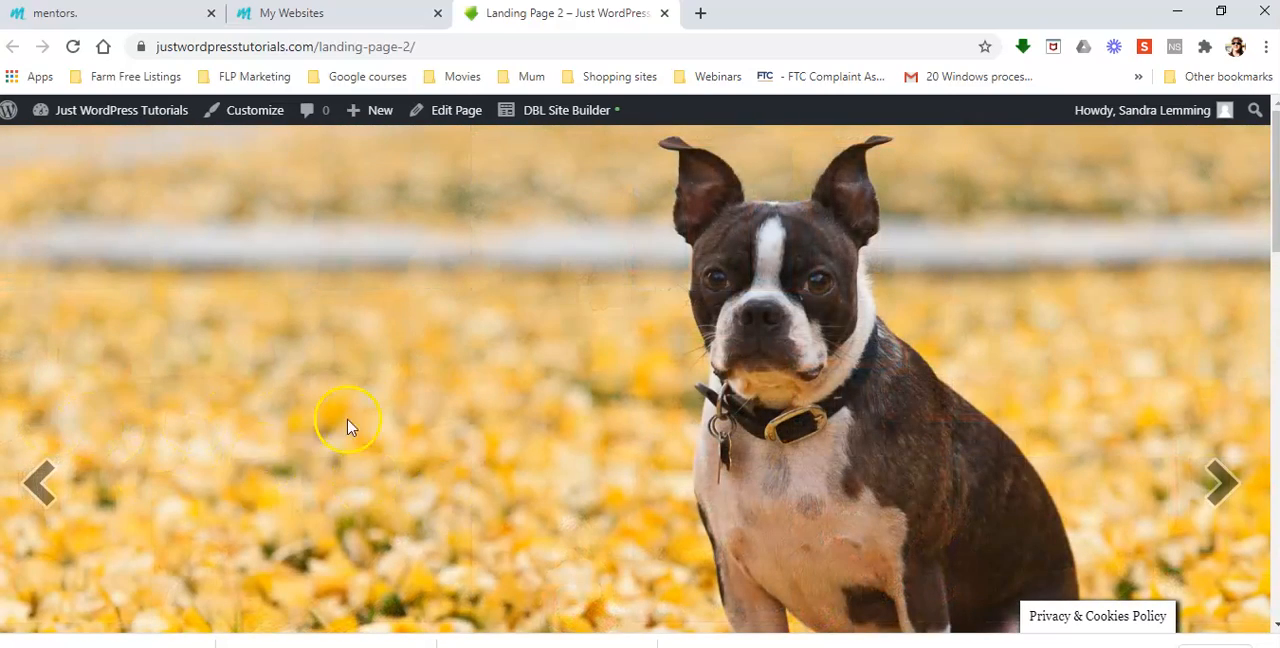
pyautogui.click(580, 114)
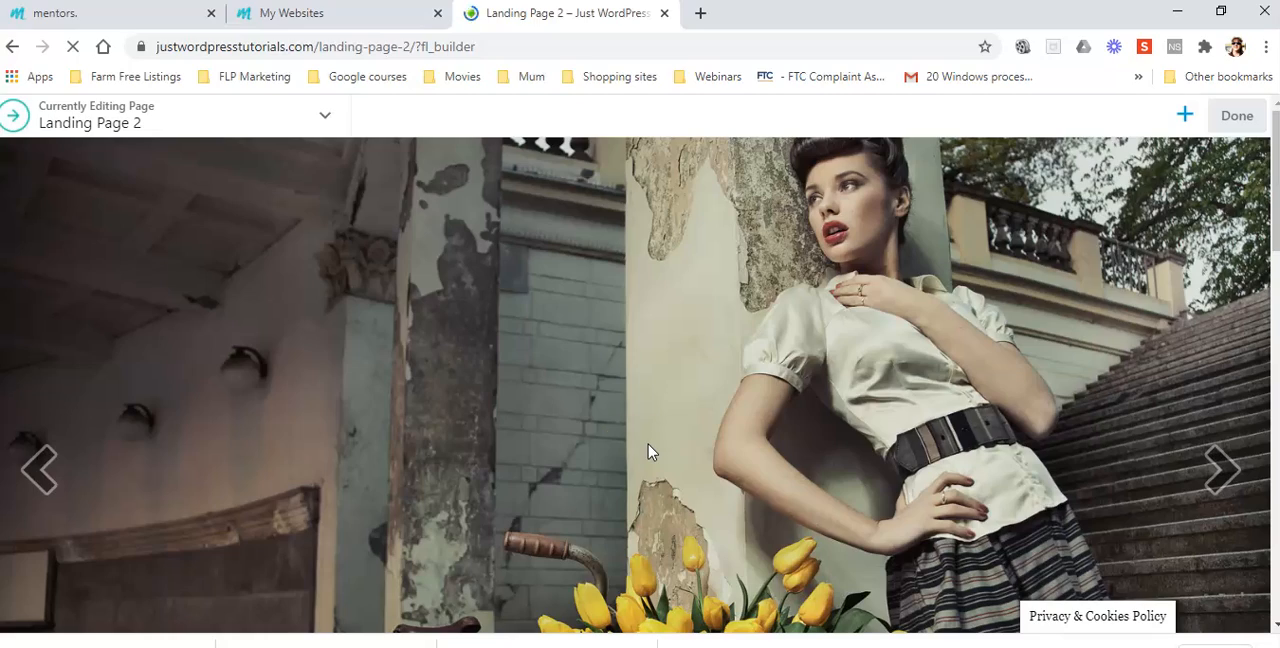
pyautogui.click(499, 487)
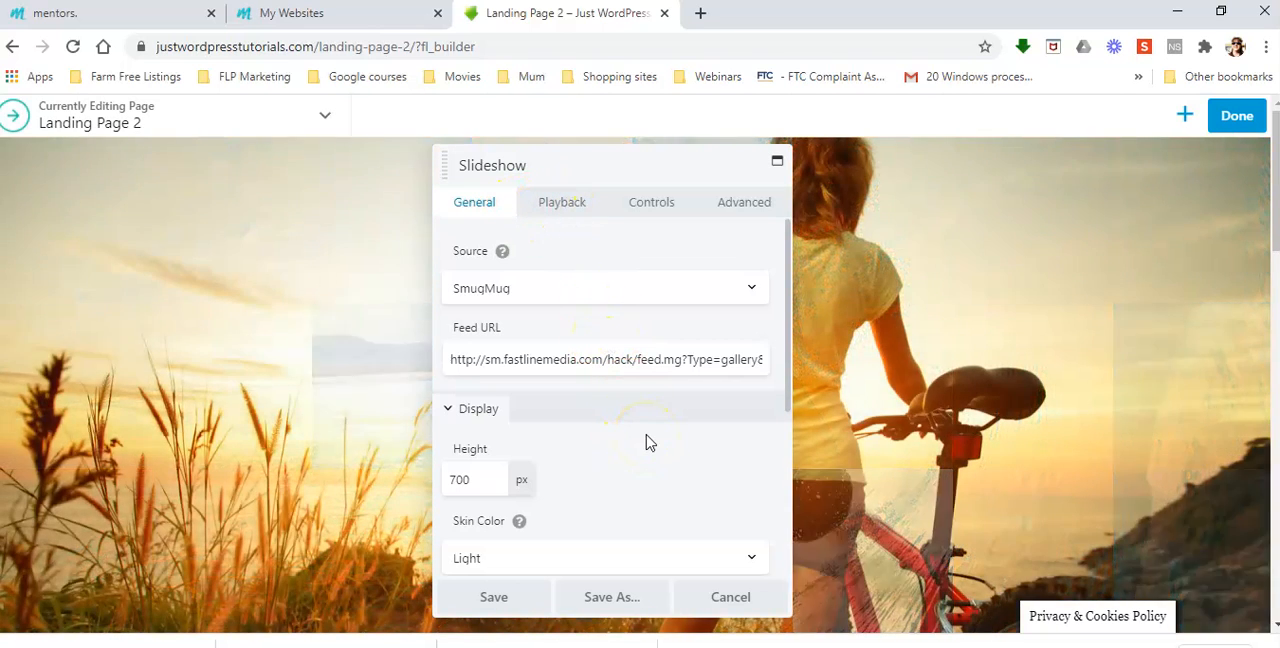
# Review the slideshow's general, playback and controls settings, and save the module without changing any option
pyautogui.scroll(-2, 645, 442)
pyautogui.scroll(-2, 645, 442)
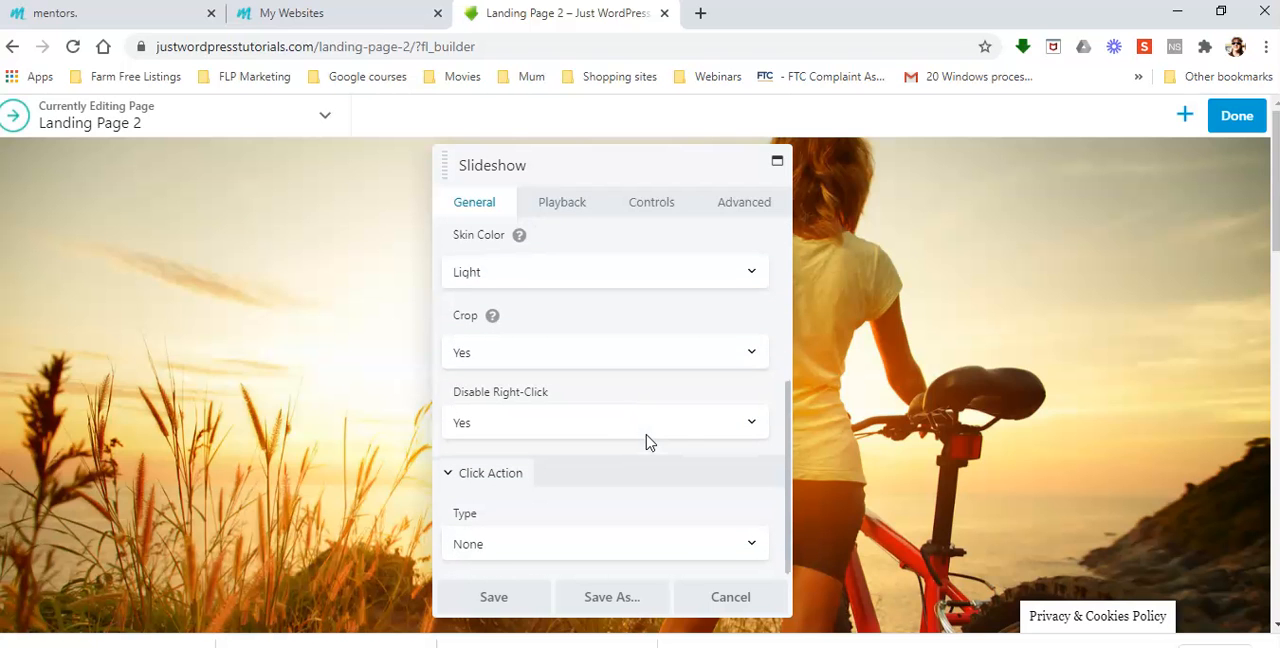
pyautogui.scroll(5, 663, 472)
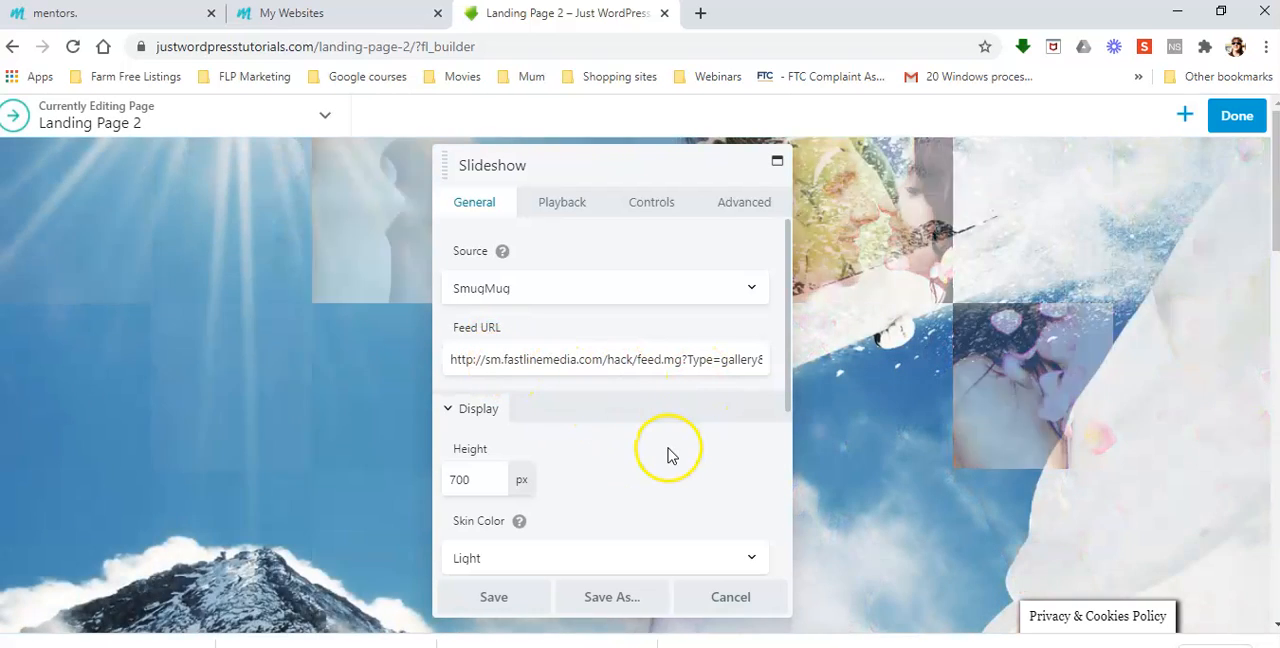
pyautogui.click(578, 206)
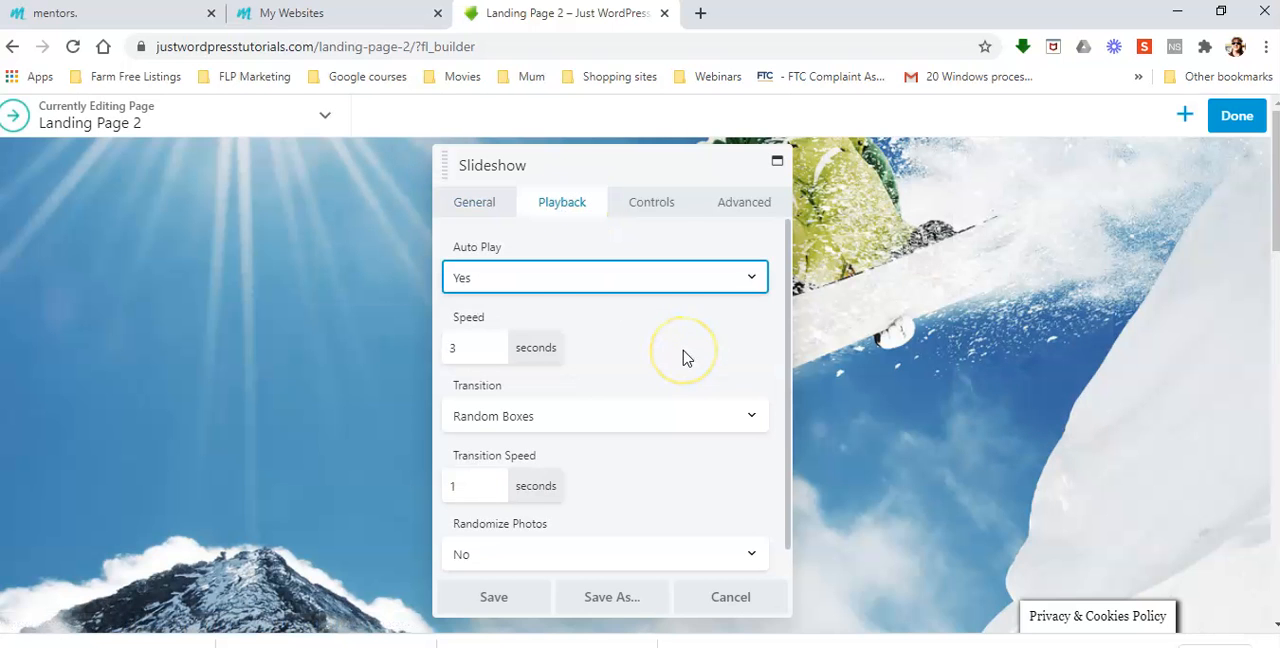
pyautogui.scroll(-1, 615, 460)
pyautogui.click(658, 208)
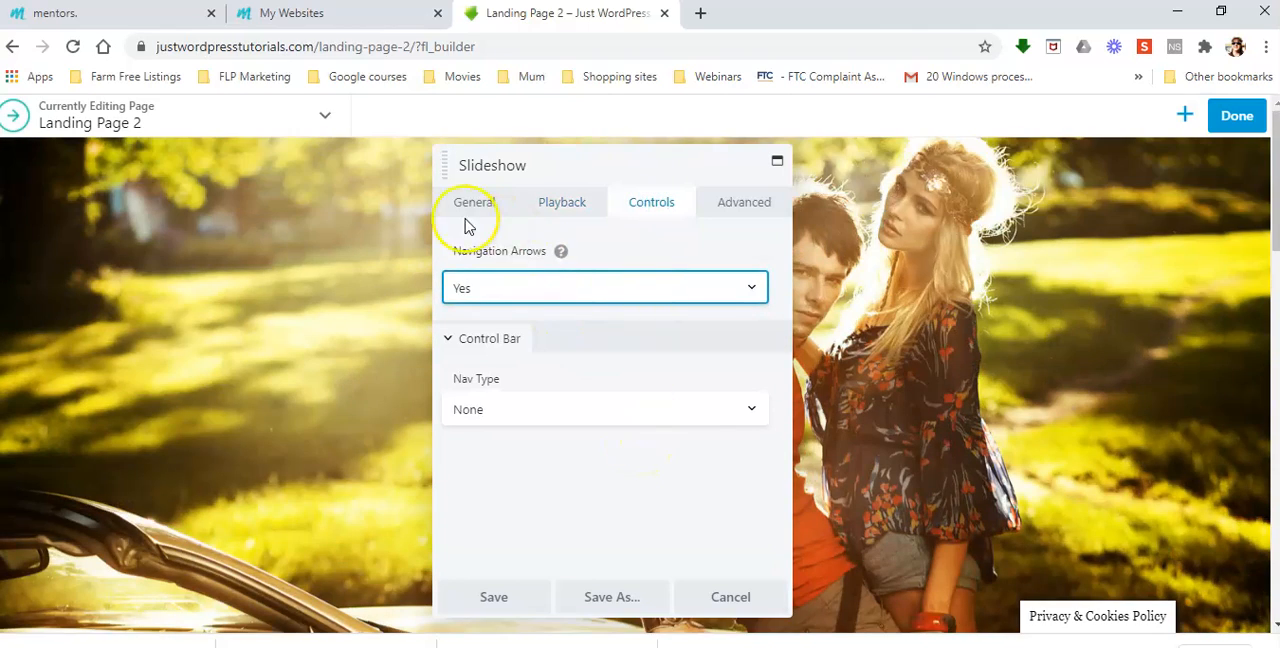
pyautogui.click(468, 202)
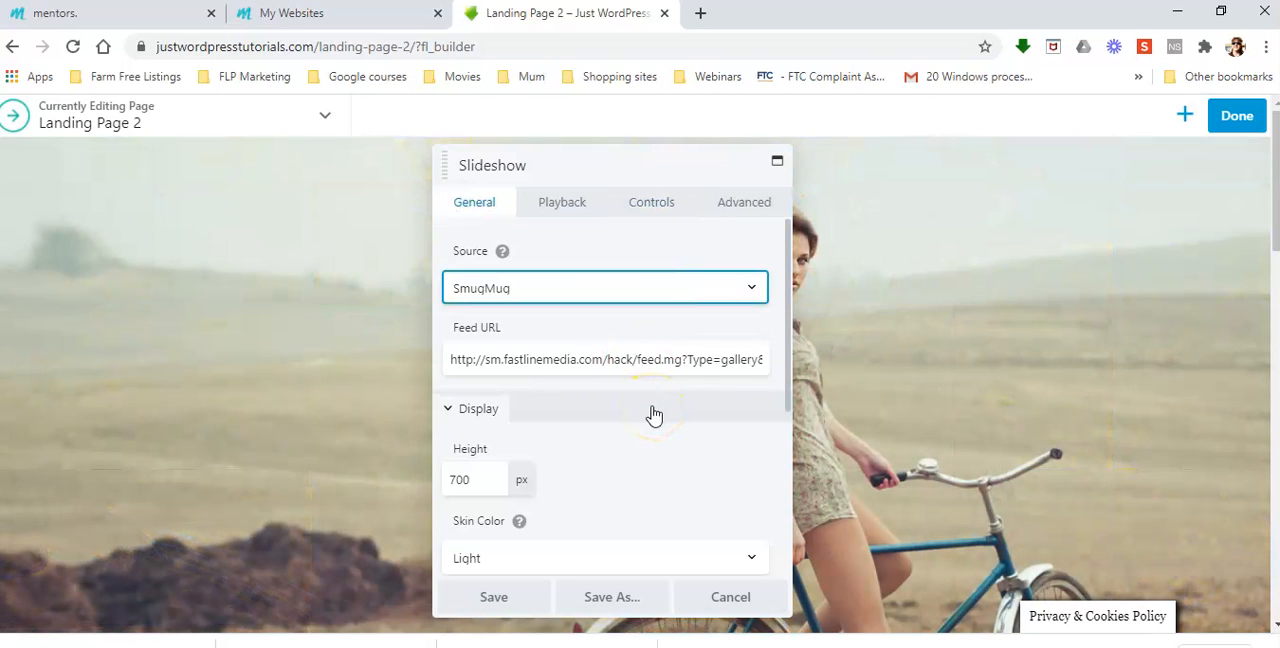
pyautogui.scroll(-3, 654, 414)
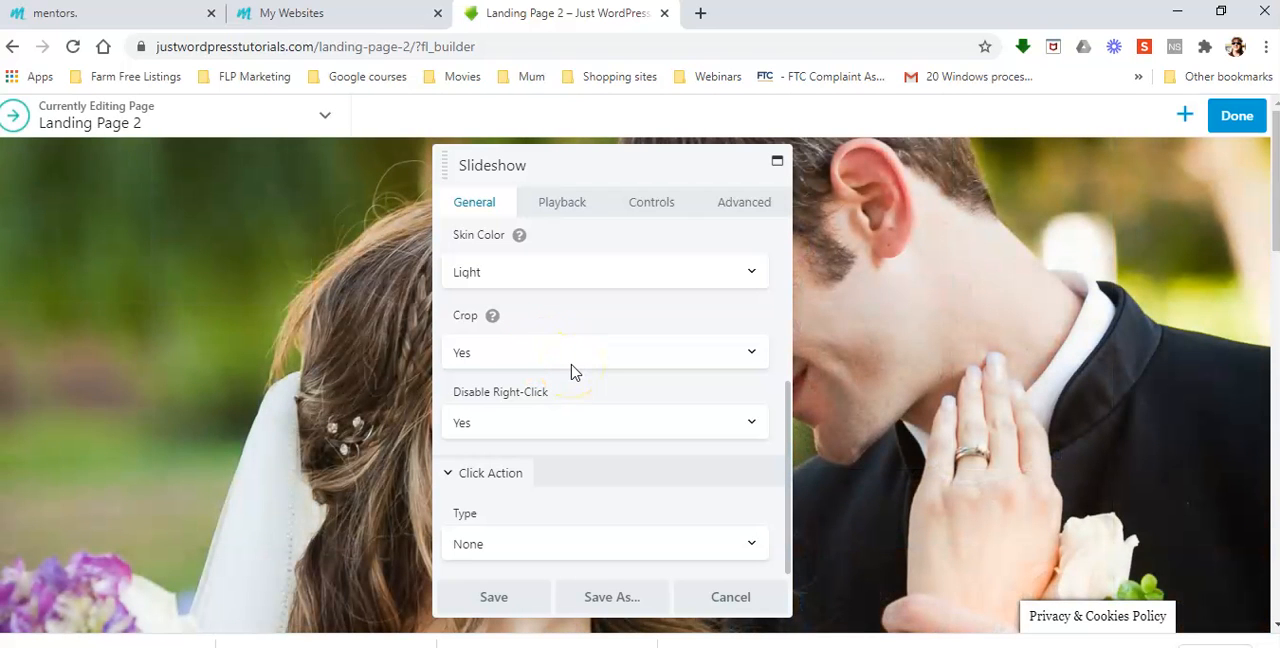
pyautogui.scroll(2, 700, 505)
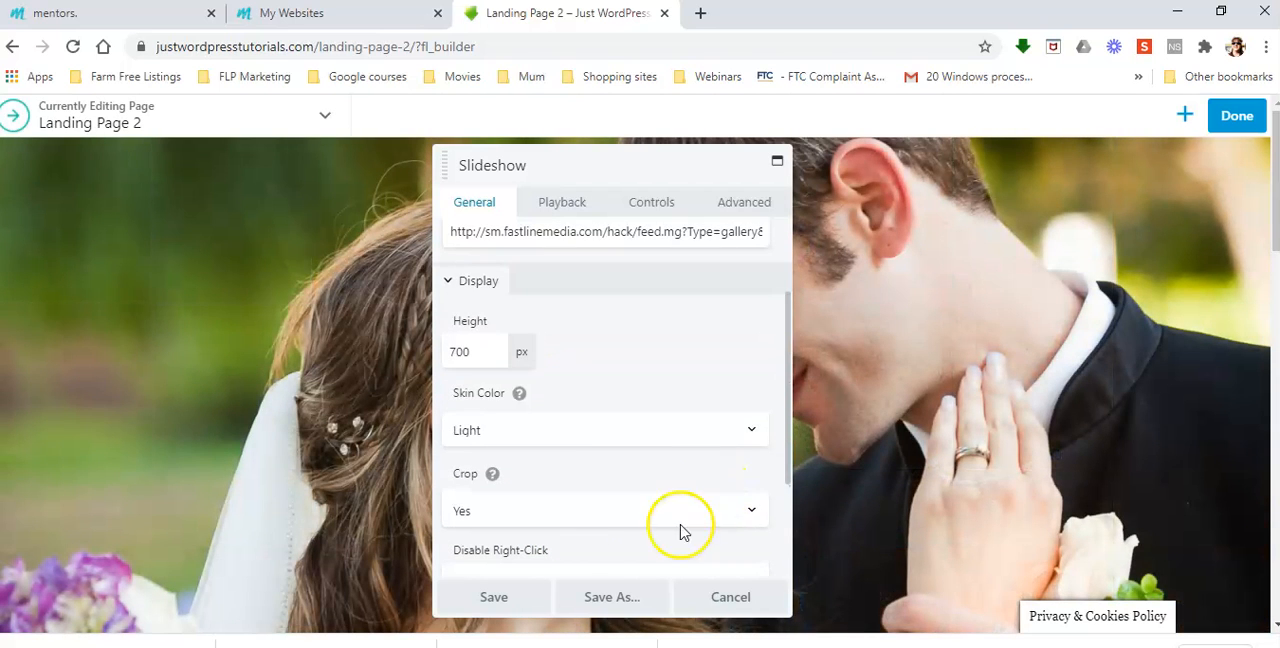
pyautogui.click(495, 600)
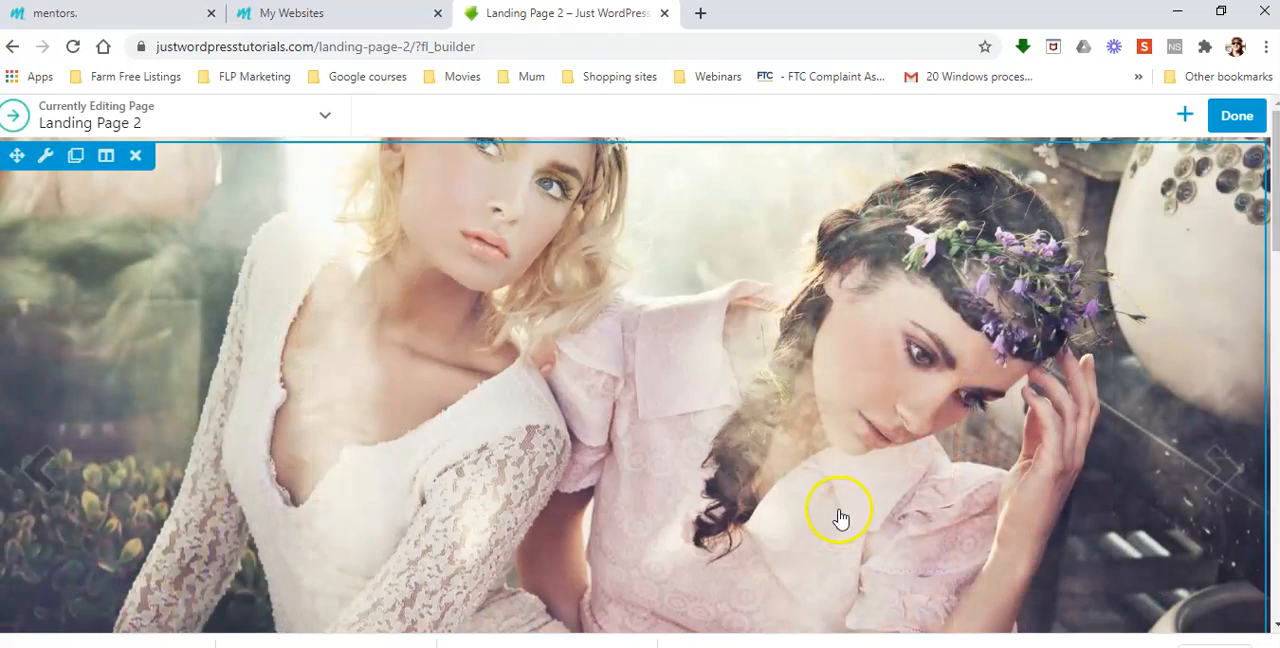
pyautogui.scroll(-4, 709, 481)
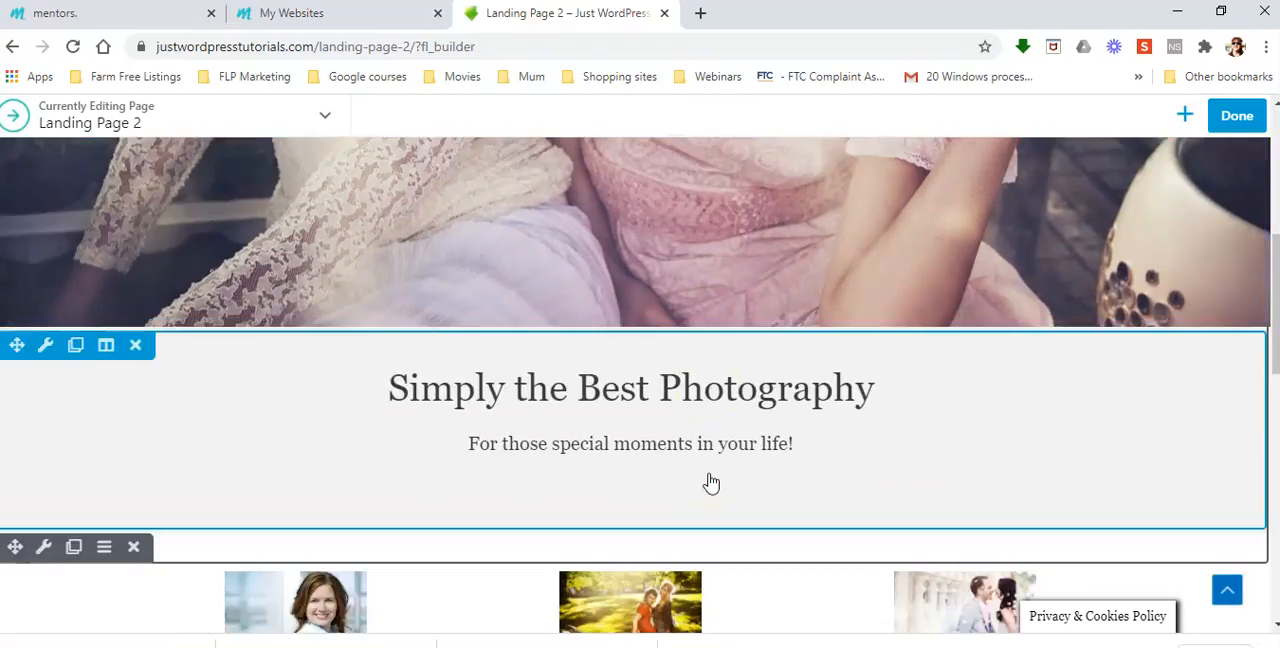
# Save the slideshow picture of the couple on the motorcycle as a JPEG image in New folder
pyautogui.scroll(4, 709, 481)
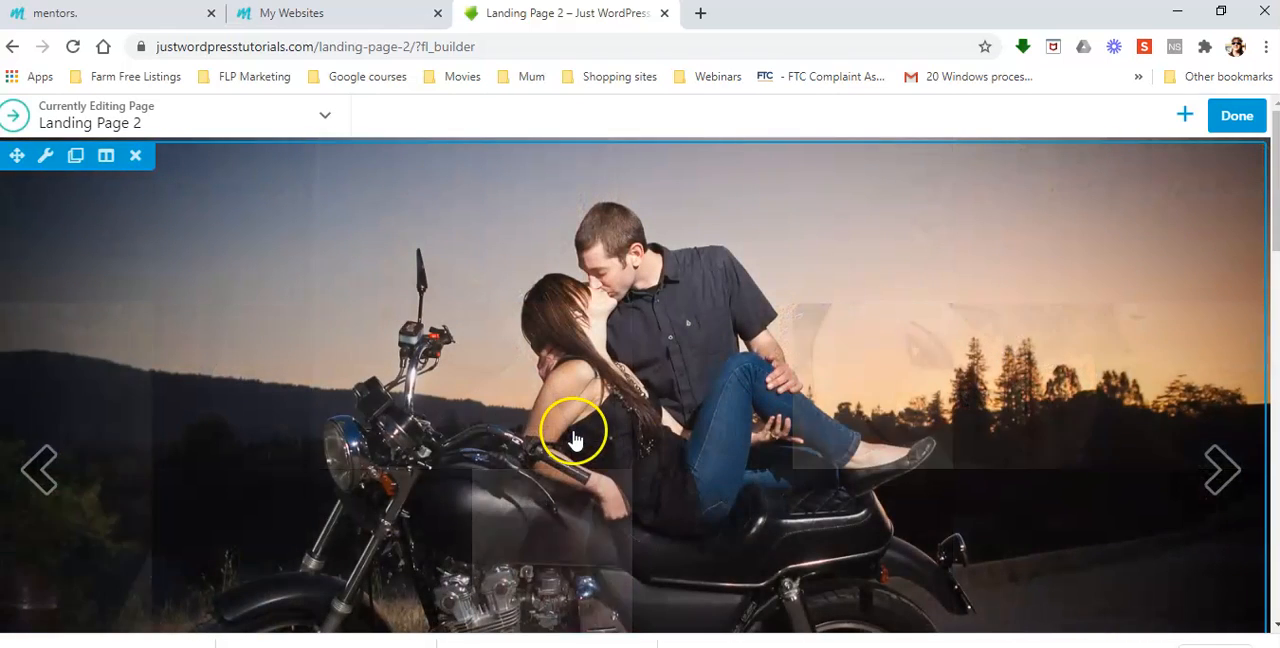
pyautogui.click(573, 436)
pyautogui.rightClick(573, 436)
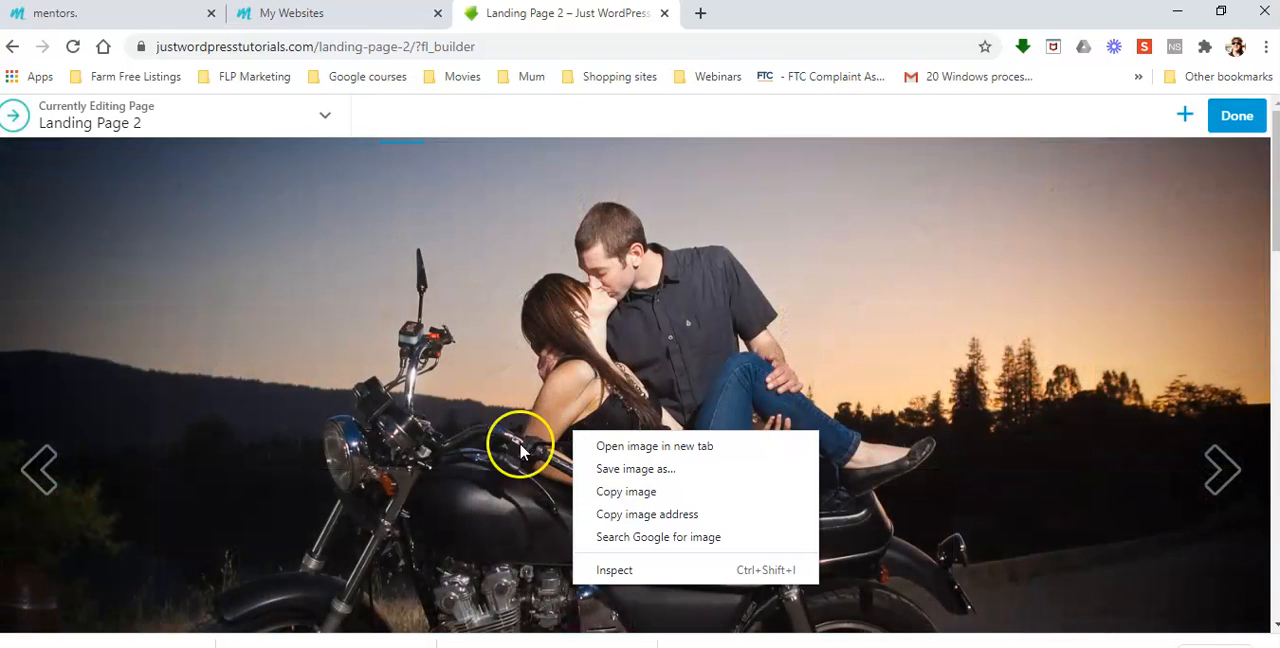
pyautogui.click(644, 469)
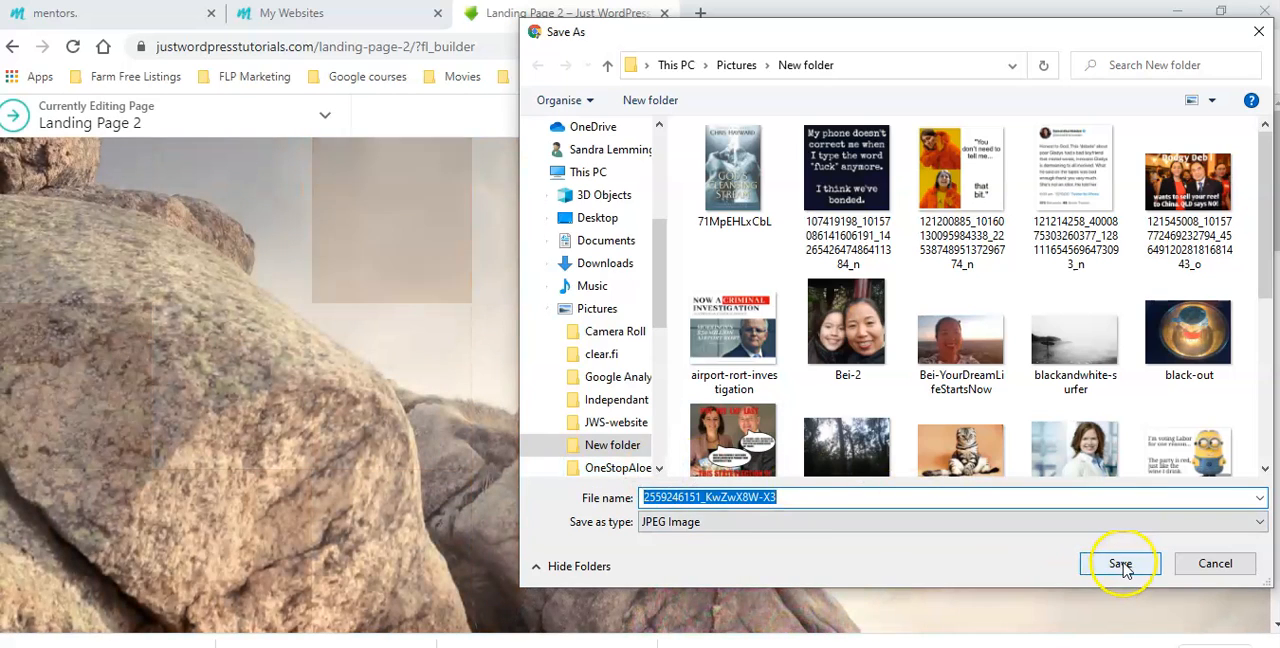
pyautogui.click(1120, 563)
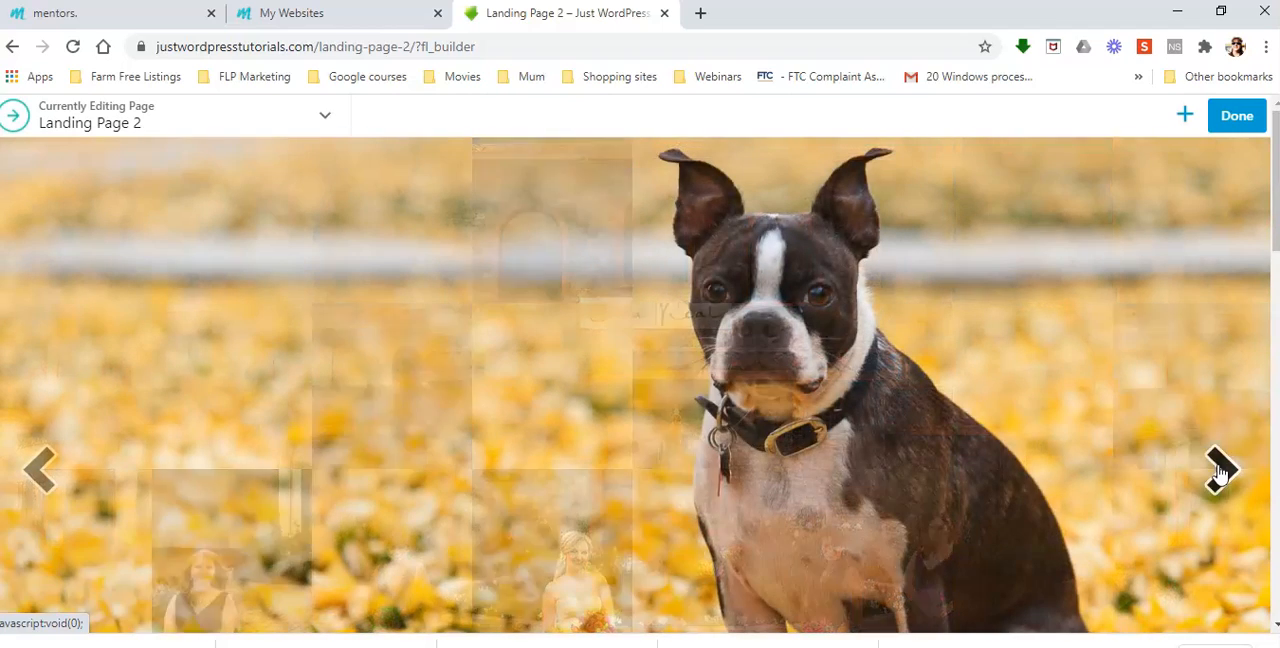
# Advance the slideshow to the yellow sports car, and look at the Simply the Best Photography text module without editing it
pyautogui.click(705, 443)
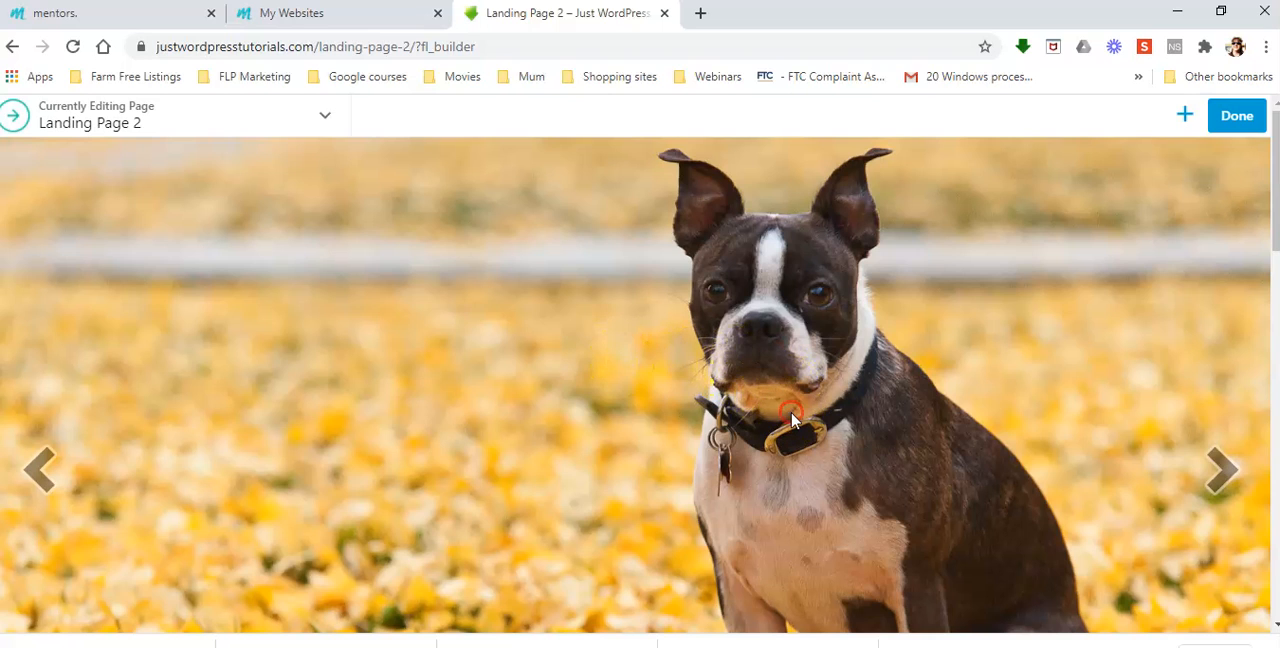
pyautogui.click(1218, 470)
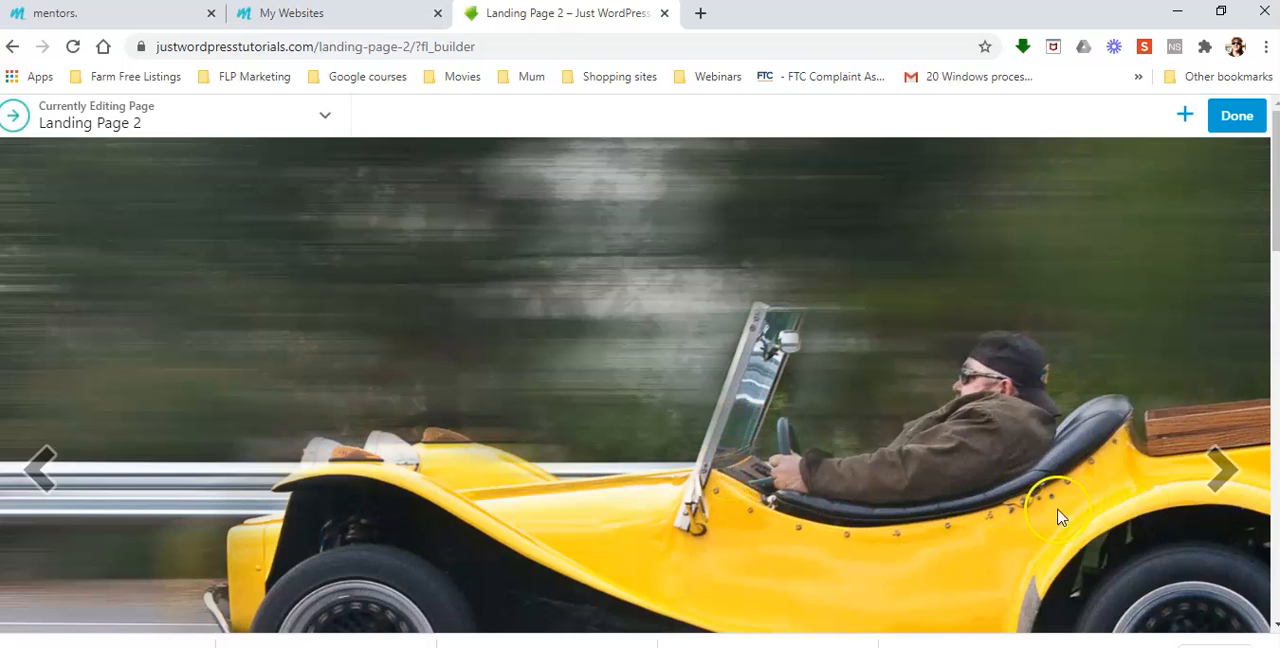
pyautogui.scroll(-2, 534, 449)
pyautogui.scroll(-2, 534, 457)
pyautogui.scroll(4, 534, 457)
pyautogui.scroll(-4, 480, 418)
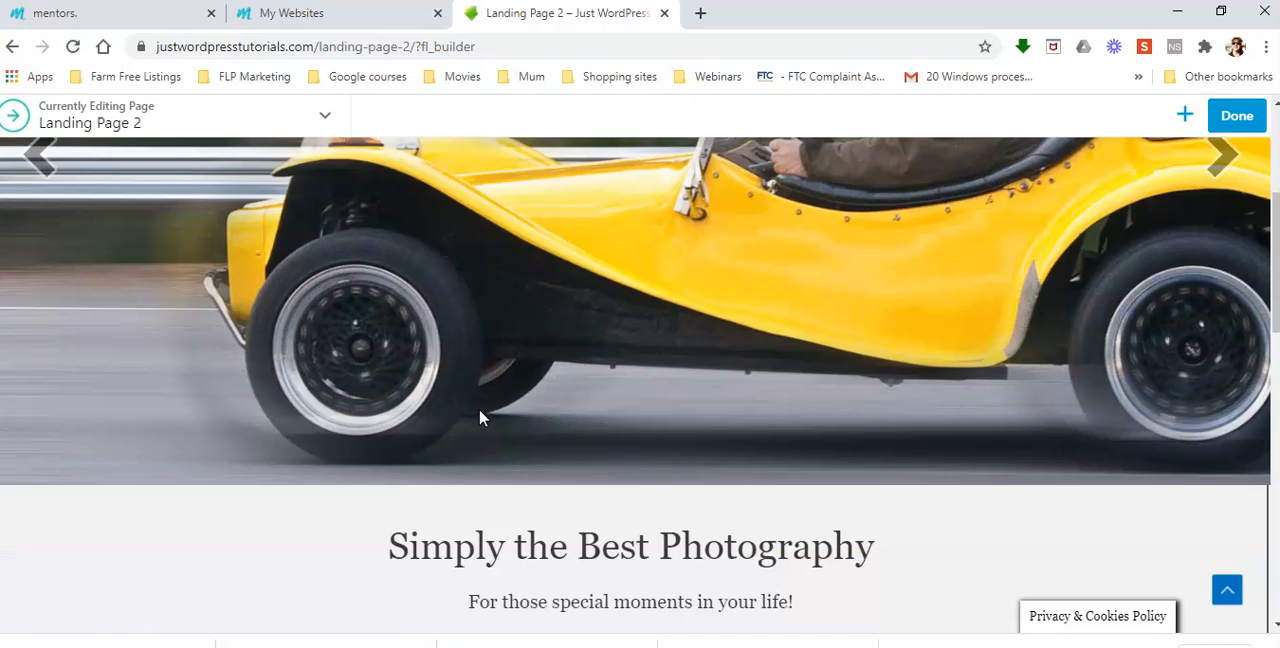
pyautogui.click(535, 562)
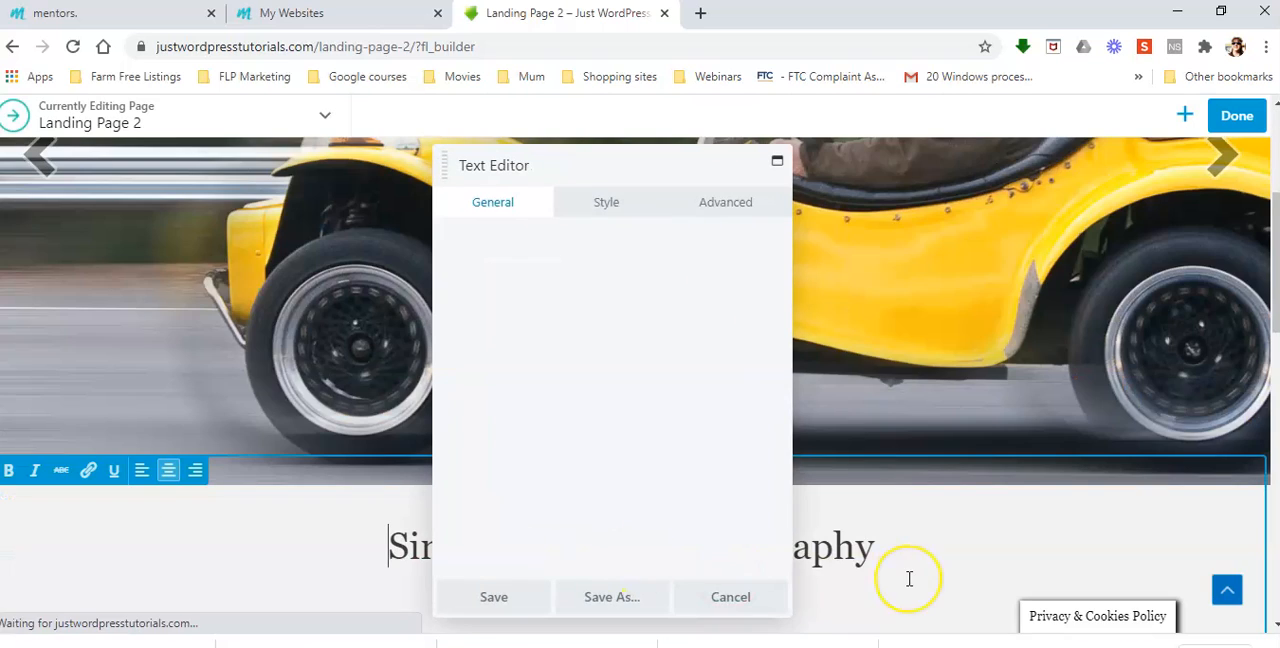
pyautogui.click(744, 598)
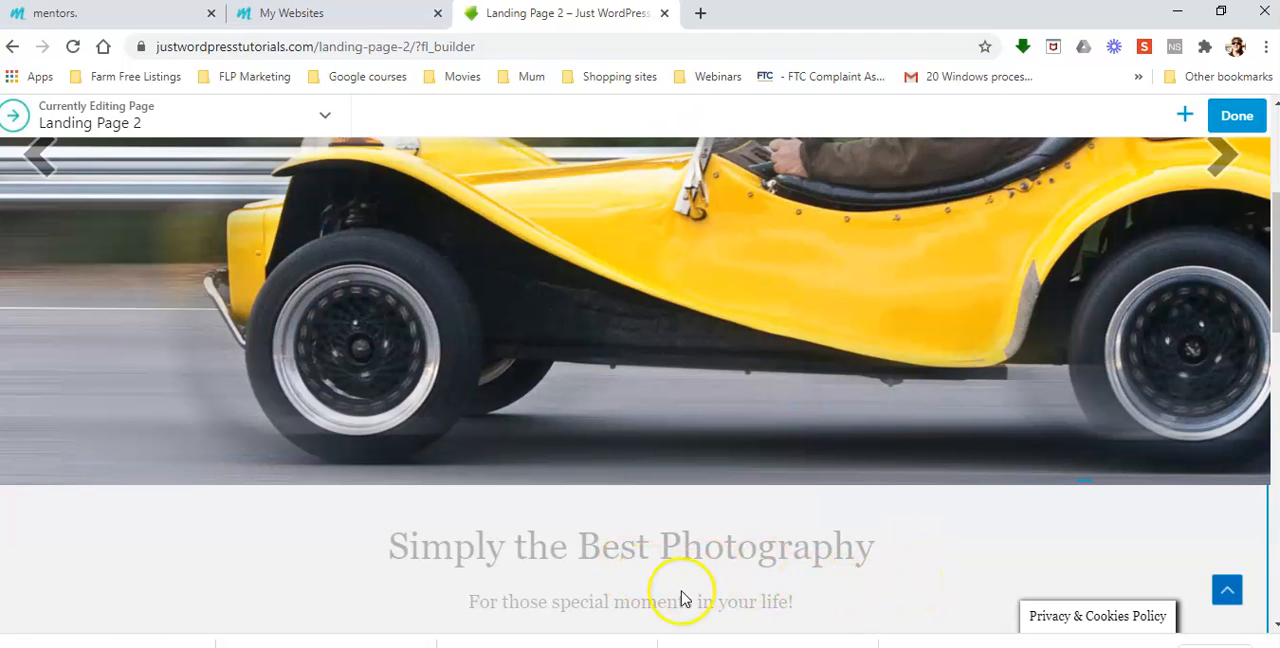
# Bring up the slideshow's settings and save the yellow sports car picture as a JPEG image in New folder
pyautogui.click(331, 305)
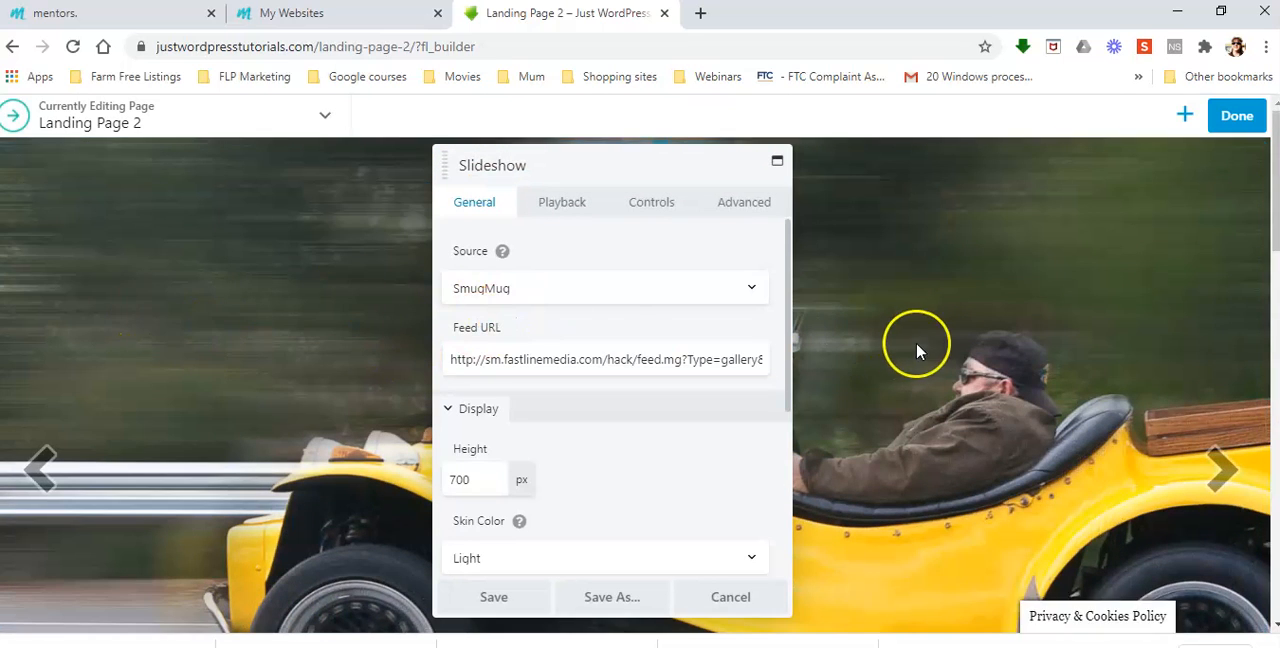
pyautogui.rightClick(921, 352)
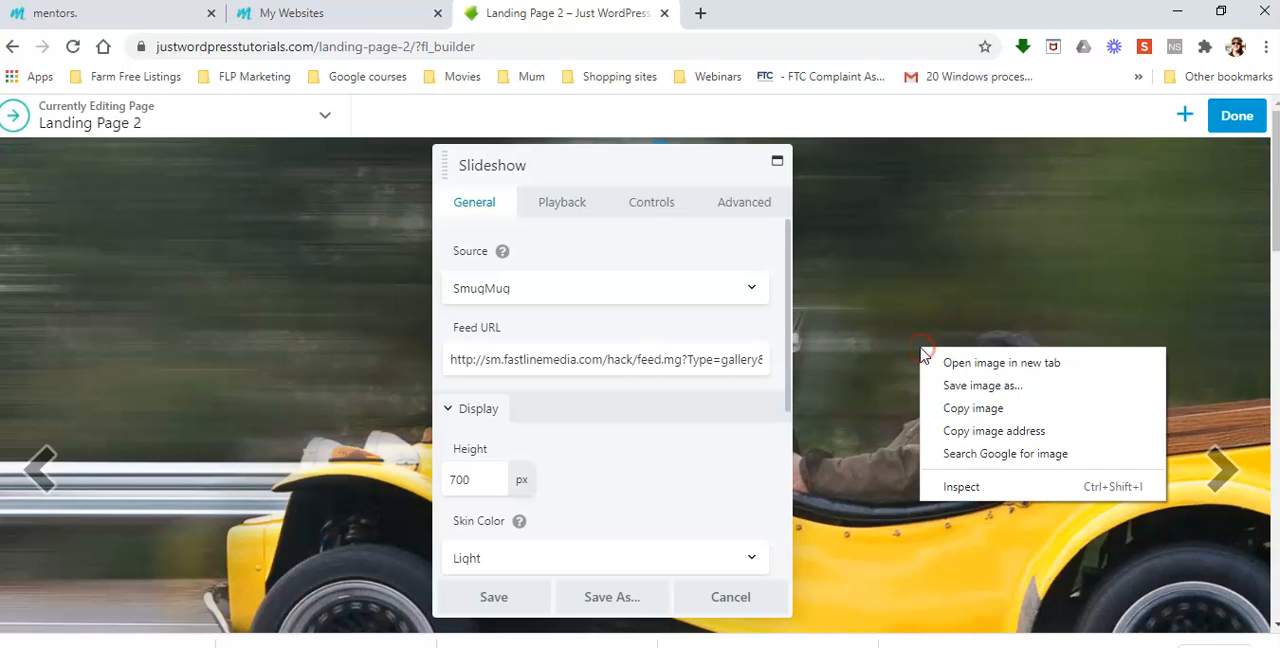
pyautogui.click(985, 388)
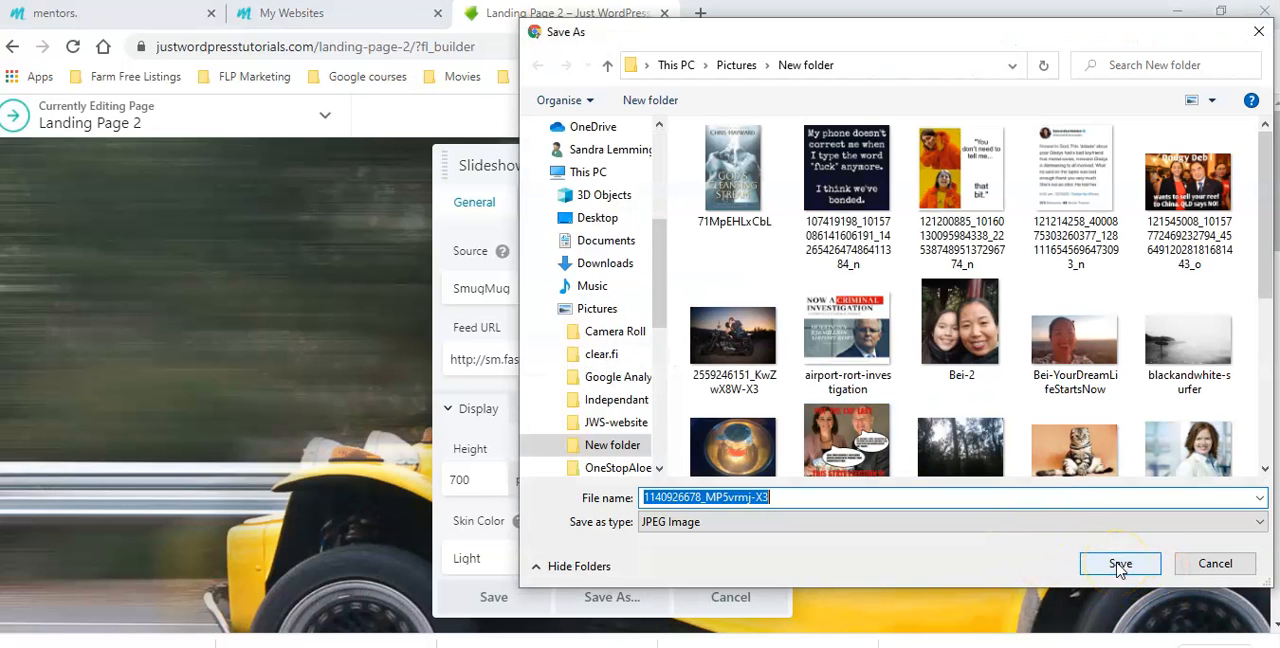
pyautogui.click(1120, 564)
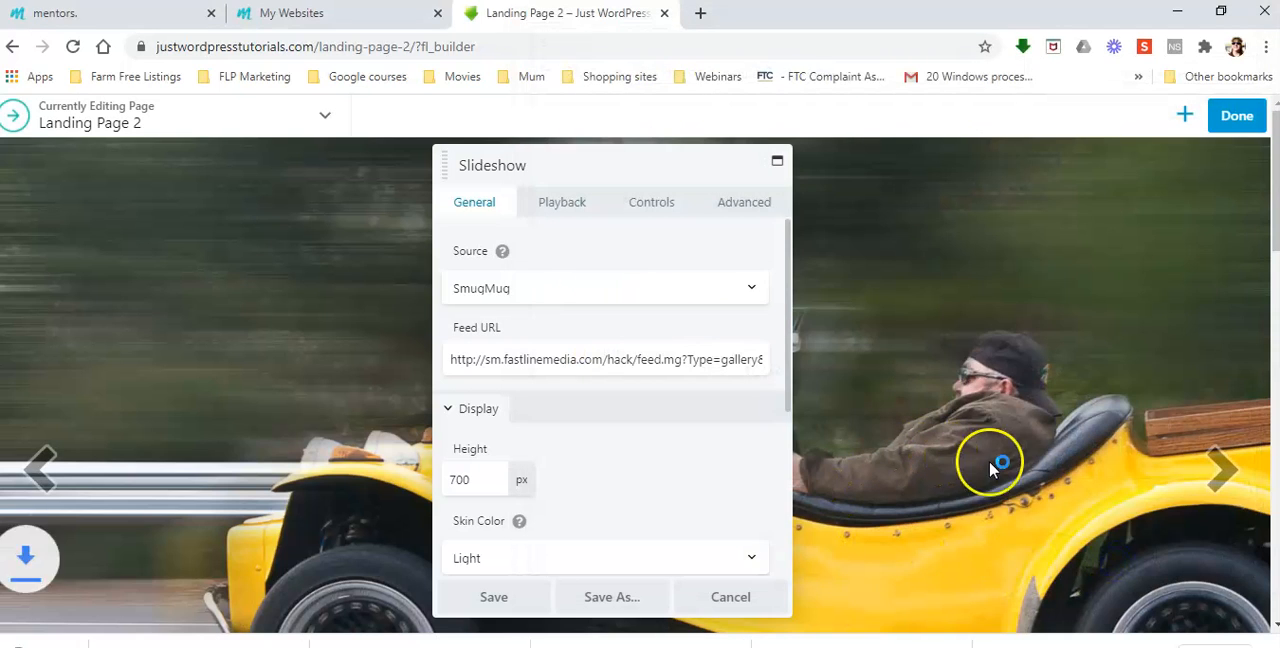
# Look through the slideshow's remaining pictures one by one up to the surfer in the wave
pyautogui.click(1222, 468)
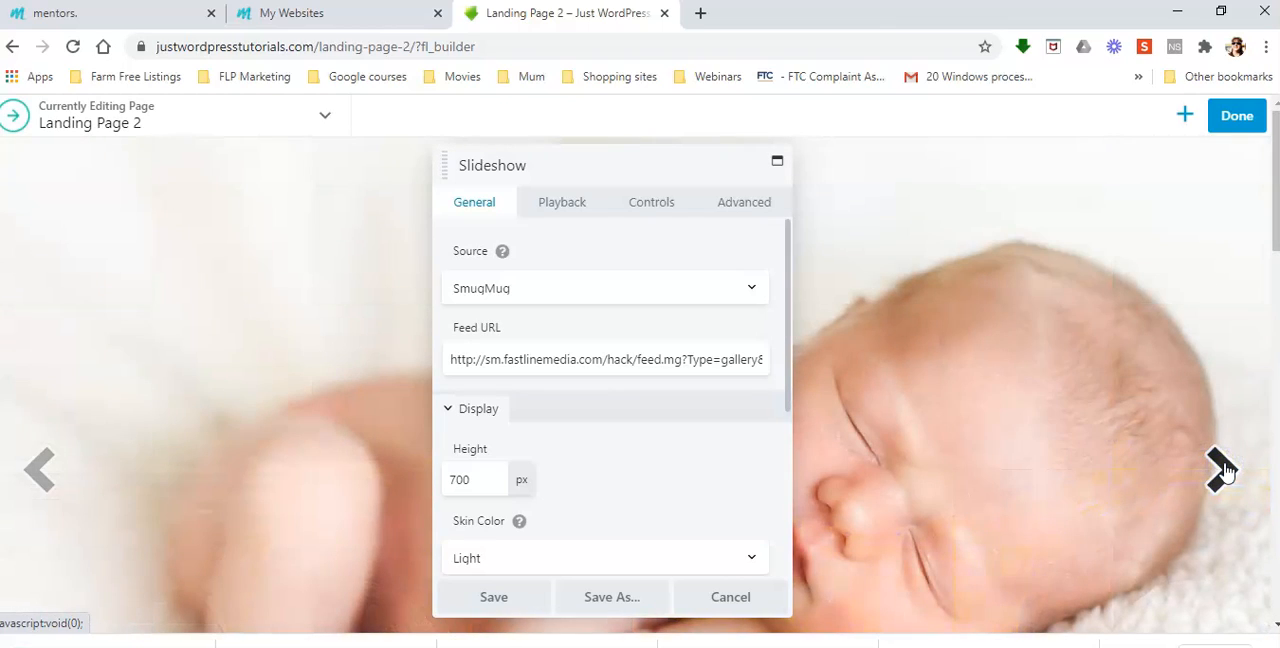
pyautogui.click(1222, 468)
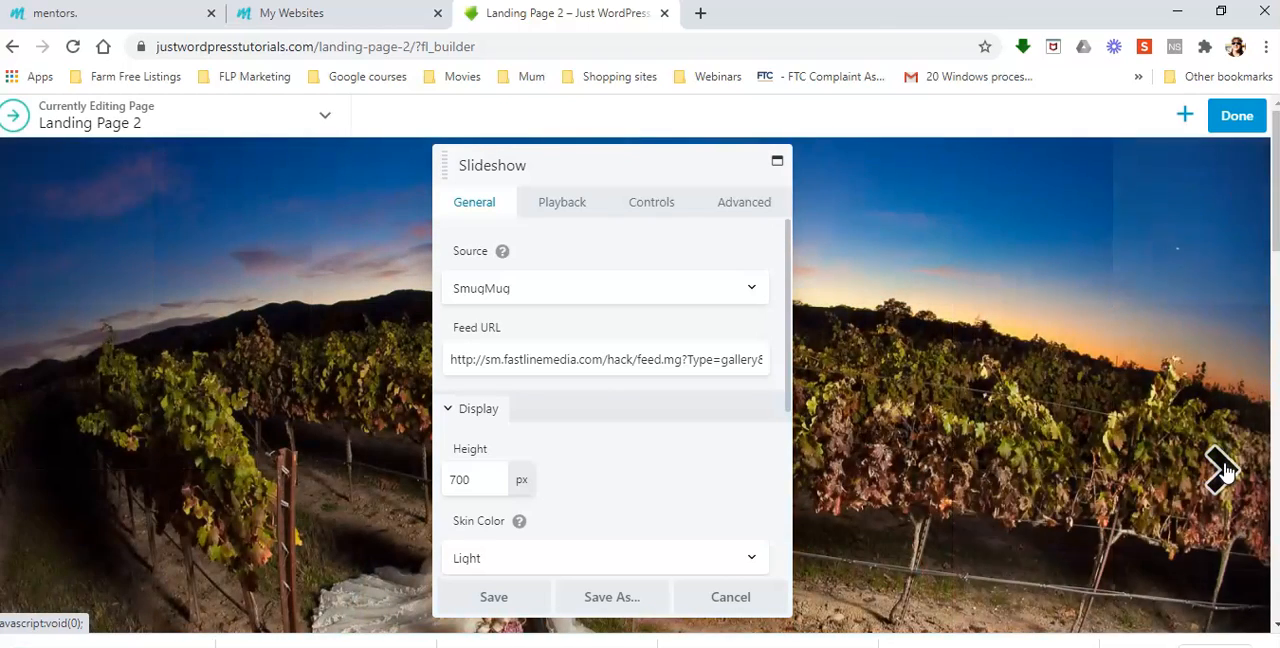
pyautogui.click(1222, 468)
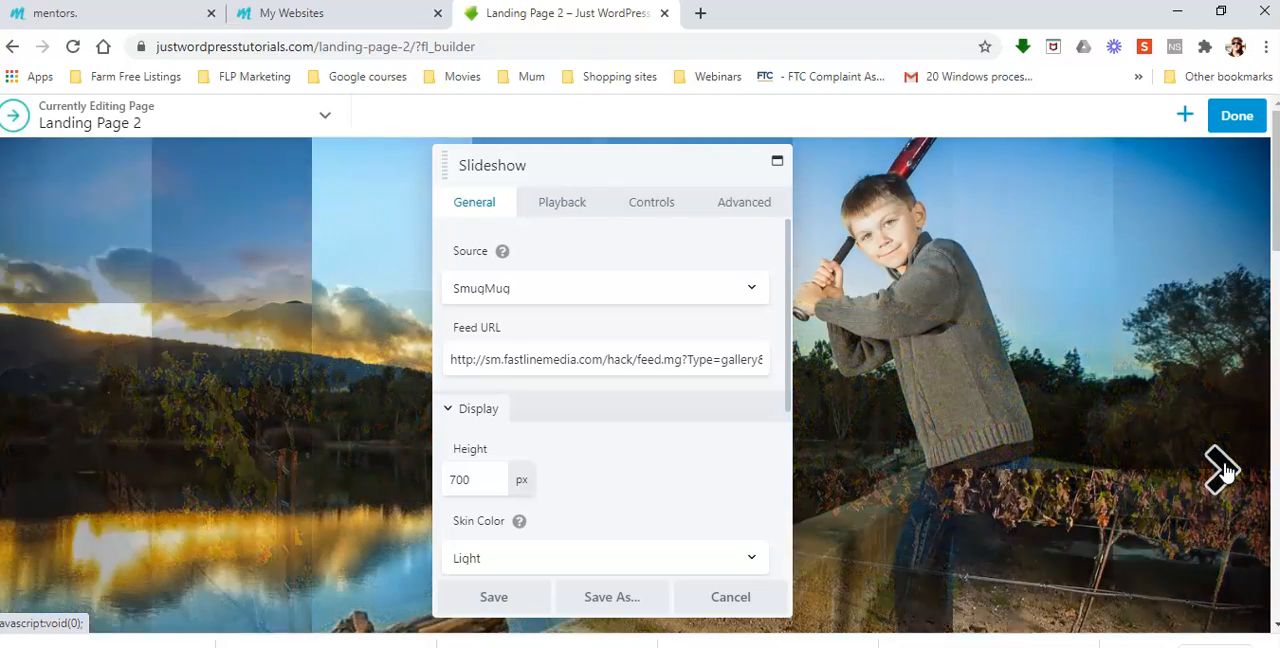
pyautogui.click(1222, 468)
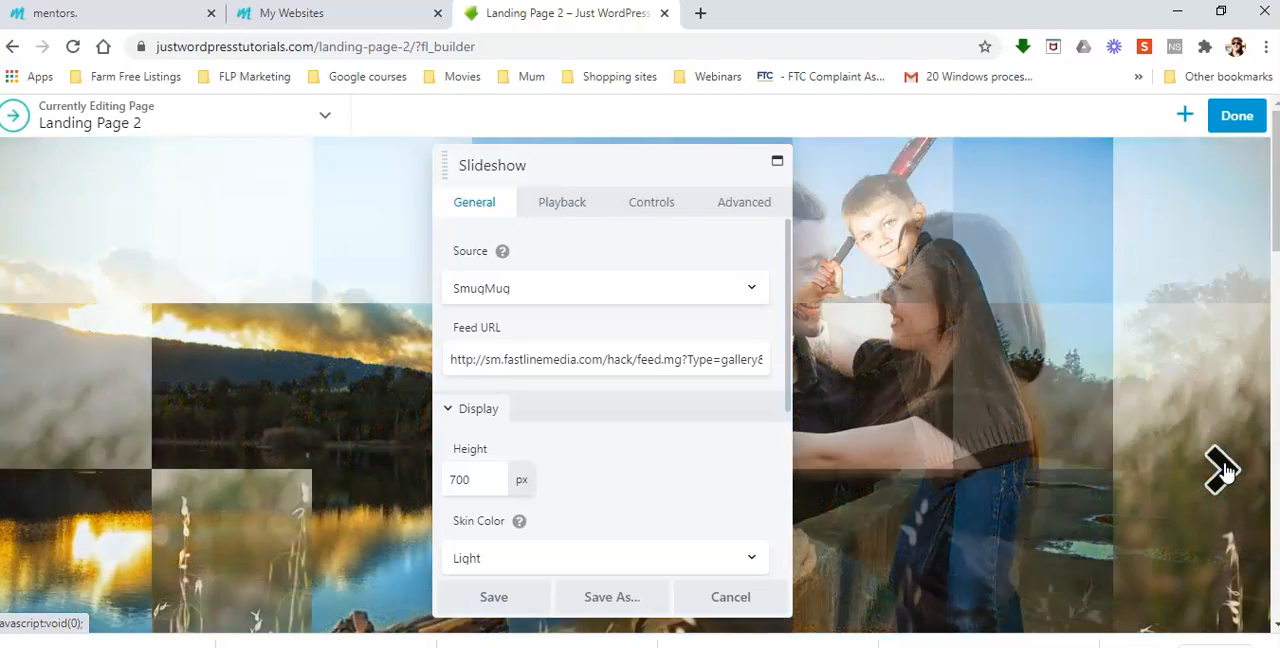
pyautogui.click(1222, 468)
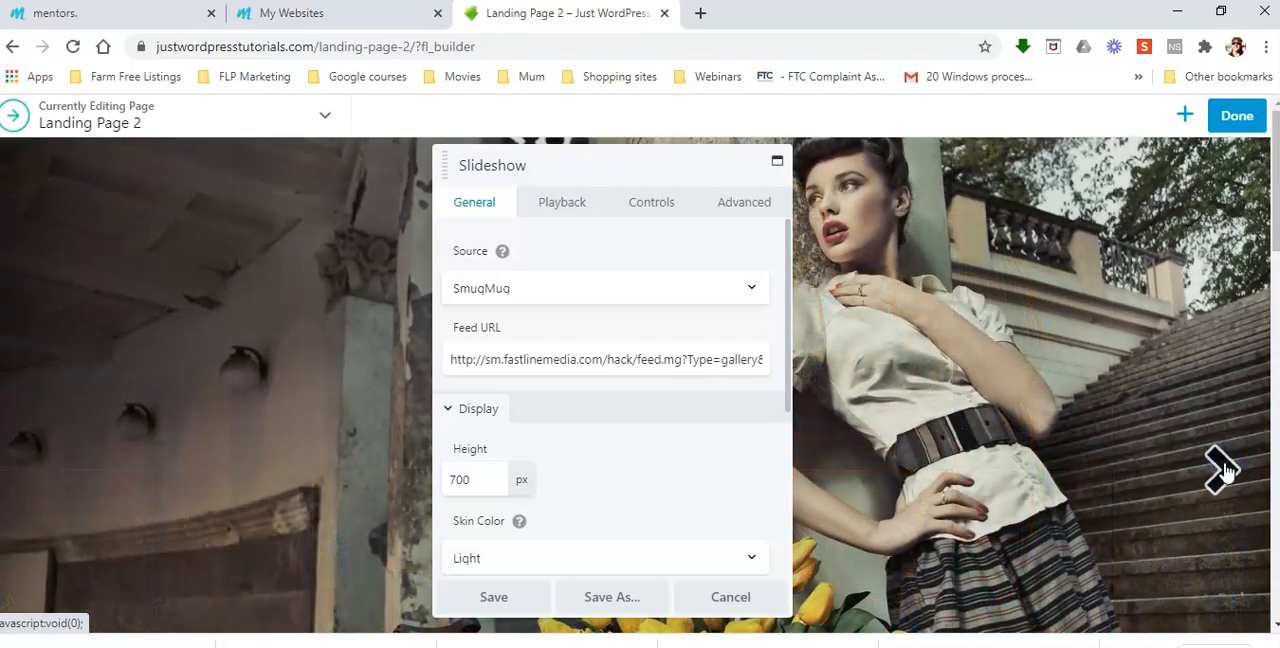
pyautogui.click(1222, 468)
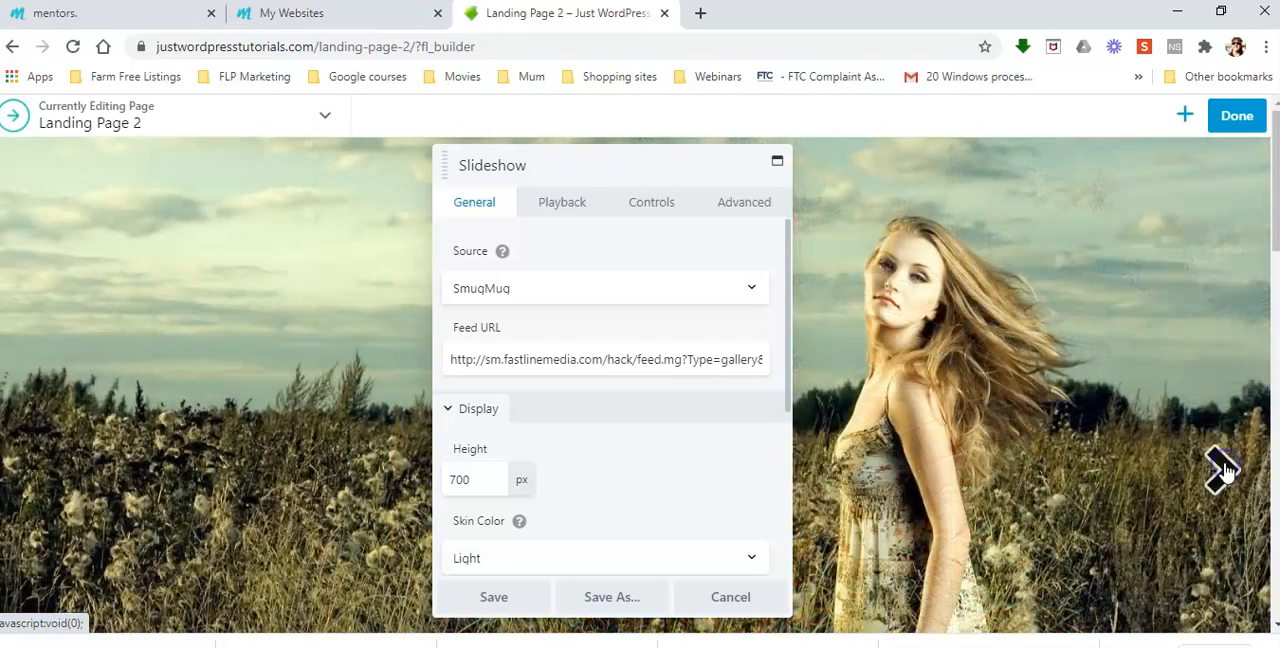
pyautogui.click(1222, 468)
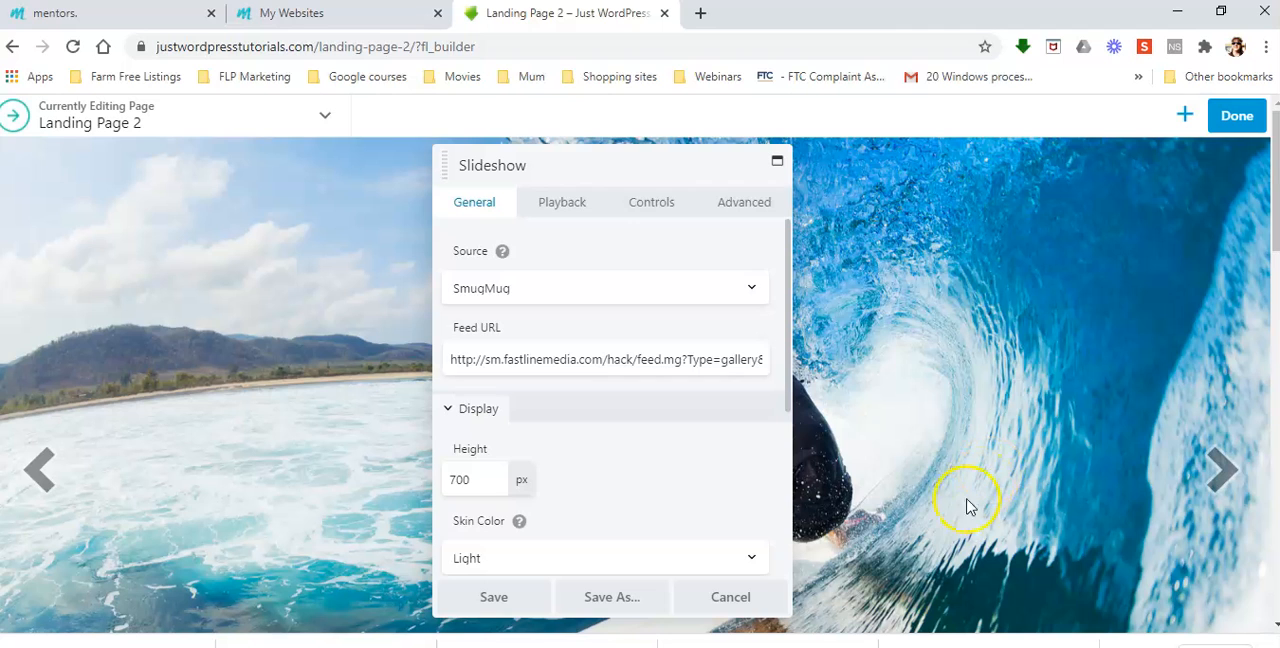
# Save the slideshow module and publish Landing Page 2
pyautogui.click(494, 598)
pyautogui.click(1234, 120)
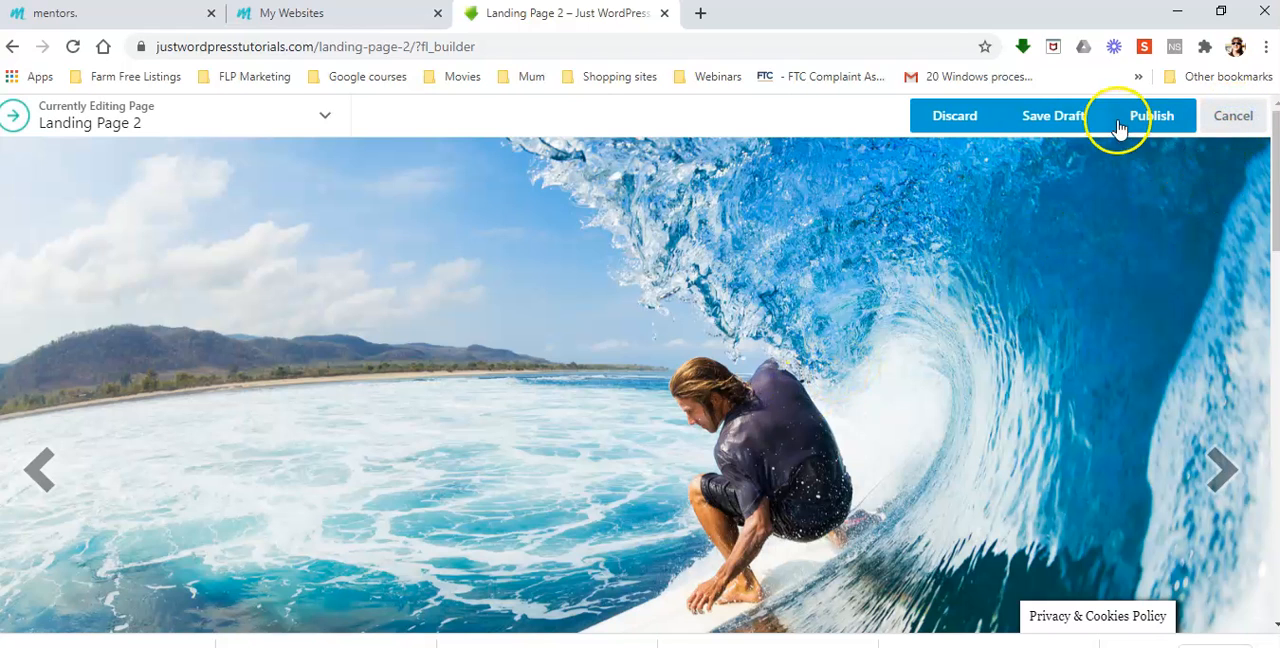
pyautogui.click(1120, 126)
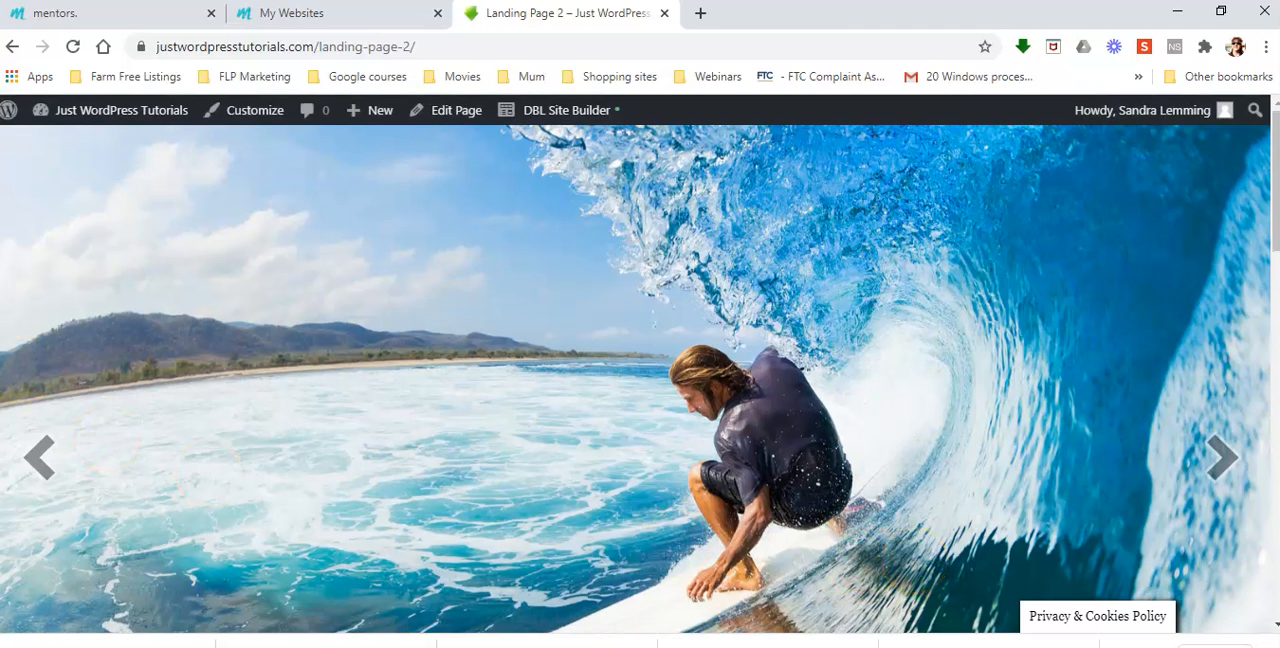
# Go to the site's WordPress dashboard, open the Media Library and look over the images already stored there
pyautogui.moveTo(109, 112)
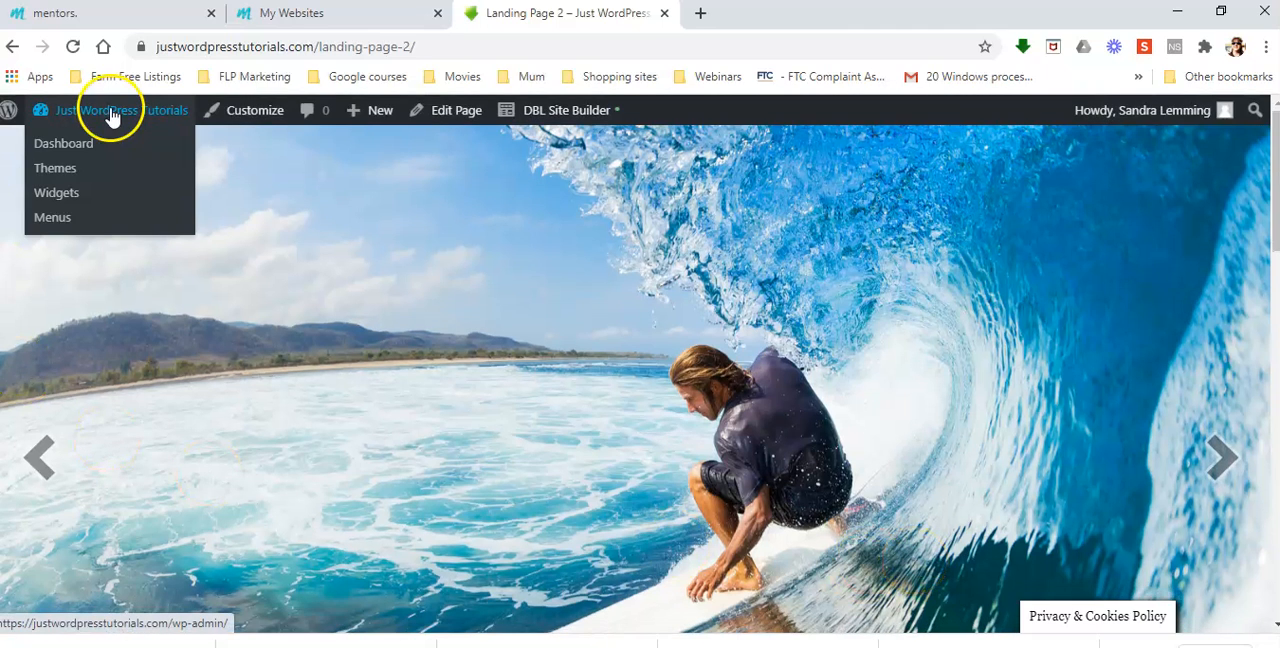
pyautogui.click(60, 145)
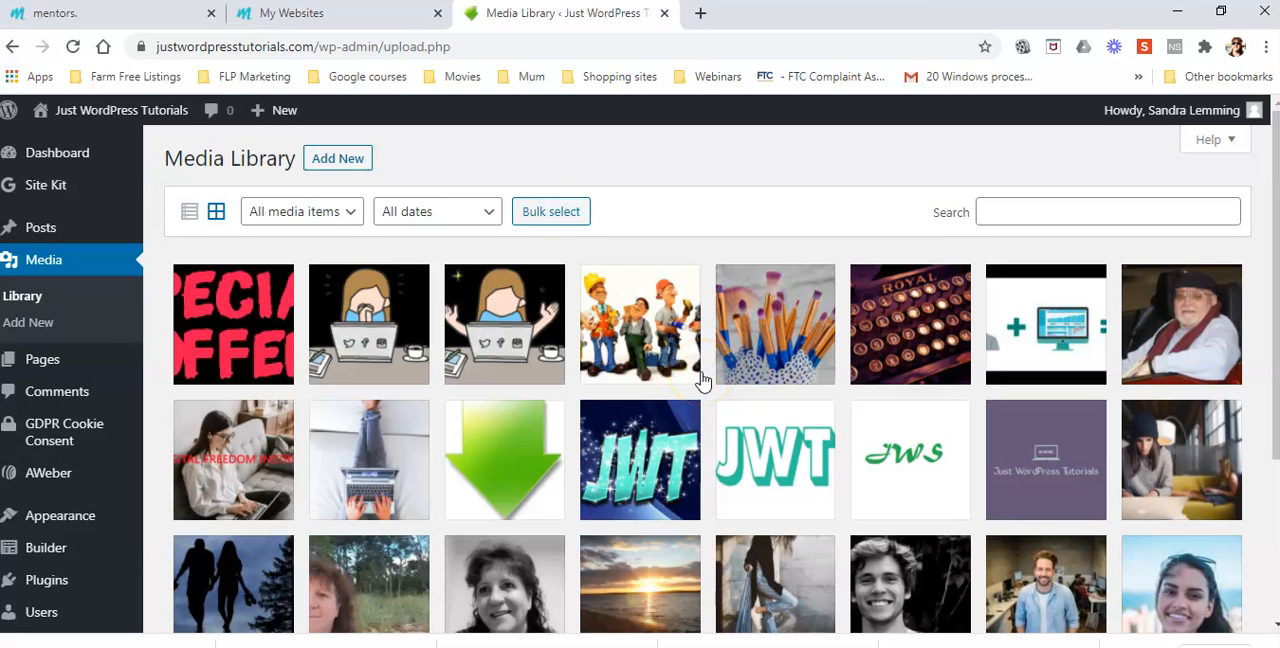
pyautogui.scroll(-3, 898, 395)
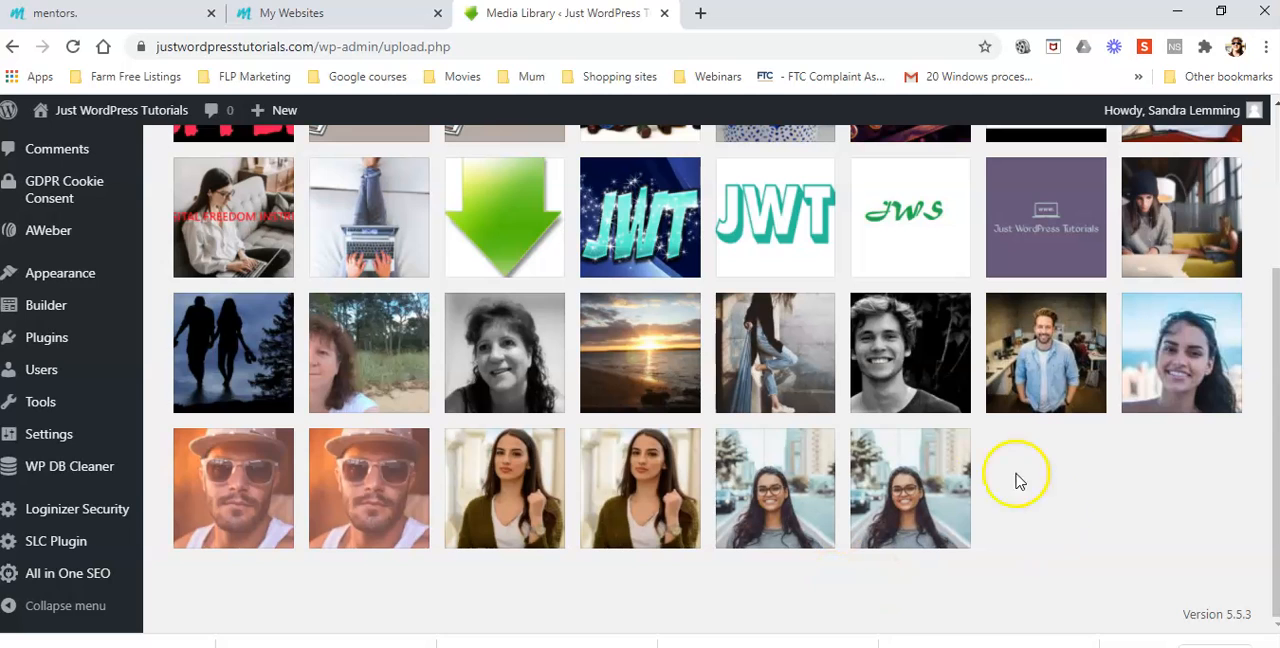
pyautogui.scroll(3, 1034, 514)
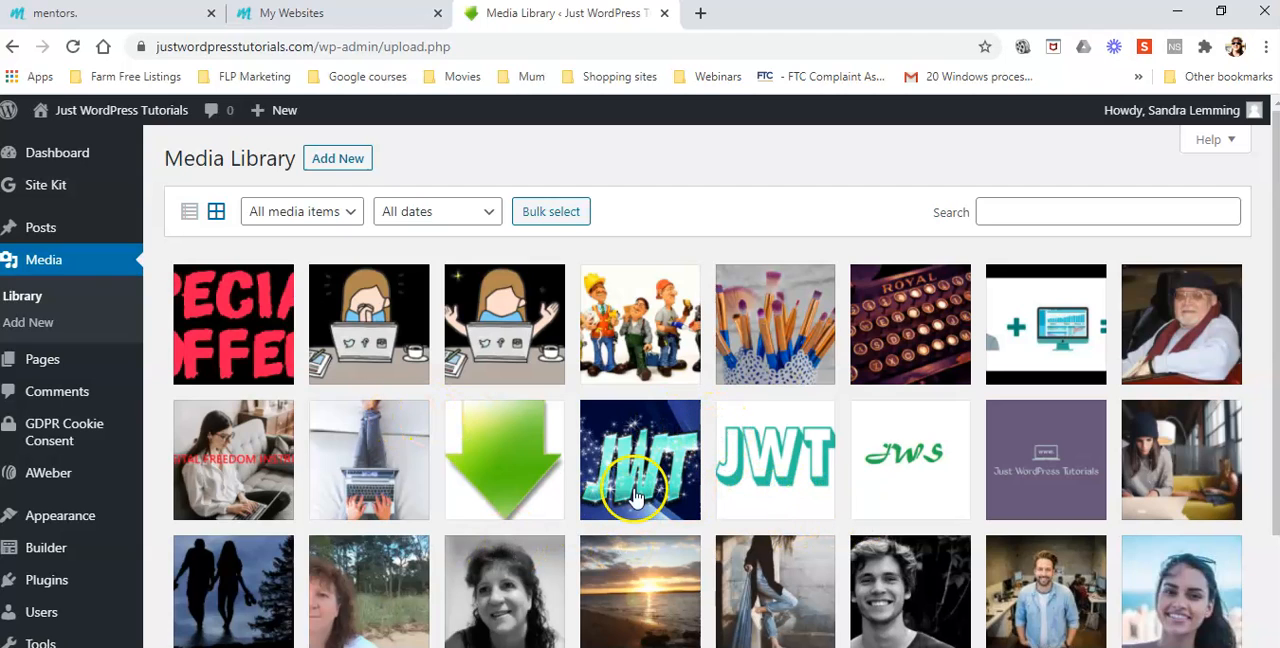
pyautogui.click(337, 158)
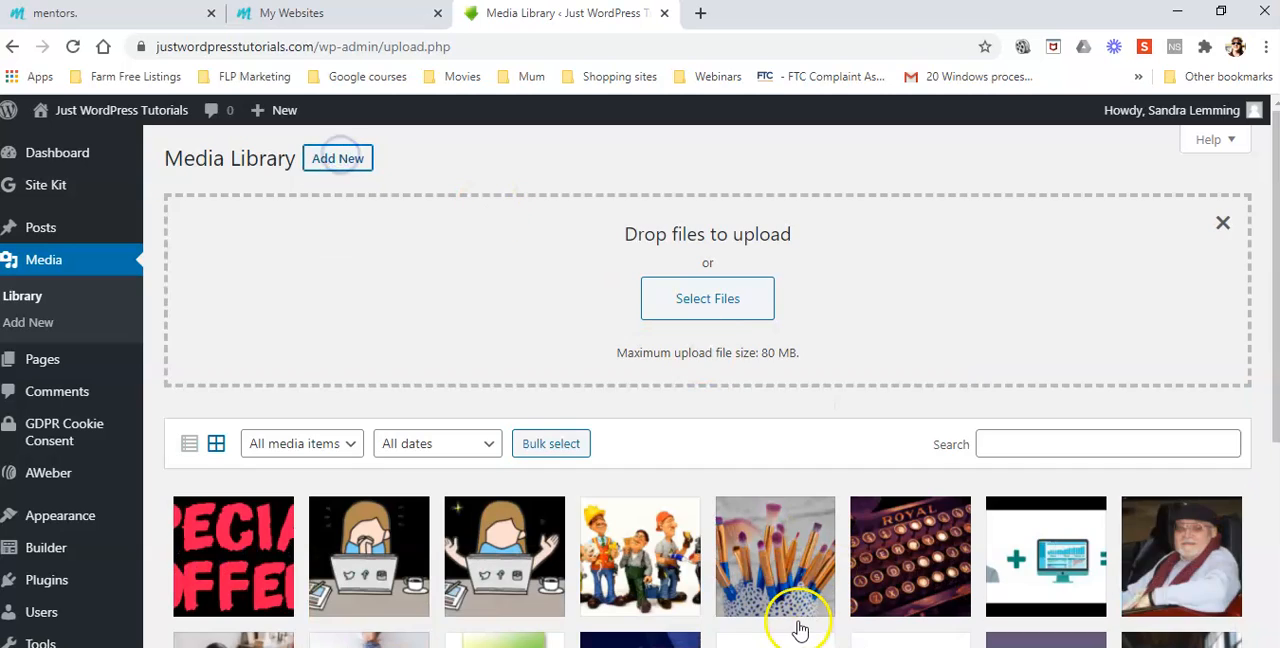
pyautogui.click(714, 297)
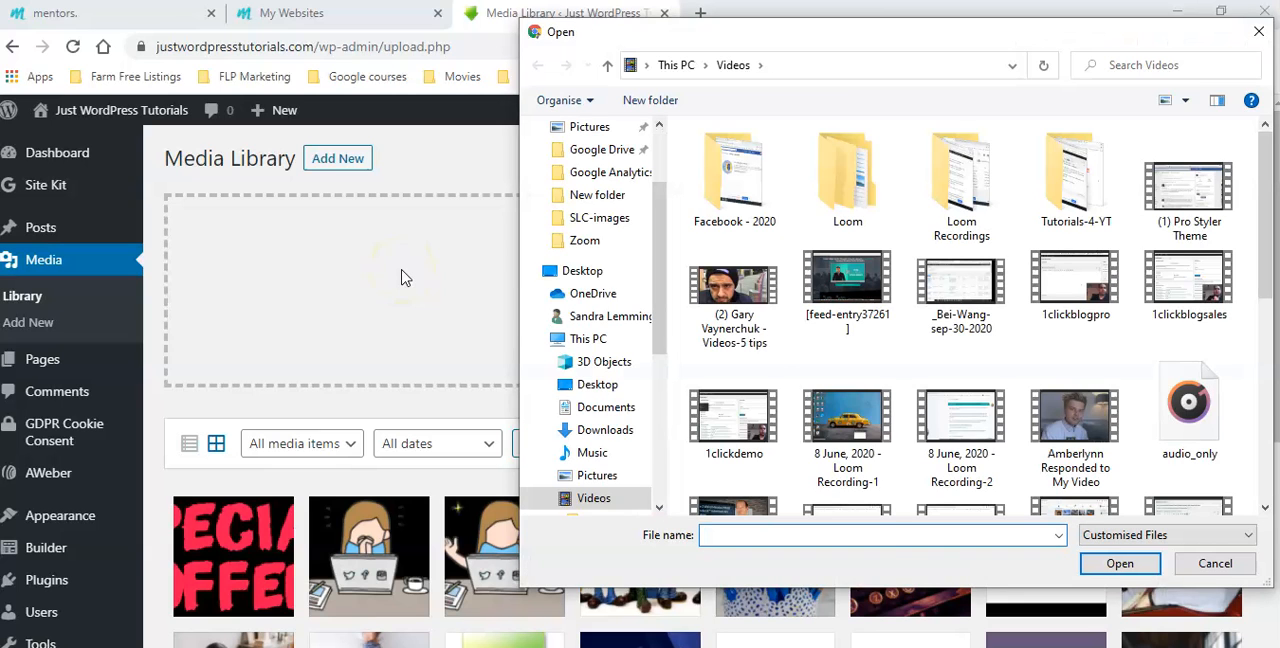
pyautogui.click(595, 200)
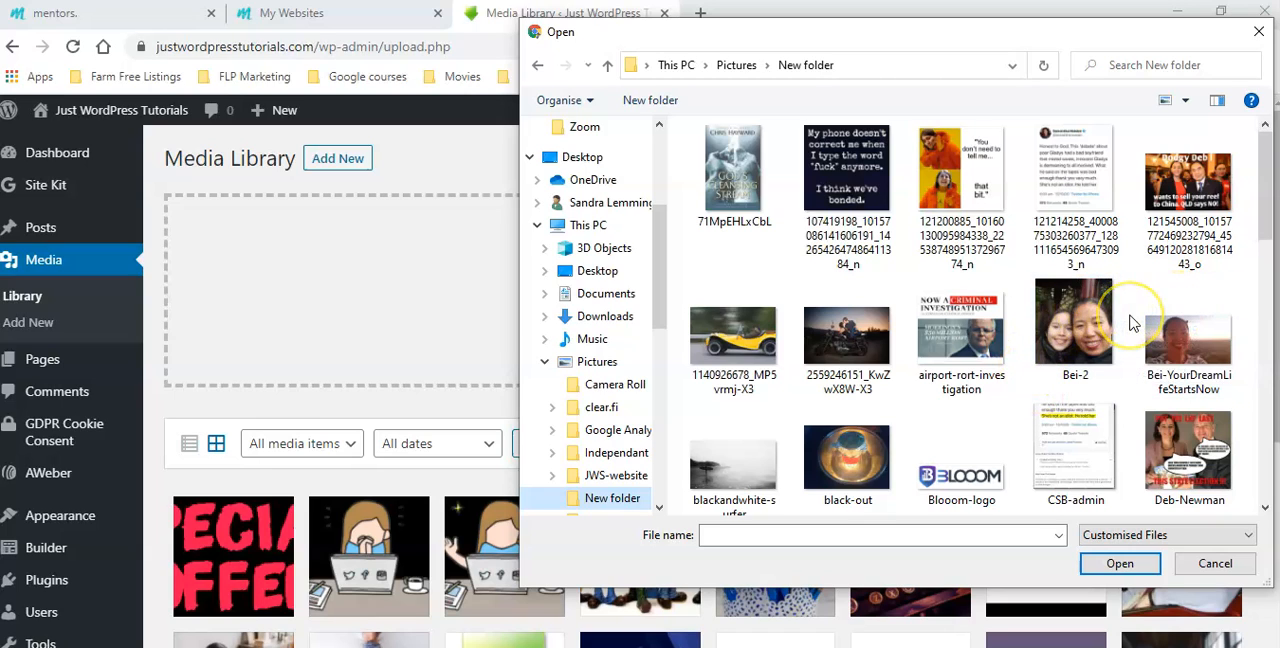
pyautogui.click(735, 335)
pyautogui.click(1120, 563)
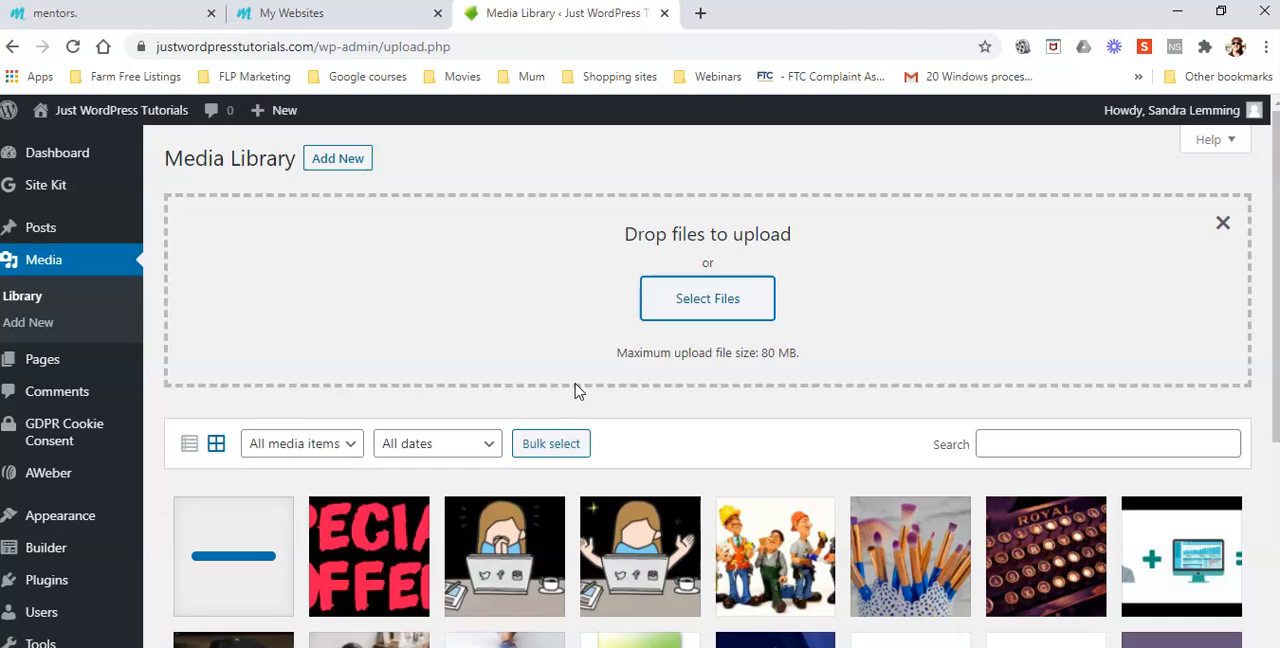
pyautogui.click(710, 295)
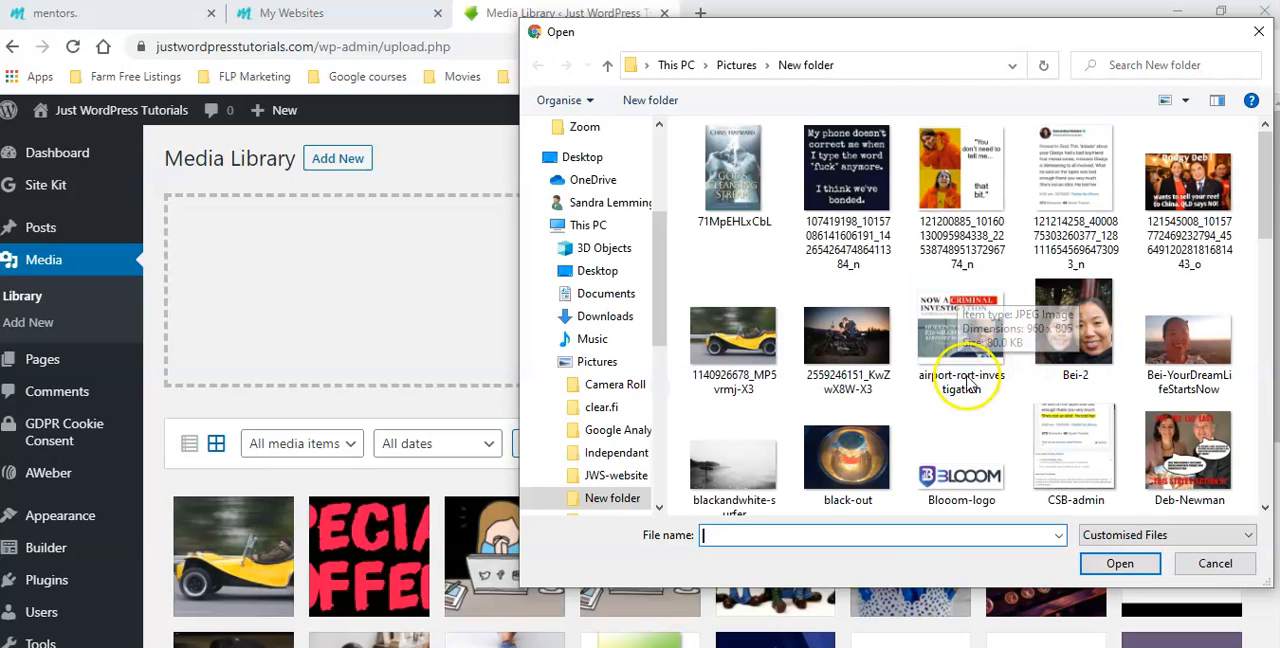
pyautogui.click(843, 341)
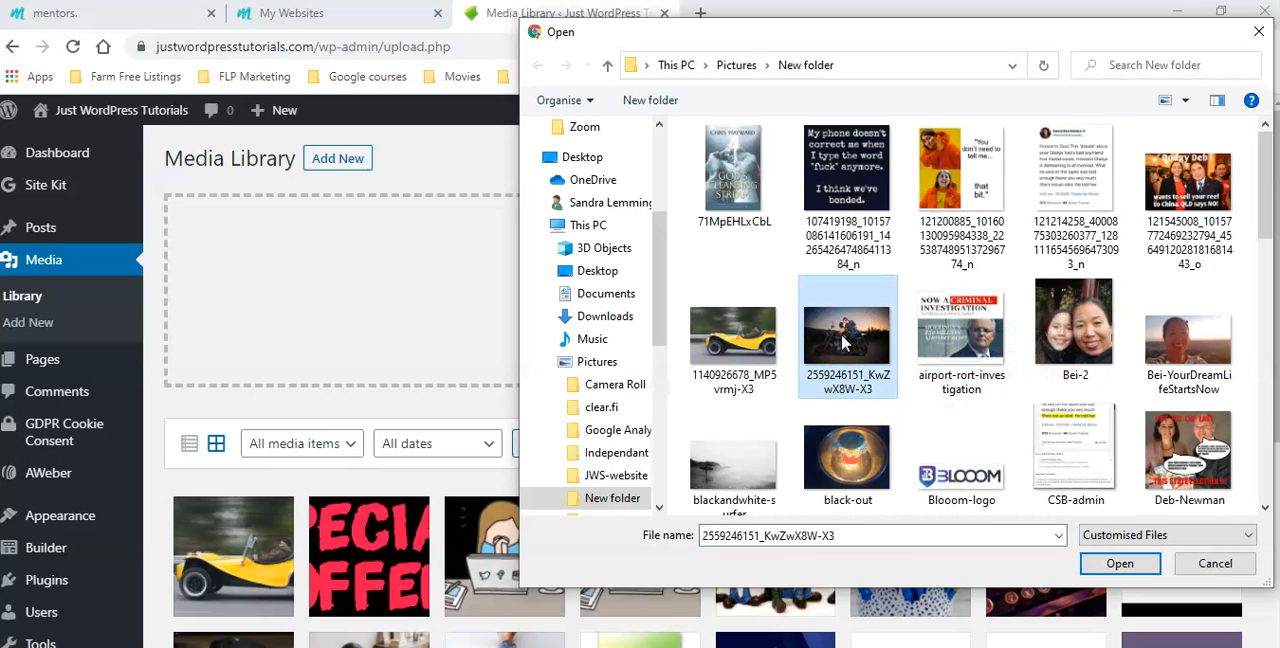
pyautogui.click(1118, 566)
pyautogui.click(725, 303)
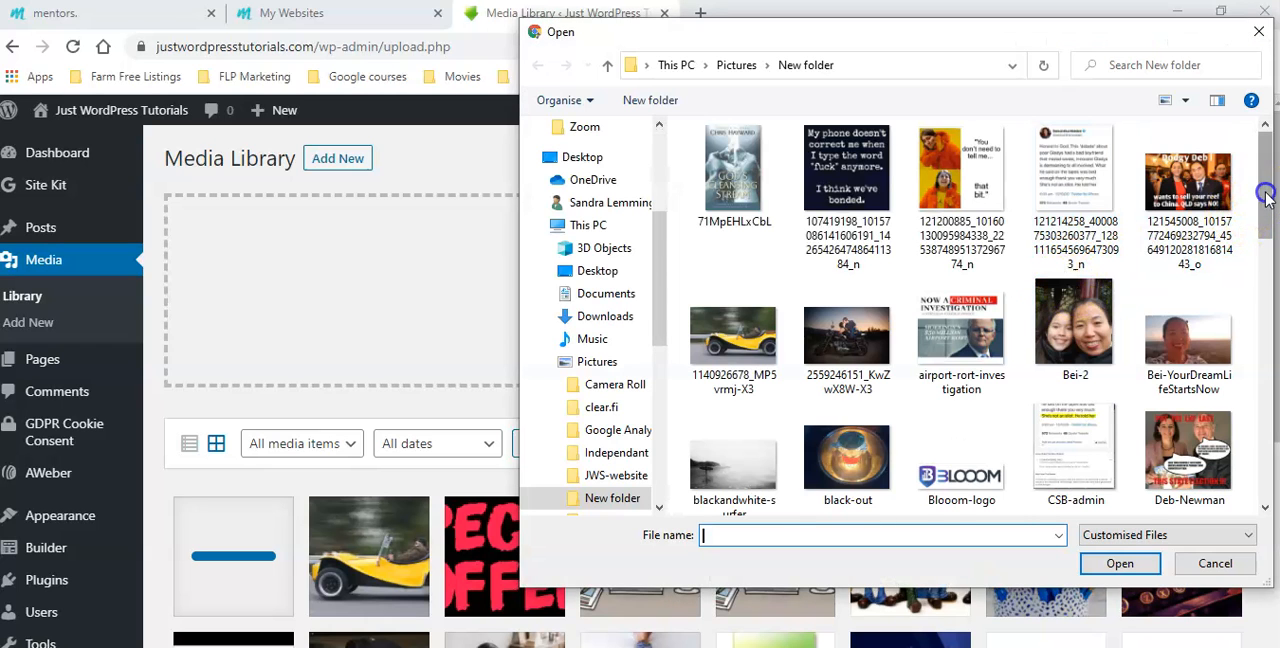
pyautogui.moveTo(1268, 198); pyautogui.dragTo(1266, 306)
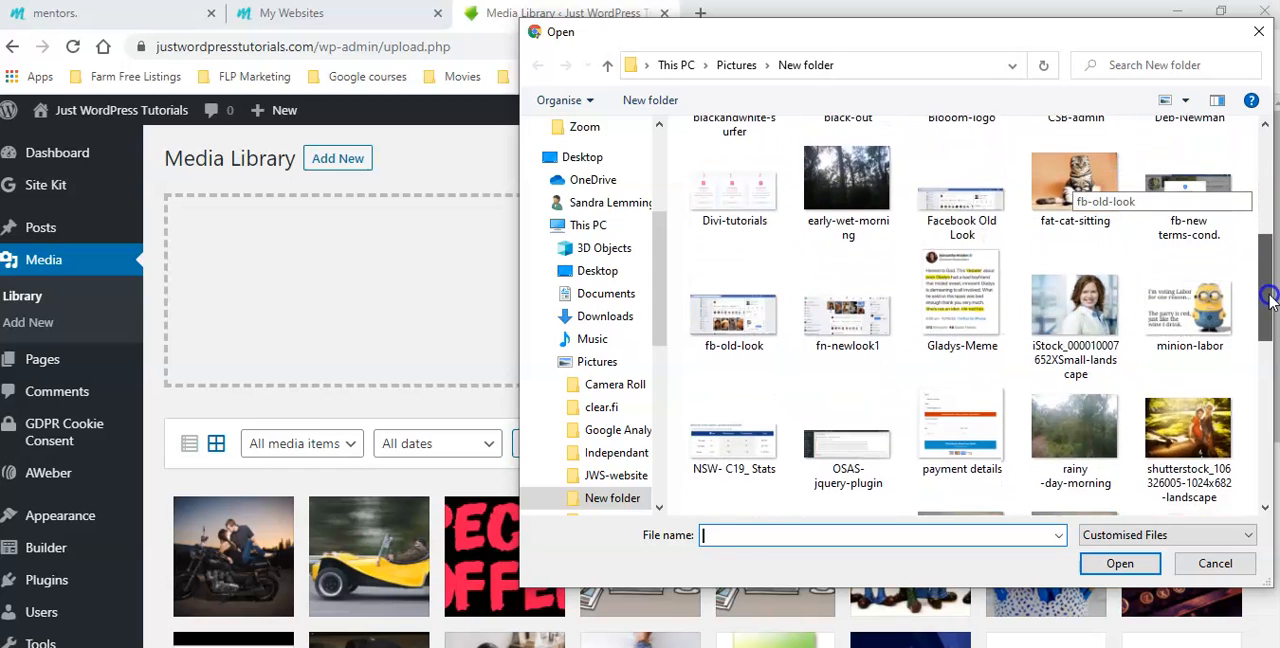
pyautogui.click(1080, 295)
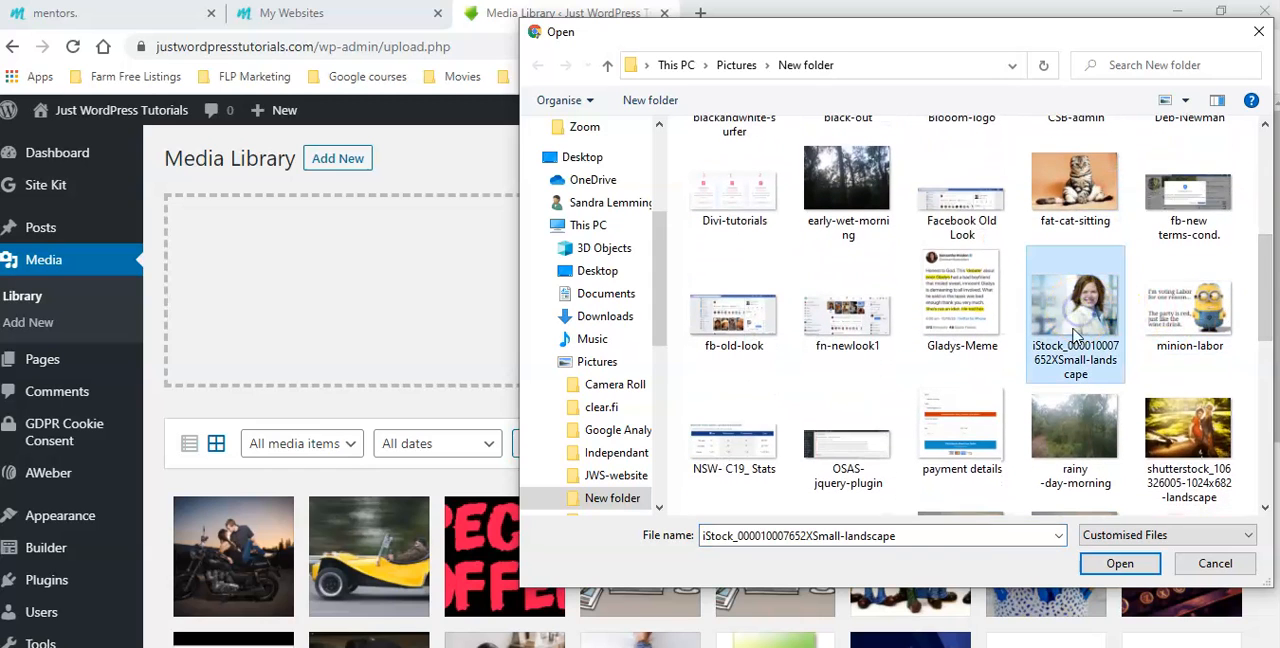
pyautogui.click(1118, 565)
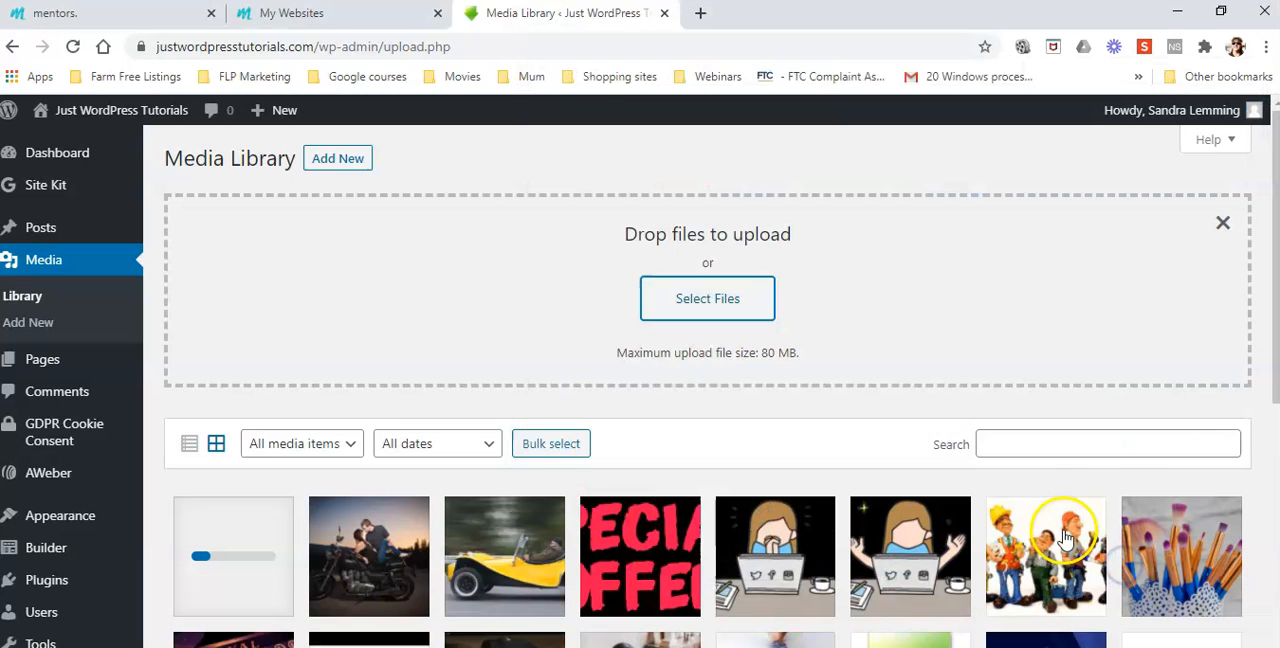
pyautogui.click(726, 298)
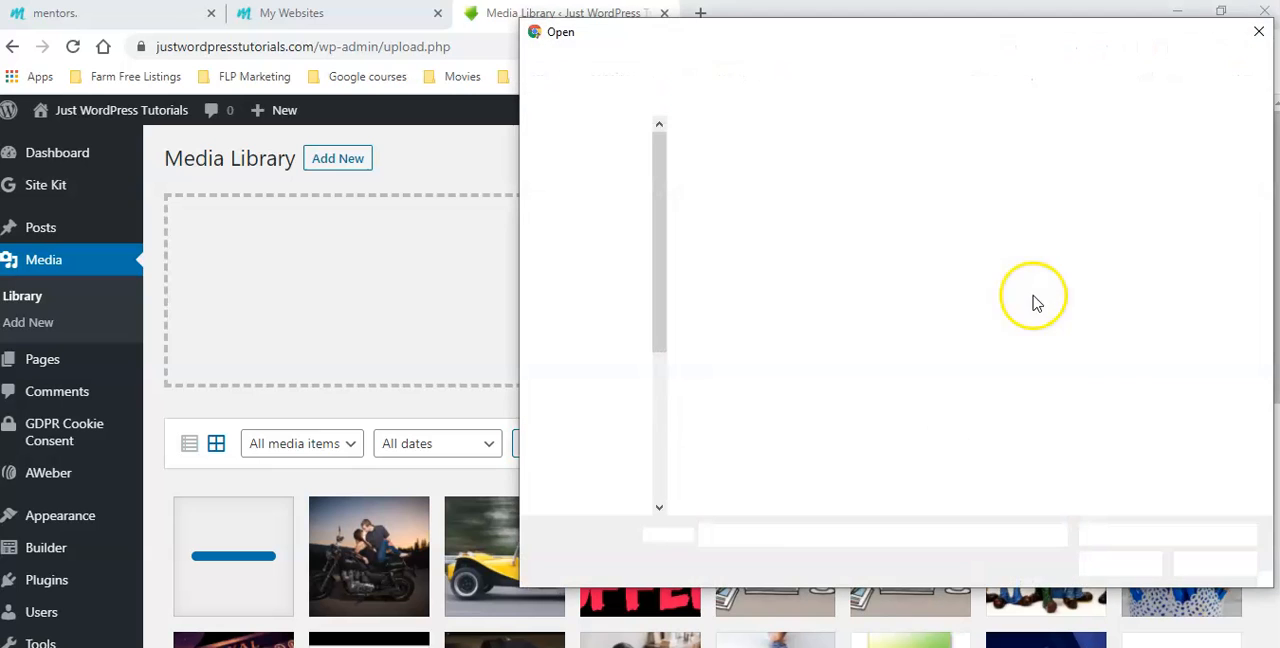
pyautogui.moveTo(1270, 188); pyautogui.dragTo(1274, 345)
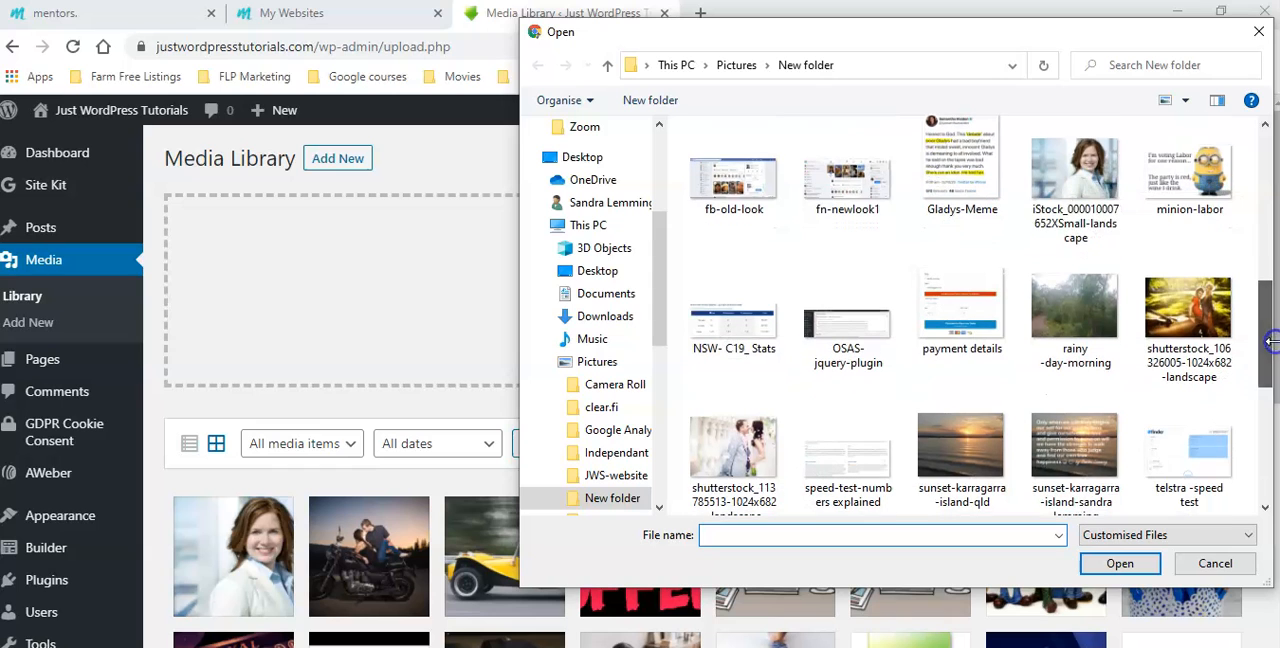
pyautogui.click(1195, 307)
pyautogui.click(1115, 564)
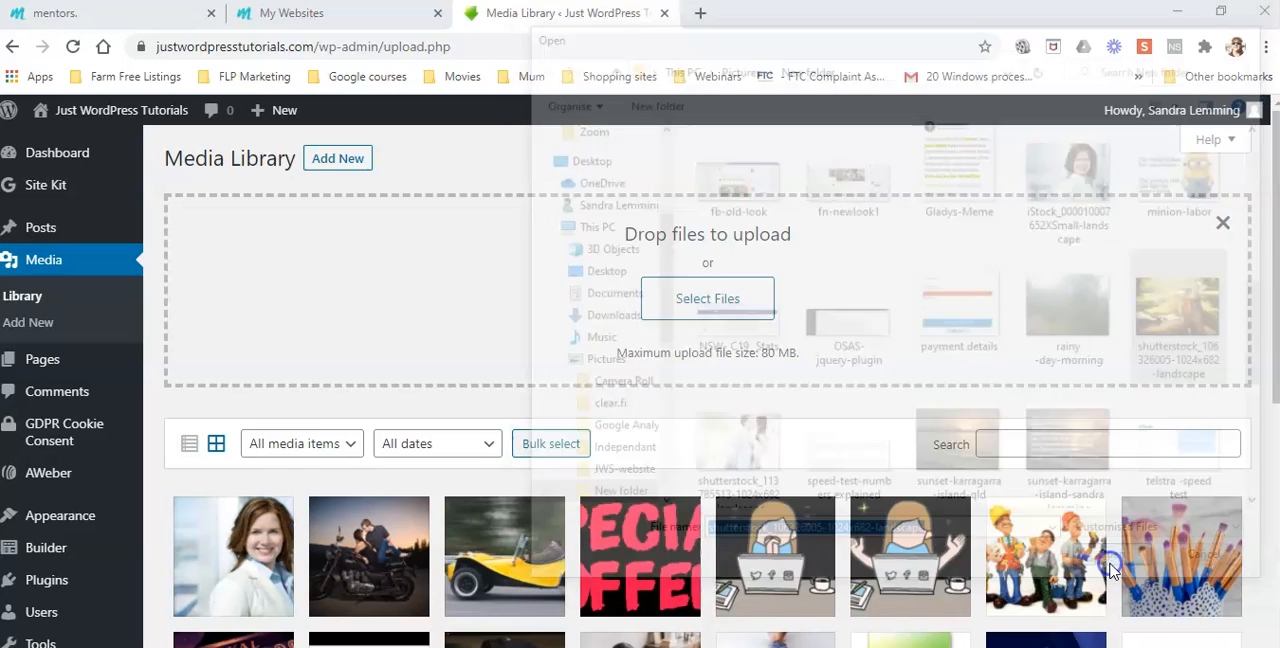
pyautogui.click(728, 298)
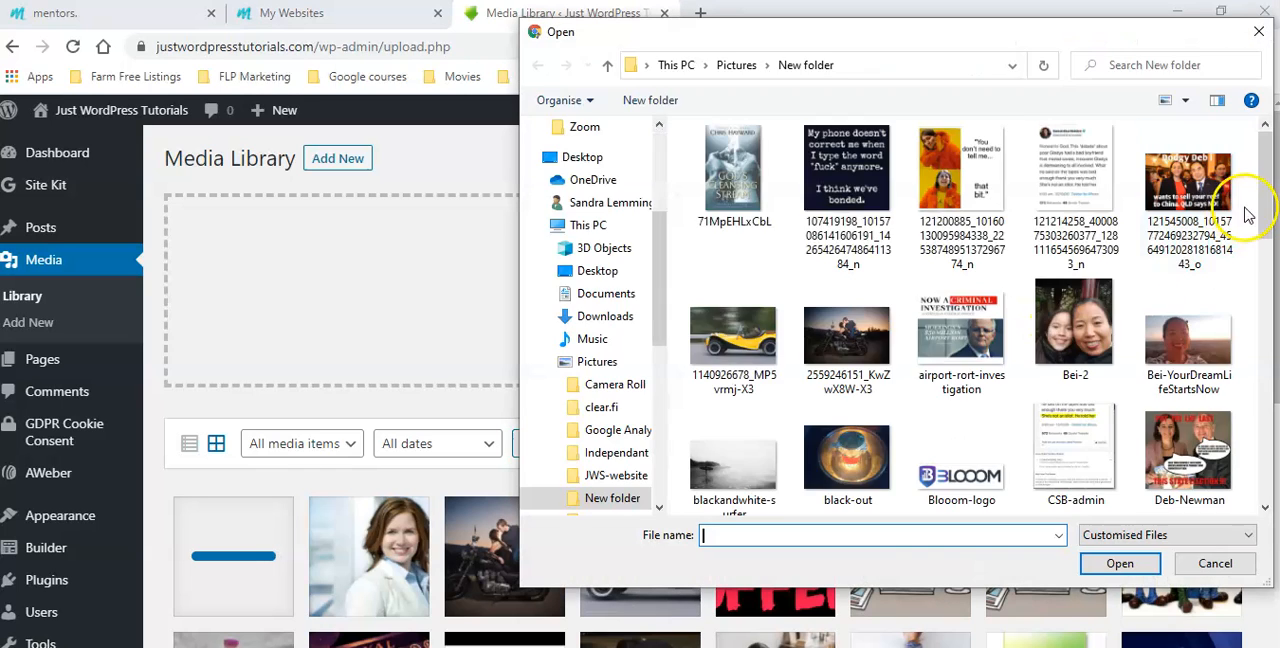
pyautogui.moveTo(1265, 200); pyautogui.dragTo(1260, 360)
pyautogui.click(741, 425)
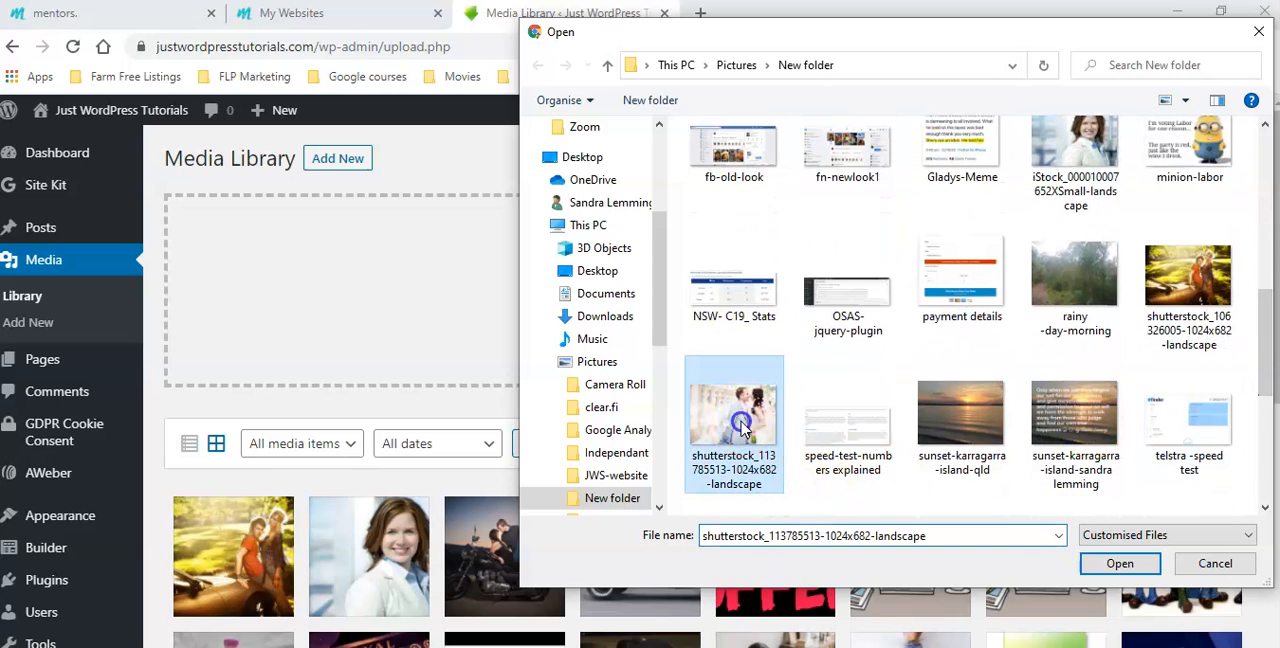
pyautogui.click(1120, 563)
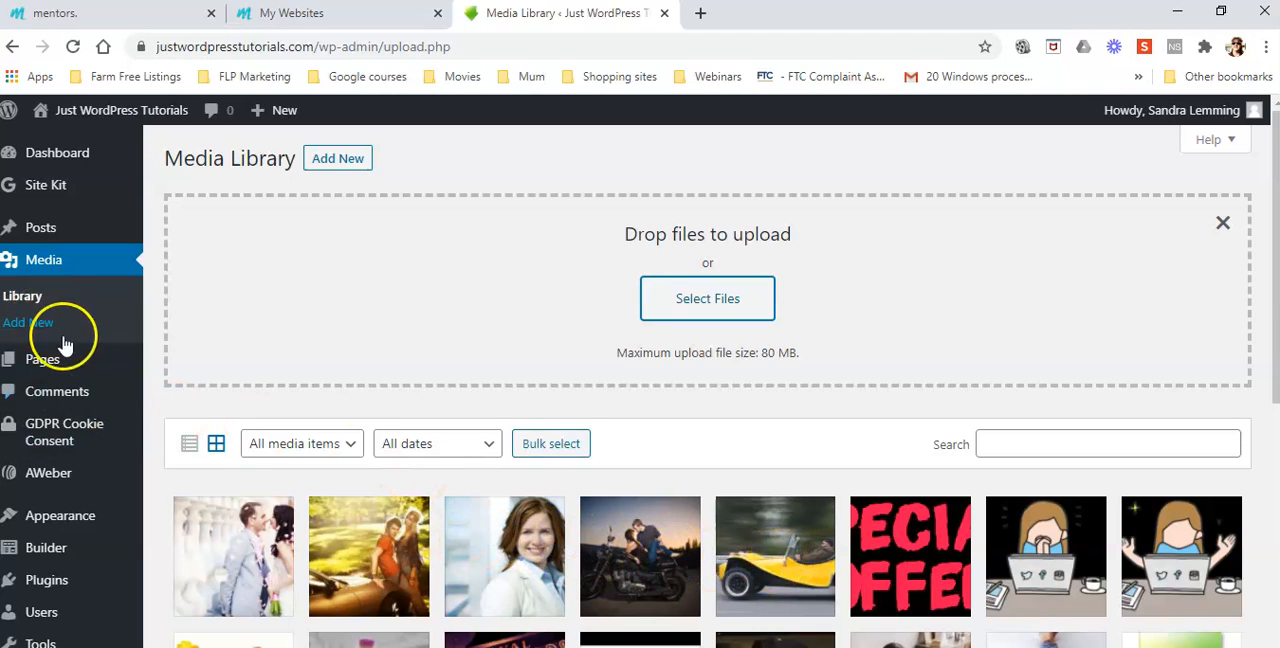
# Go to the site's list of all pages and view Landing Page 1
pyautogui.scroll(-3, 70, 360)
pyautogui.moveTo(82, 383)
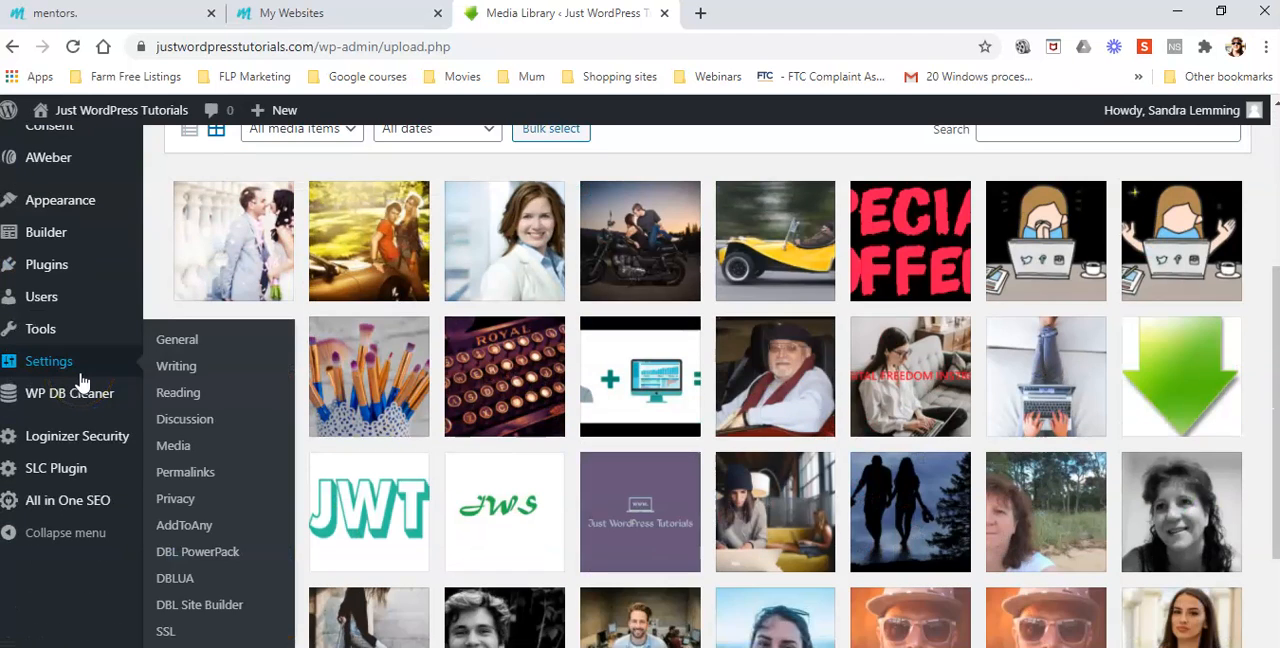
pyautogui.scroll(2, 82, 383)
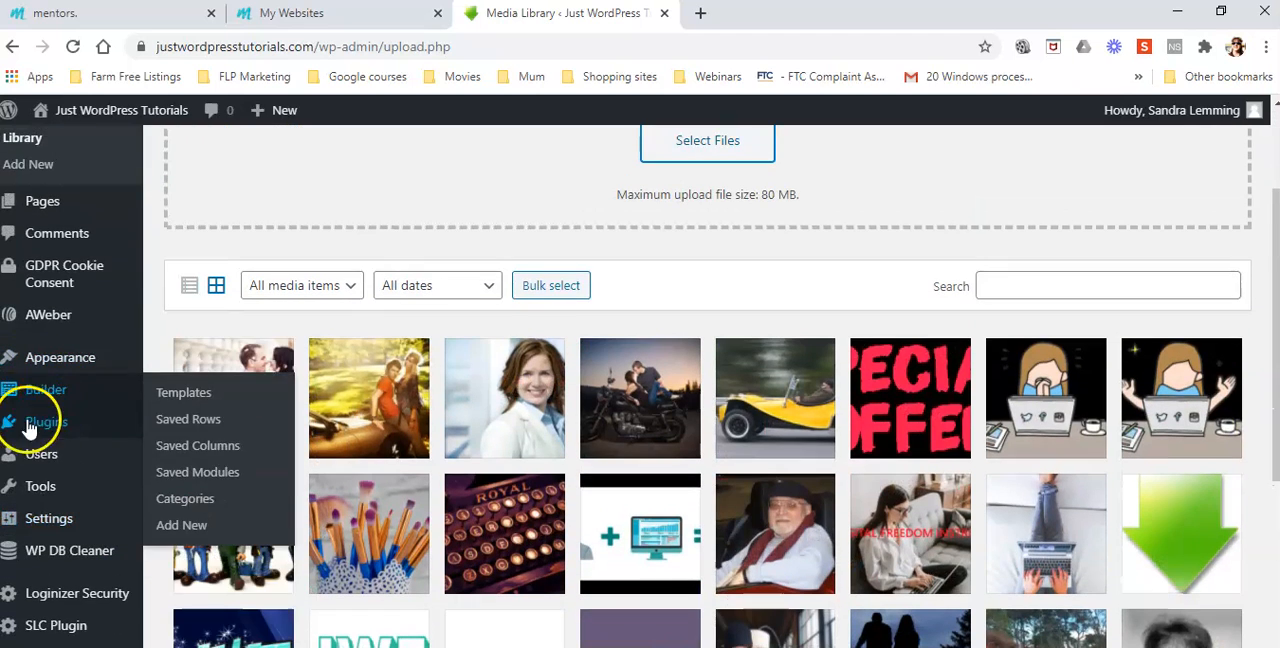
pyautogui.moveTo(45, 200)
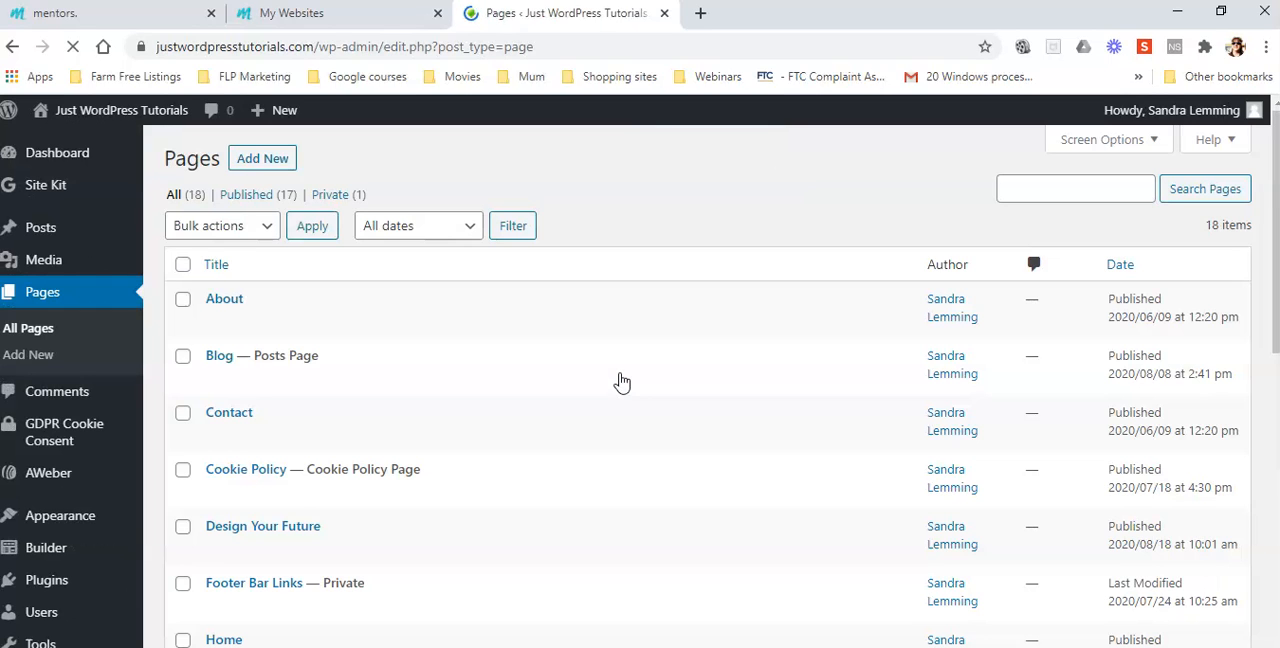
pyautogui.scroll(-2, 593, 424)
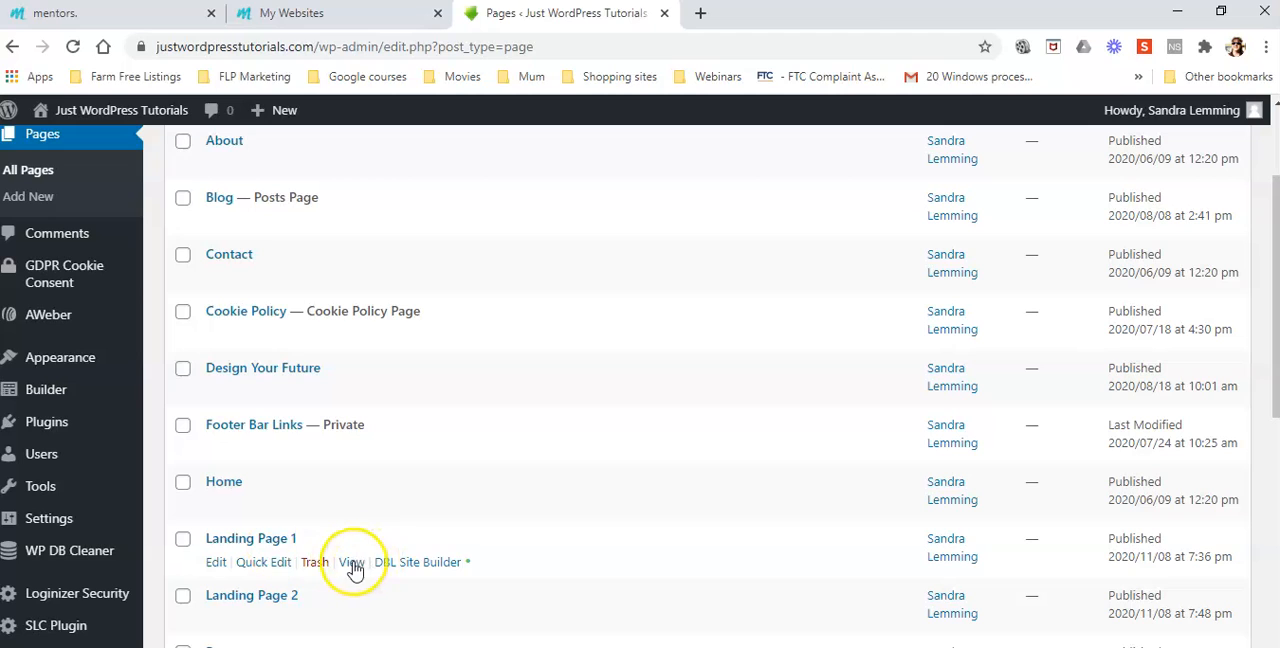
pyautogui.click(352, 566)
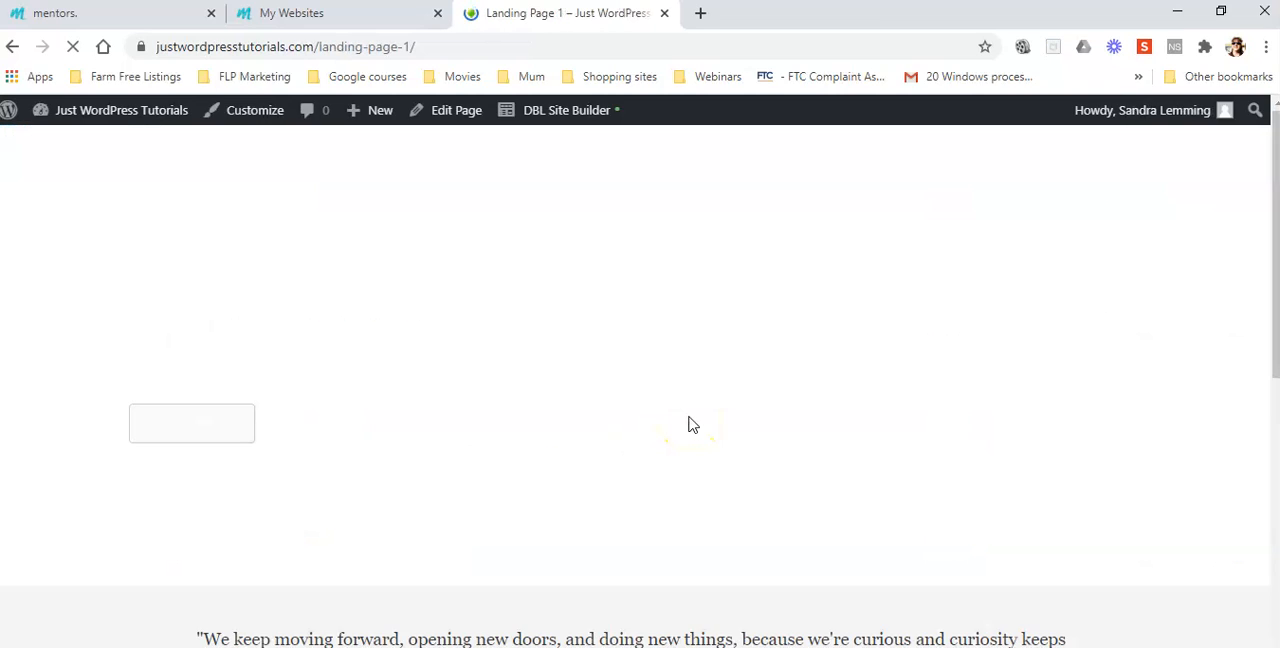
# Save the flower image above We Can Help to the Pictures folder as a JPEG named flowers
pyautogui.scroll(-5, 688, 424)
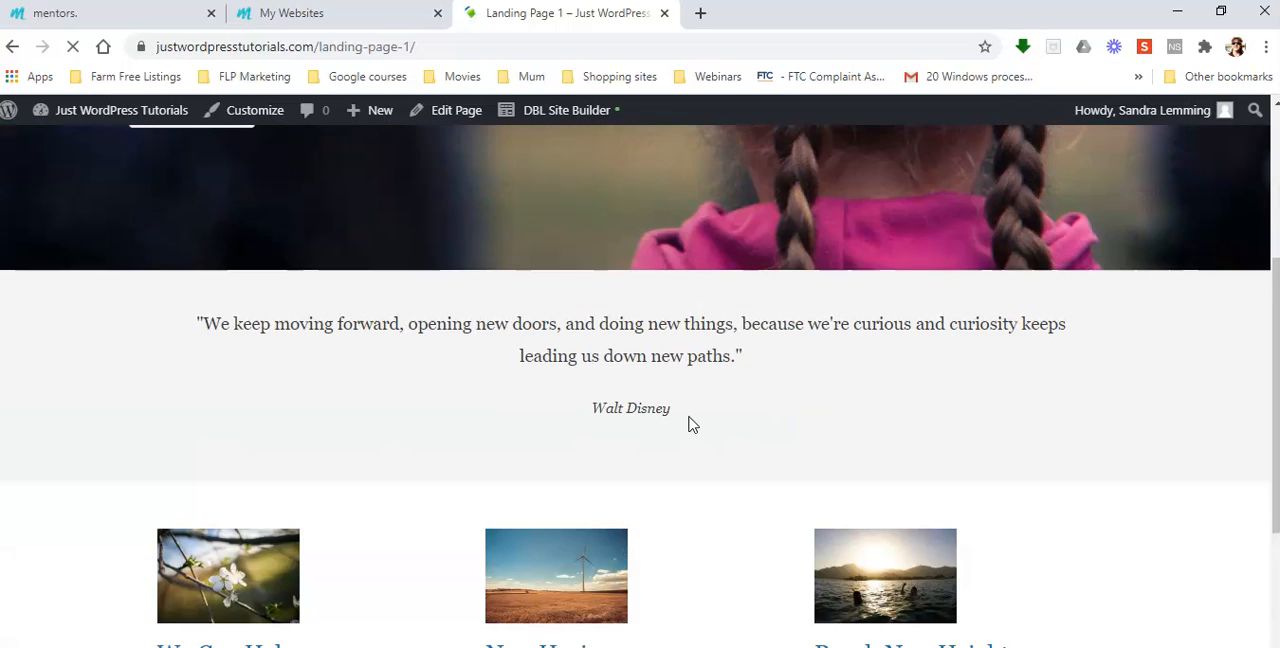
pyautogui.rightClick(243, 420)
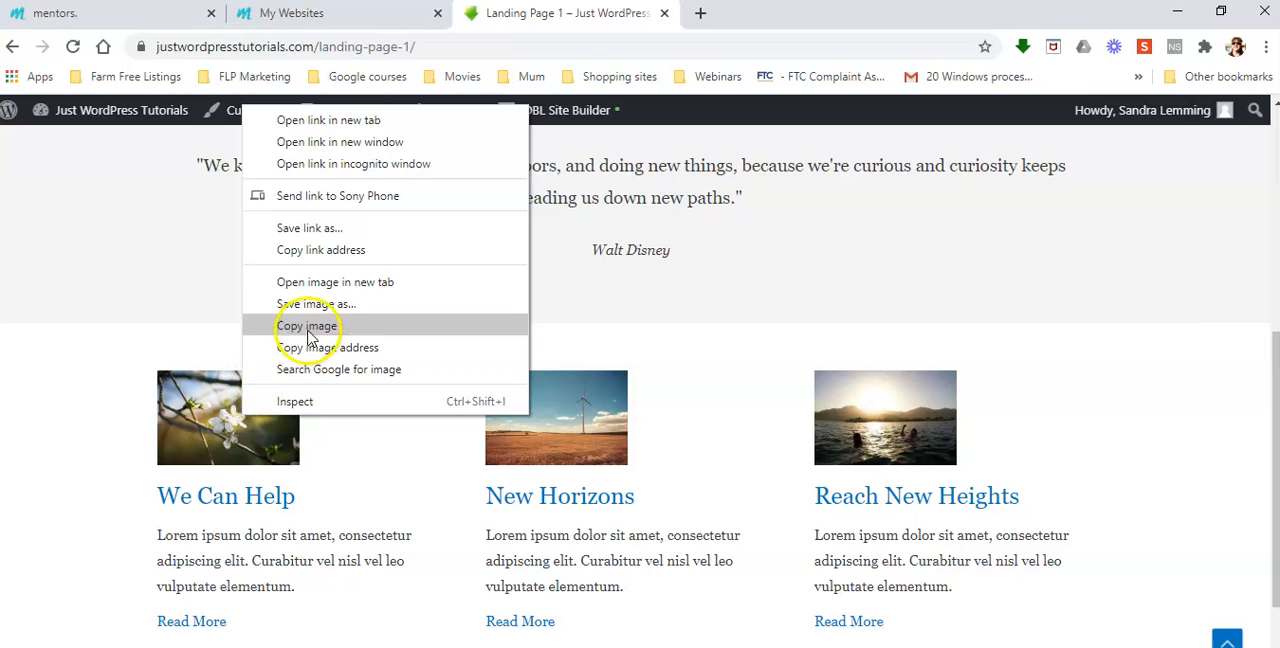
pyautogui.click(336, 313)
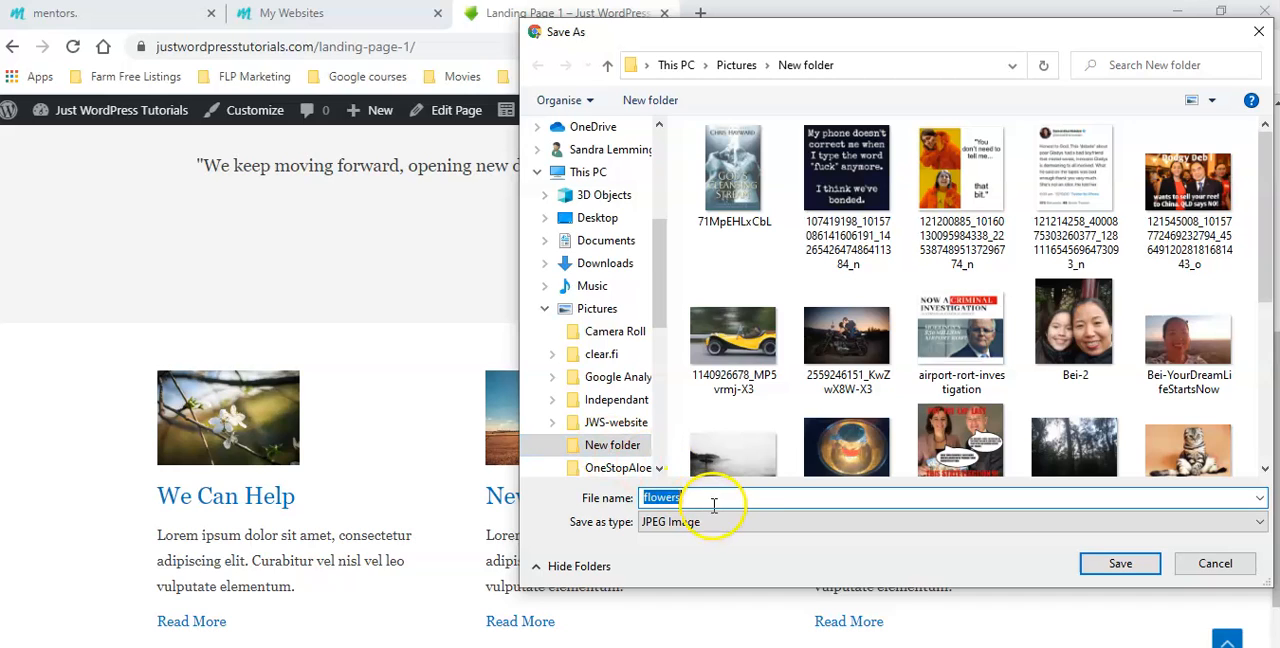
pyautogui.click(590, 309)
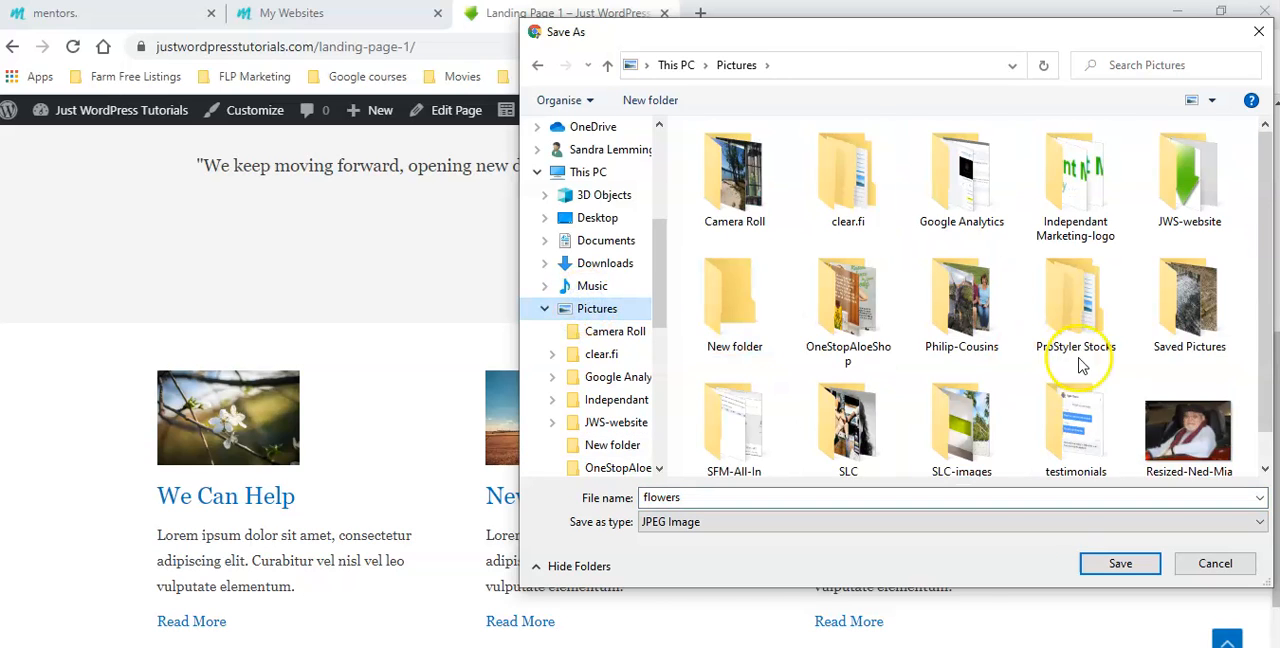
pyautogui.scroll(-1, 1078, 365)
pyautogui.click(1112, 564)
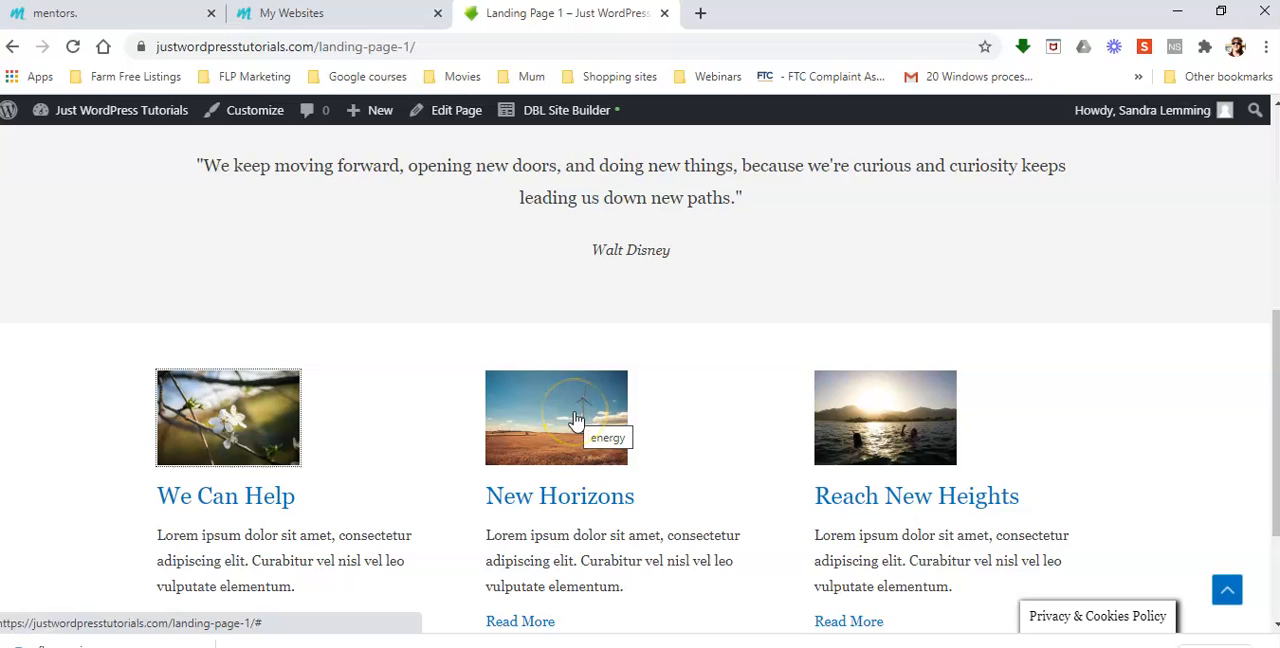
# Save the wind turbine image above New Horizons to the Pictures folder
pyautogui.rightClick(576, 418)
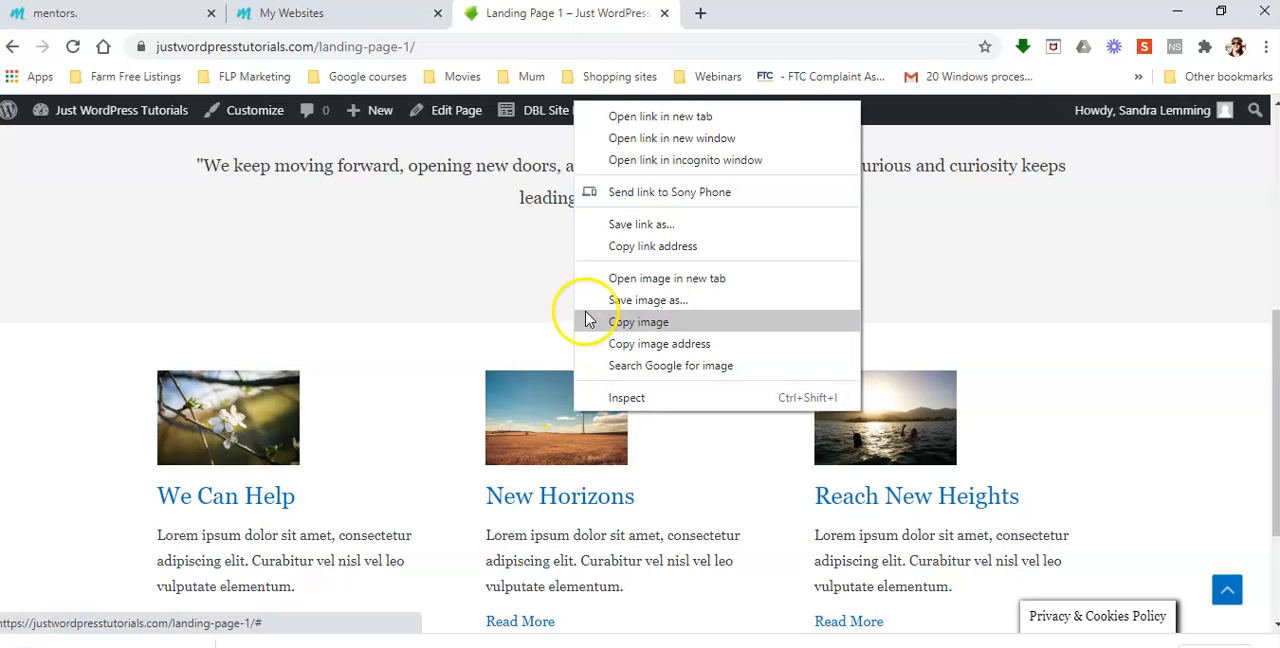
pyautogui.click(660, 300)
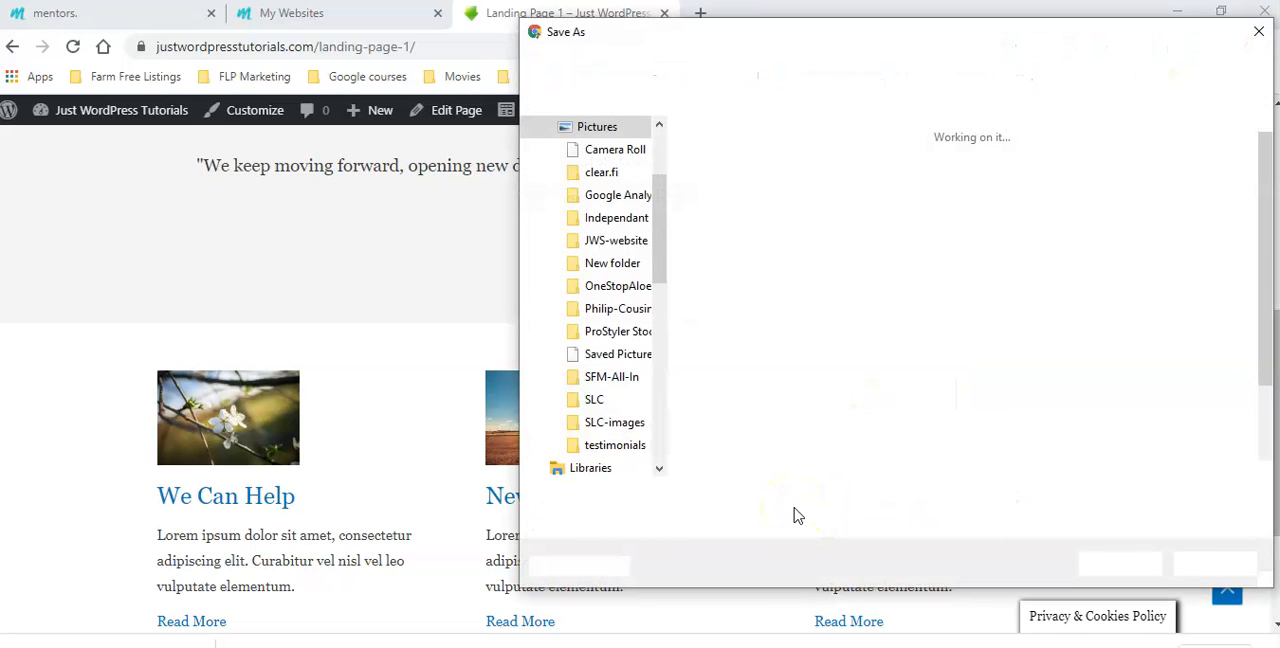
pyautogui.click(1113, 562)
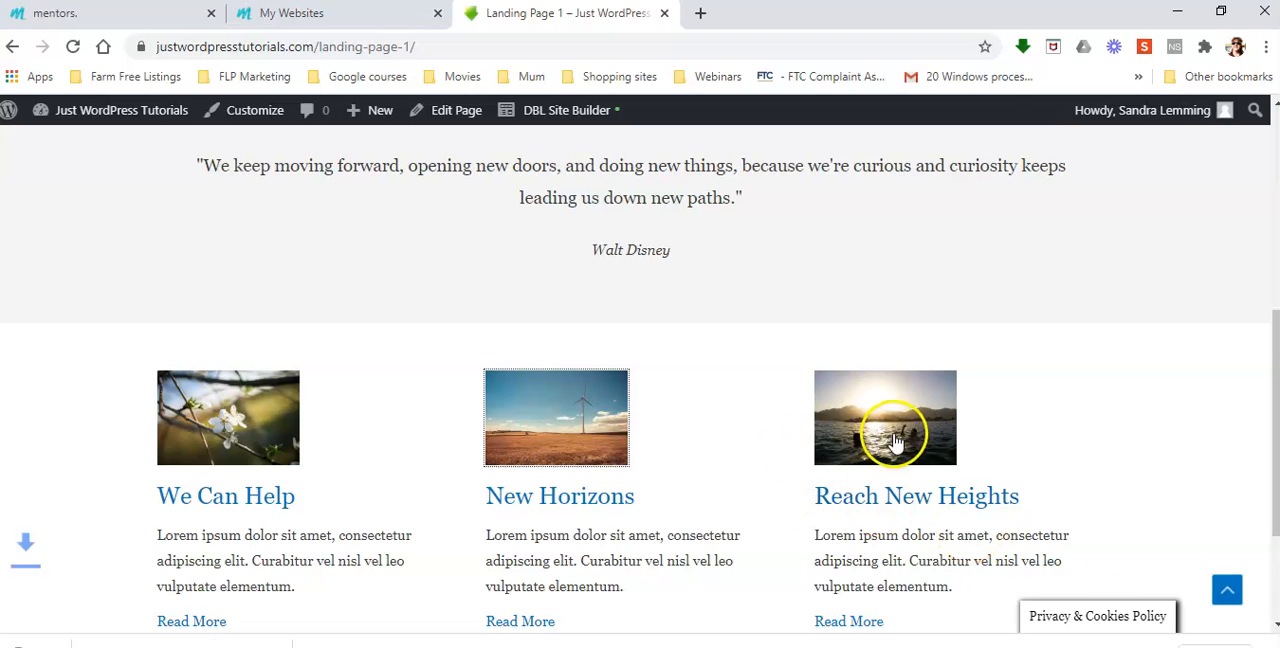
# Save the sunset swimmers image above Reach New Heights to the Pictures folder
pyautogui.rightClick(894, 424)
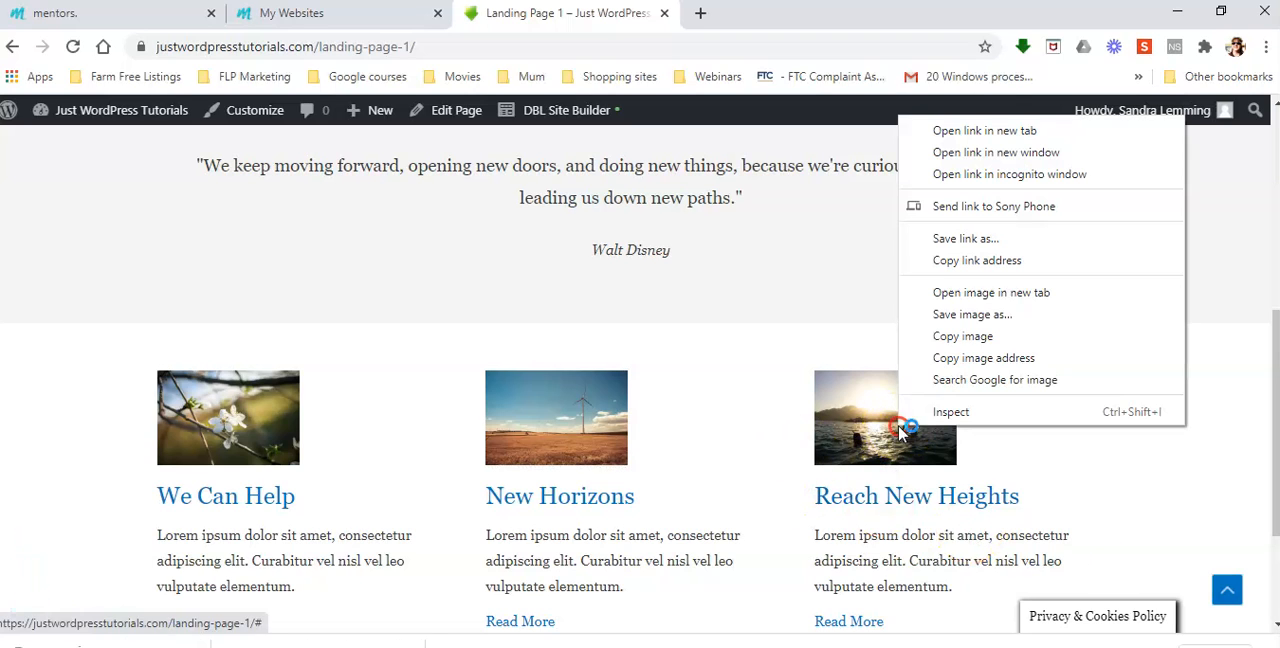
pyautogui.click(997, 317)
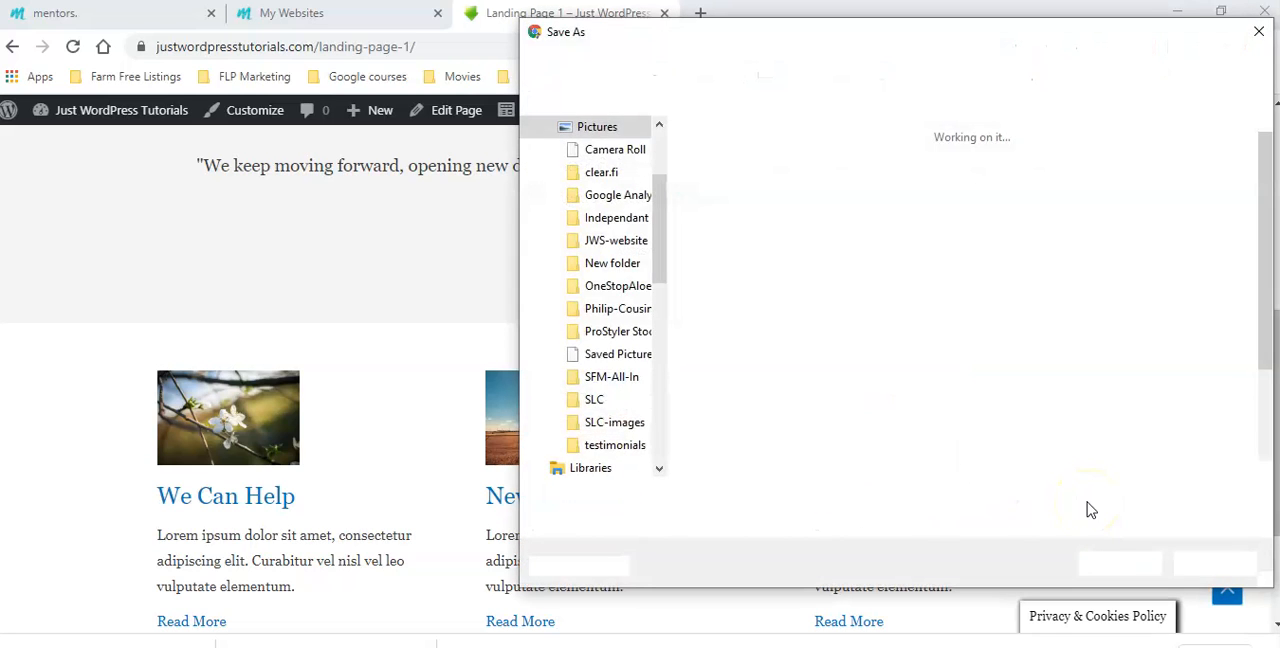
pyautogui.click(1120, 564)
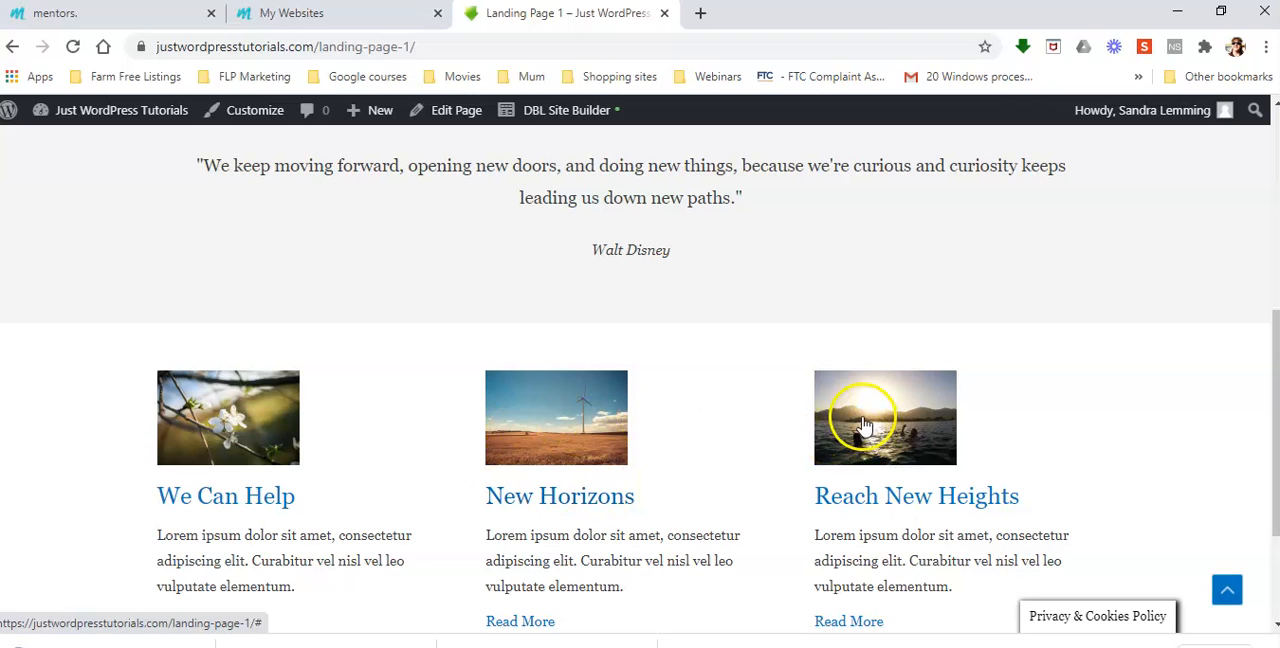
# Open the We Can Help flower image's copied address in a new tab to check where it is hosted, and close that tab
pyautogui.rightClick(227, 412)
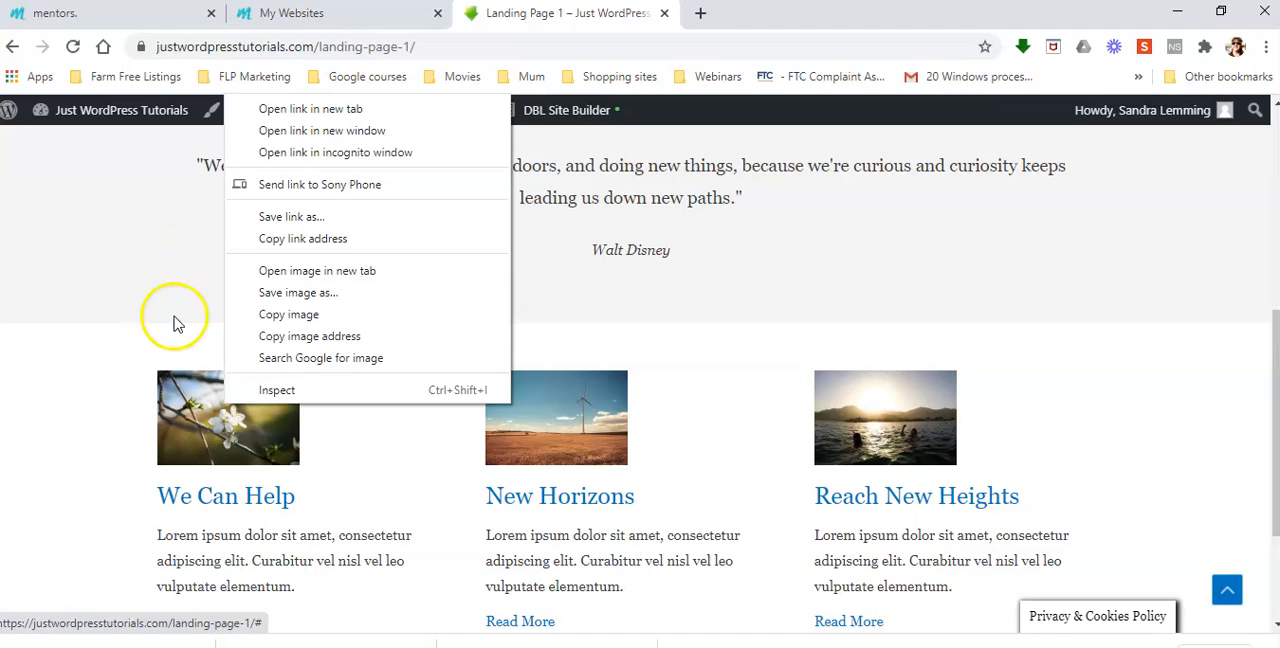
pyautogui.click(349, 345)
pyautogui.click(702, 14)
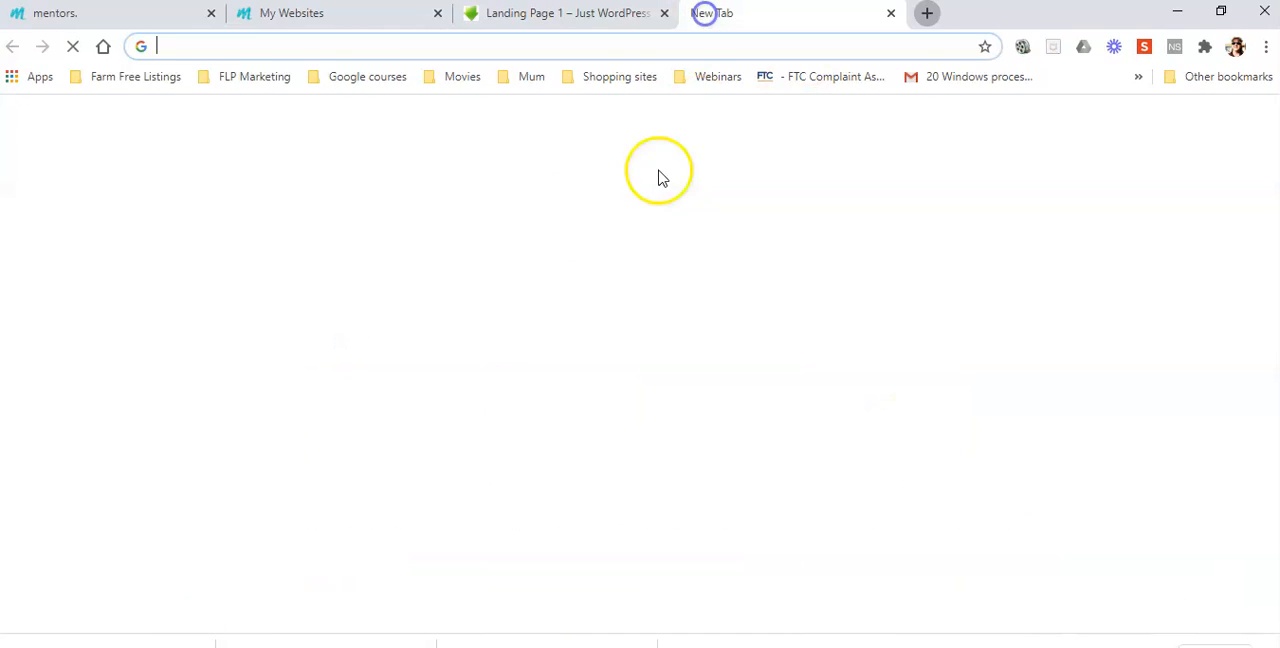
pyautogui.rightClick(198, 45)
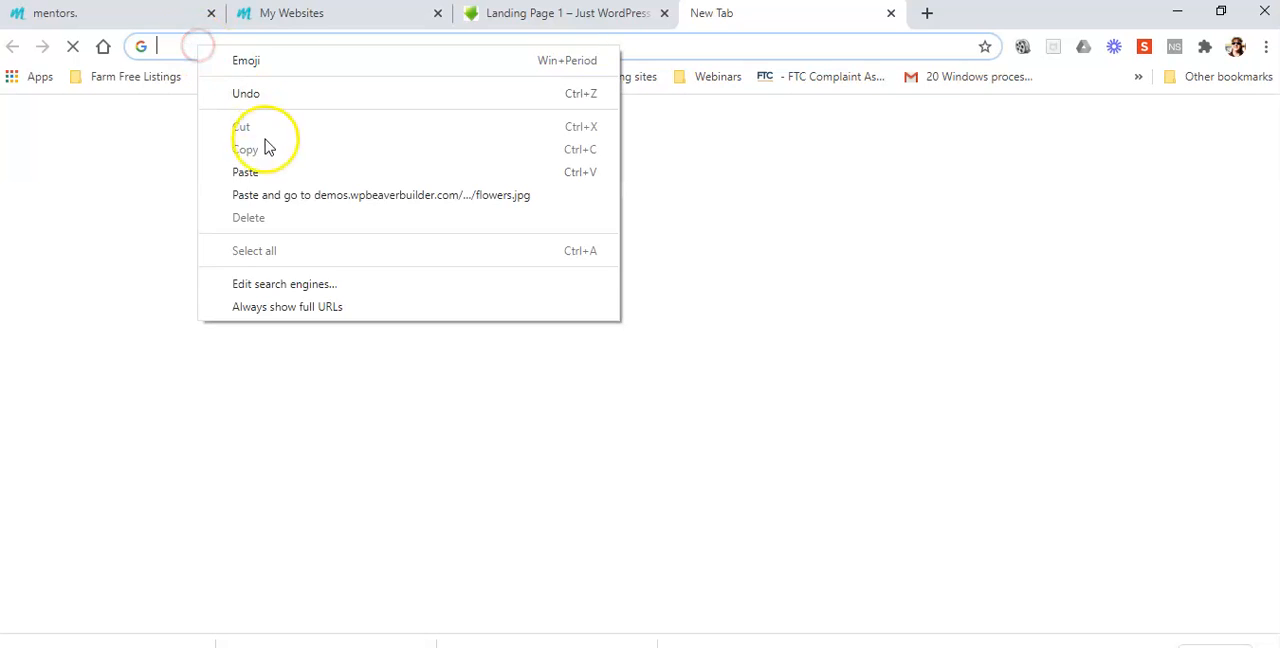
pyautogui.click(249, 171)
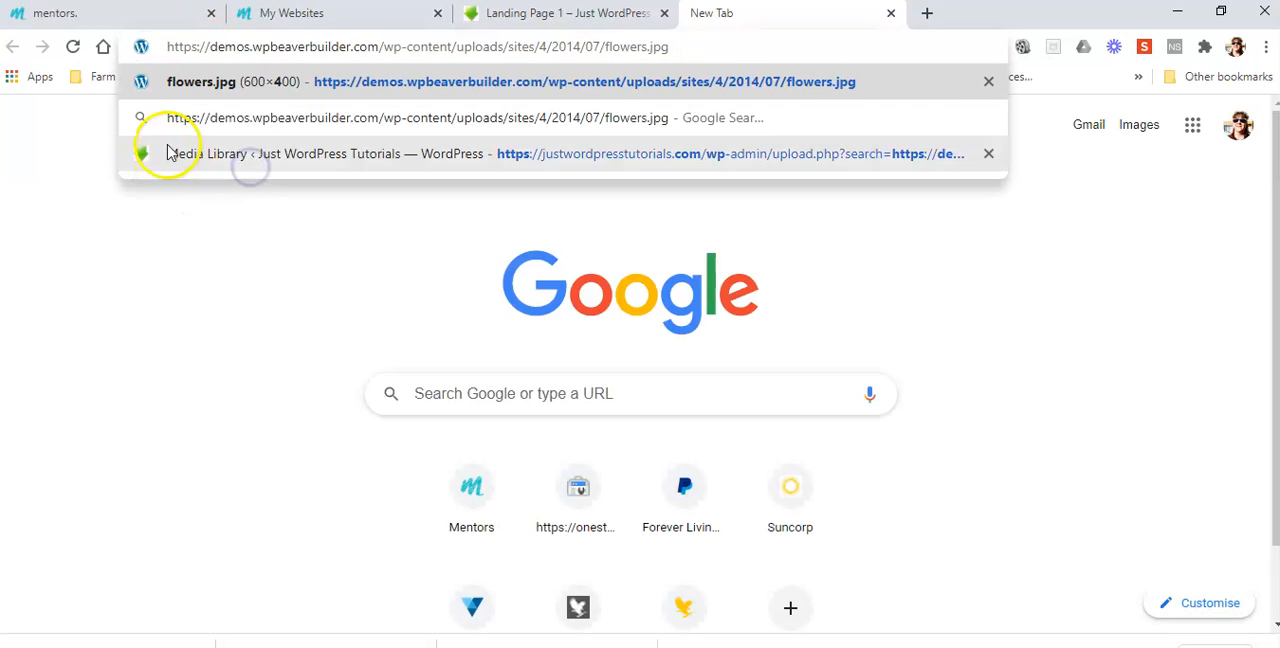
pyautogui.click(500, 81)
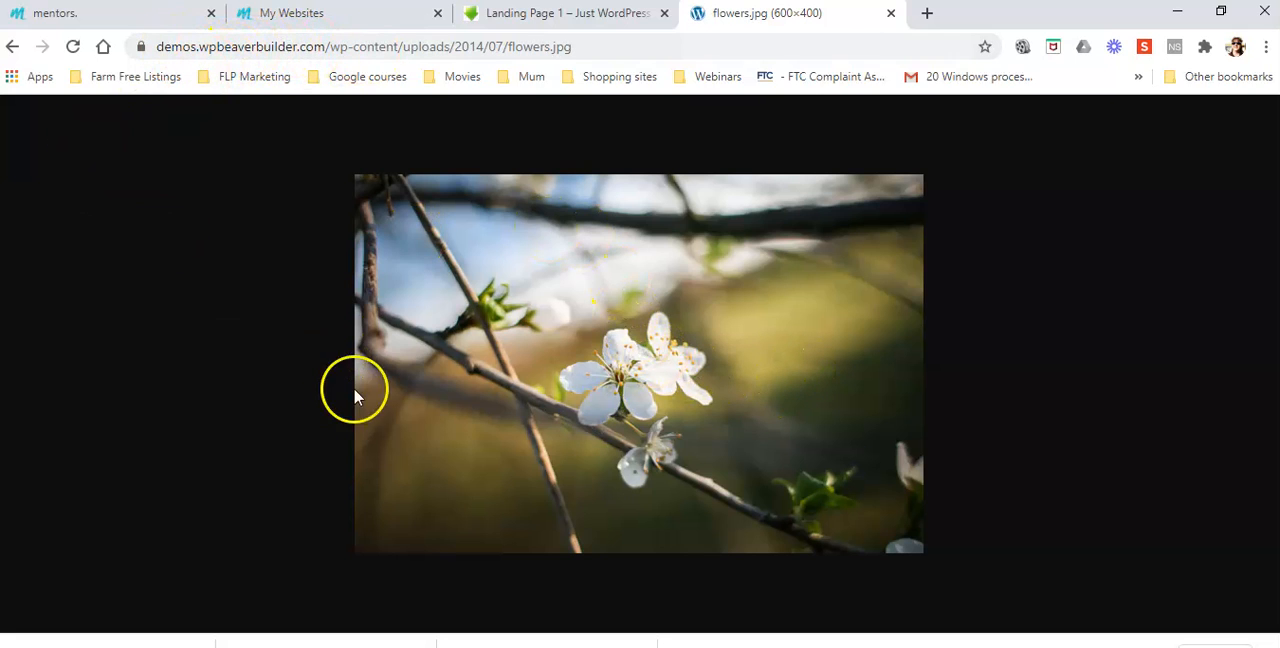
pyautogui.rightClick(585, 318)
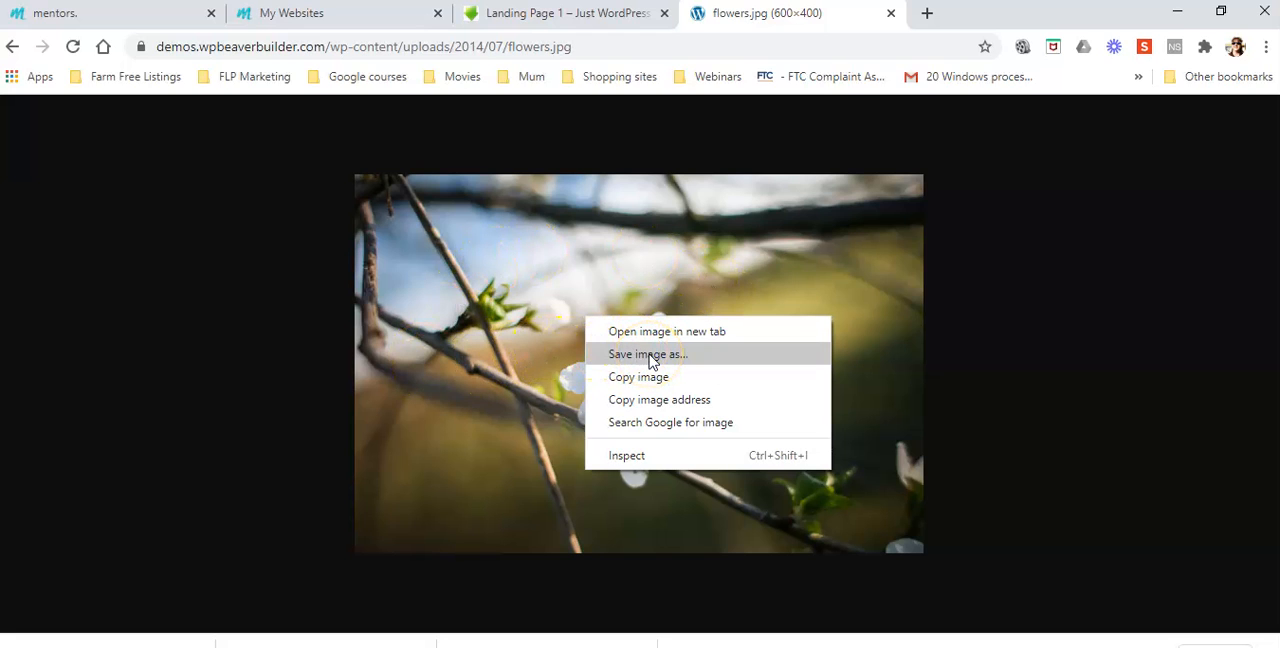
pyautogui.click(891, 13)
pyautogui.click(891, 13)
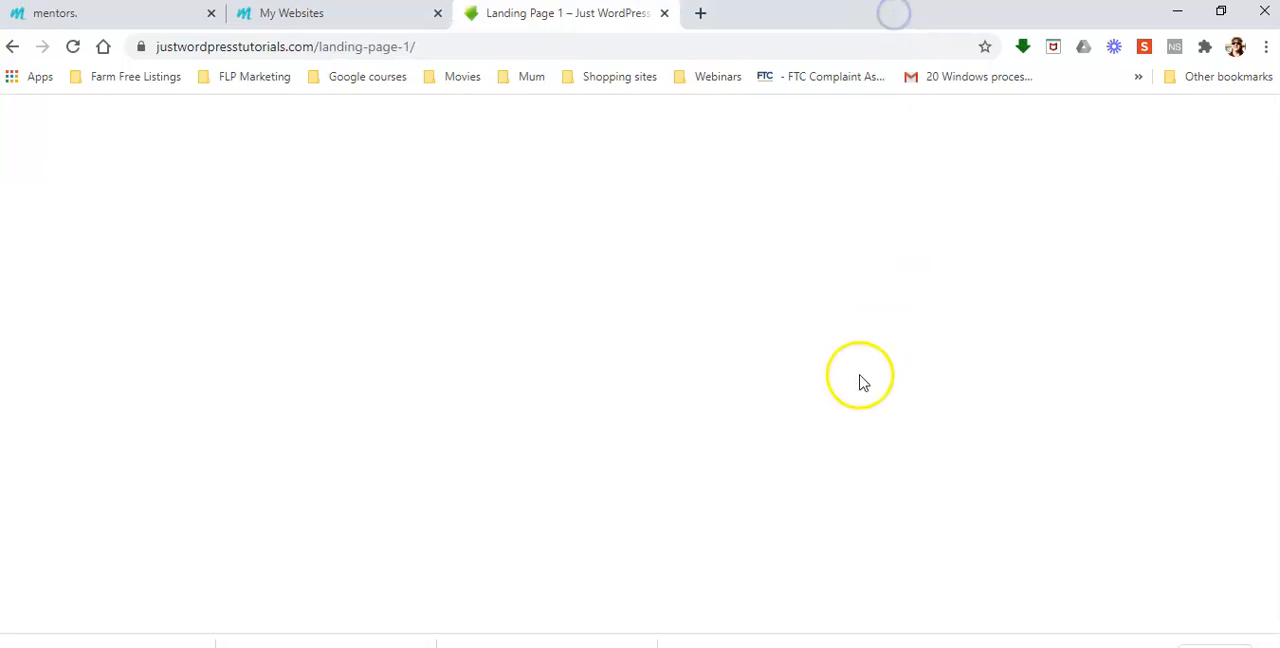
pyautogui.scroll(5, 880, 440)
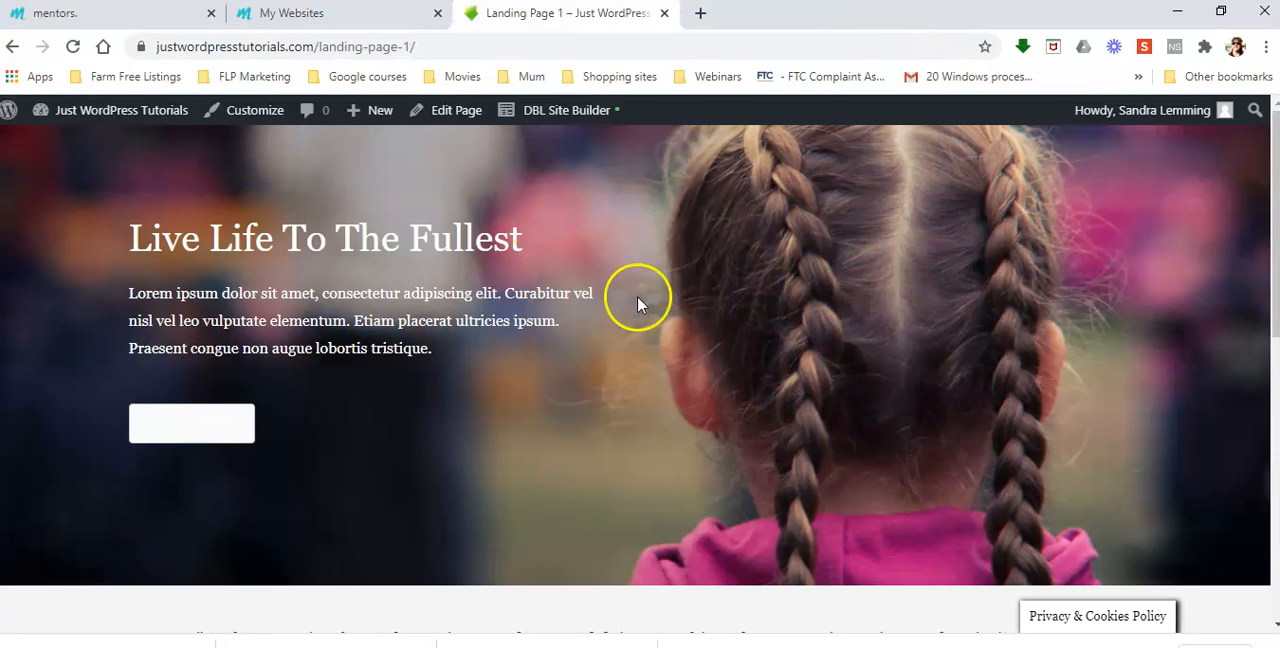
pyautogui.rightClick(776, 325)
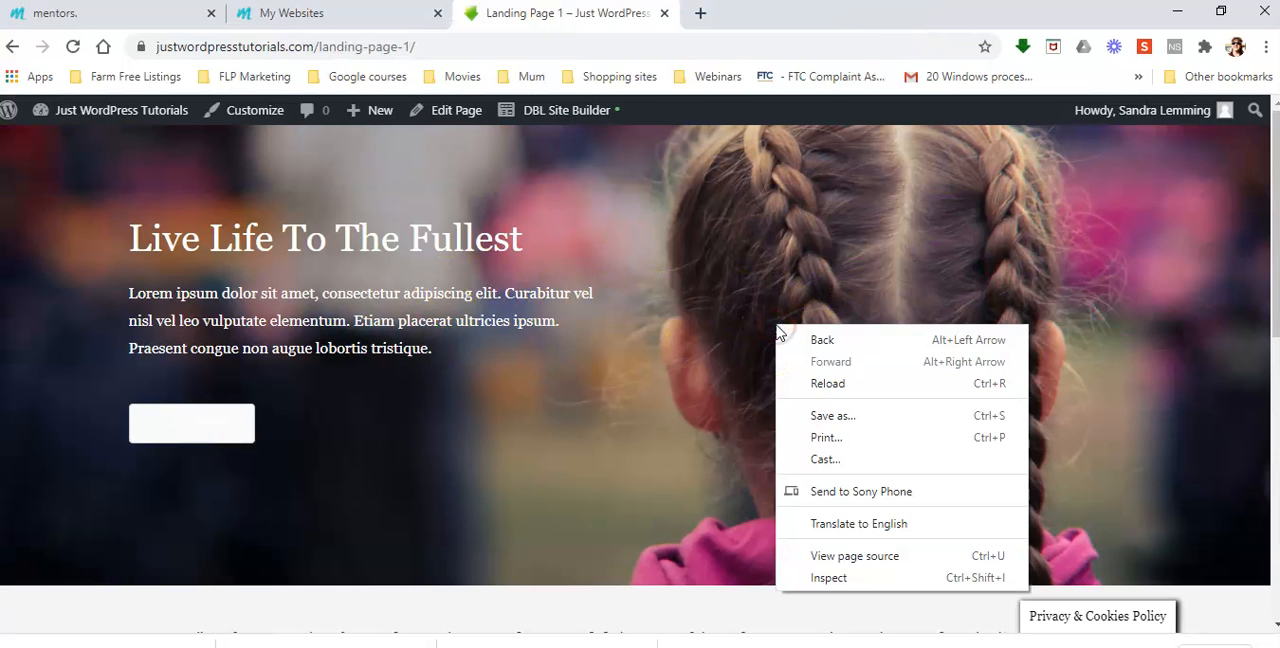
pyautogui.click(698, 337)
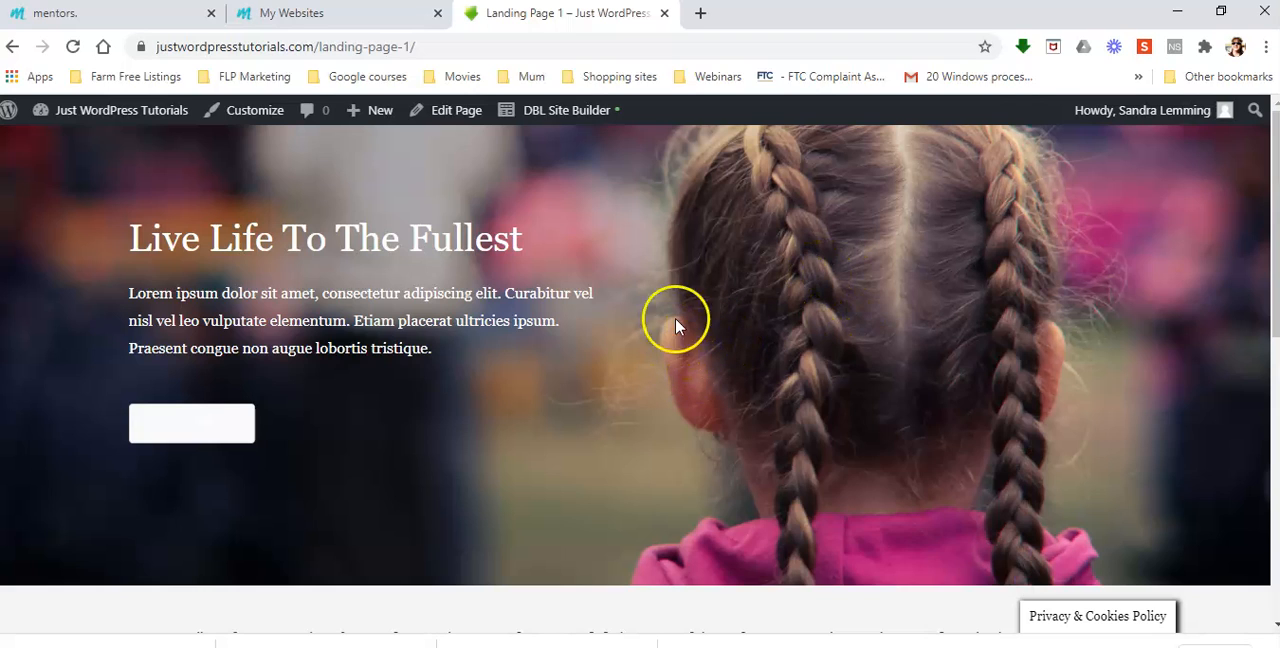
# Open Landing Page 1 in DBL Site Builder and bring up the row settings of the Live Life To The Fullest hero row
pyautogui.click(565, 112)
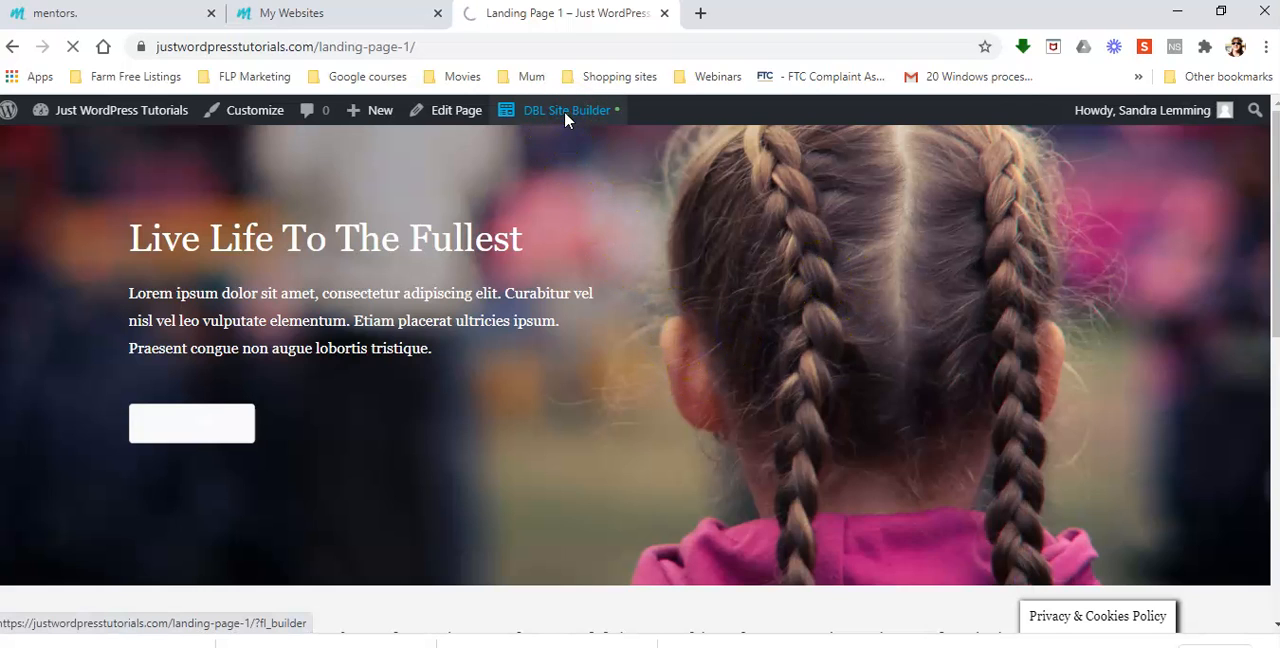
pyautogui.click(705, 340)
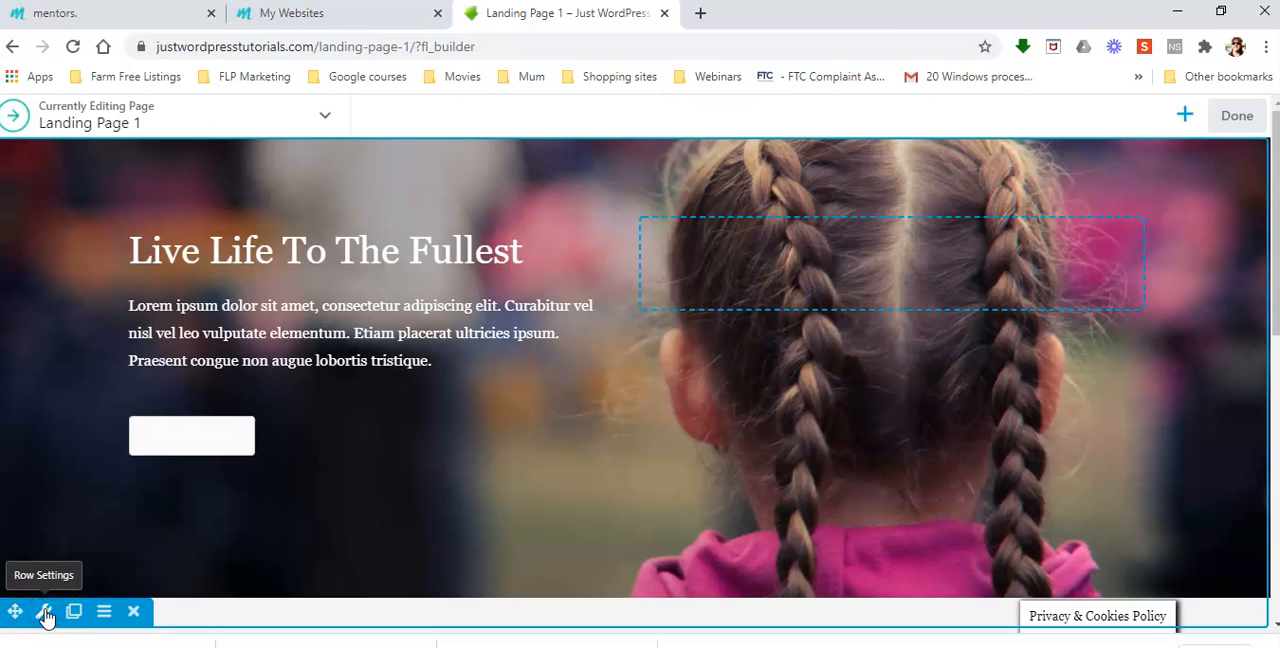
pyautogui.click(45, 614)
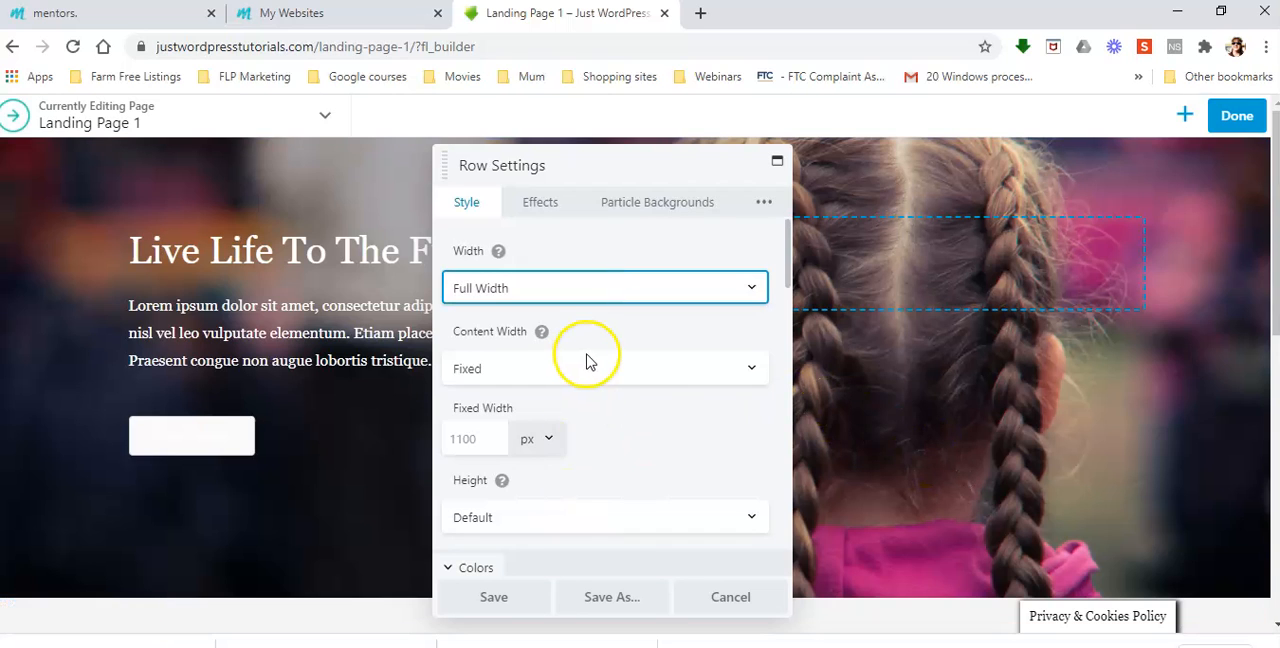
# Copy the image address of the row's background photo hero.jpg and open that address in a new tab
pyautogui.scroll(-6, 600, 385)
pyautogui.click(478, 382)
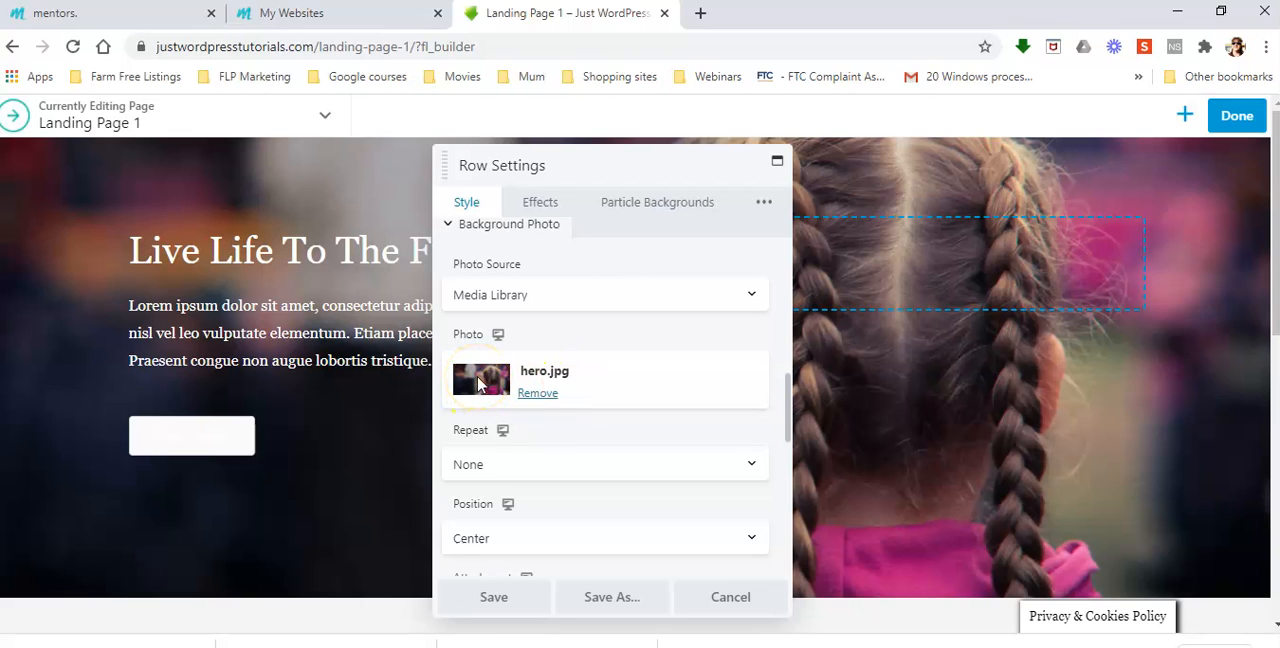
pyautogui.rightClick(478, 383)
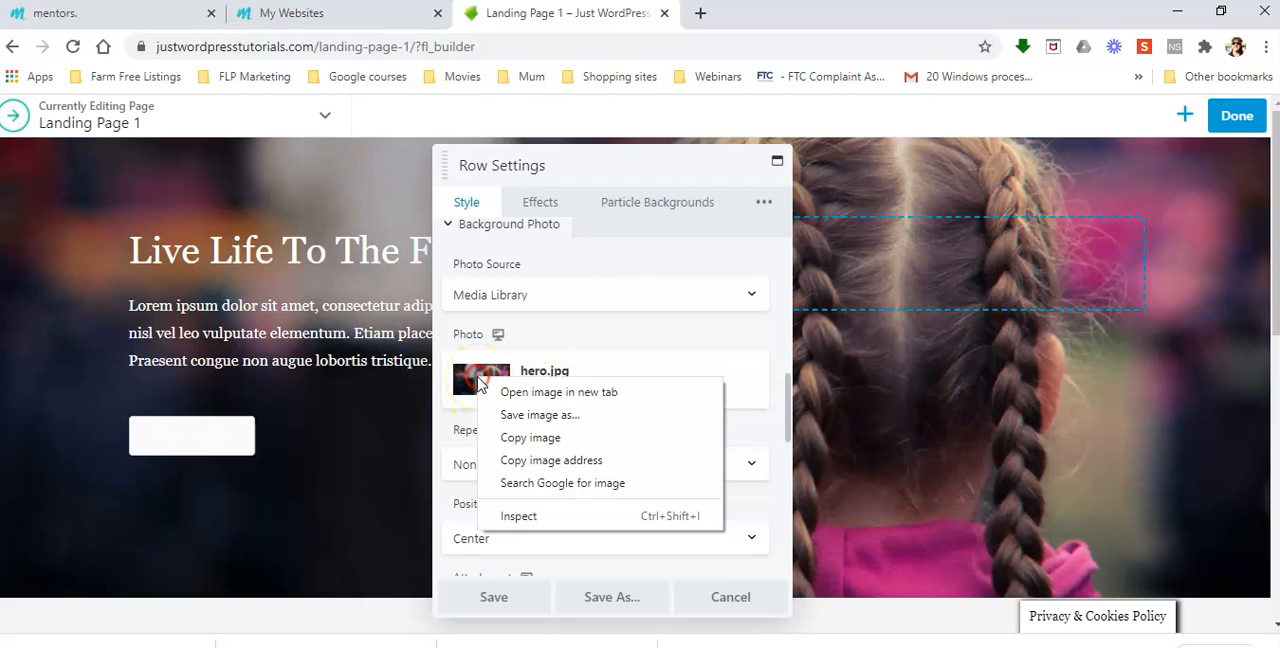
pyautogui.click(569, 460)
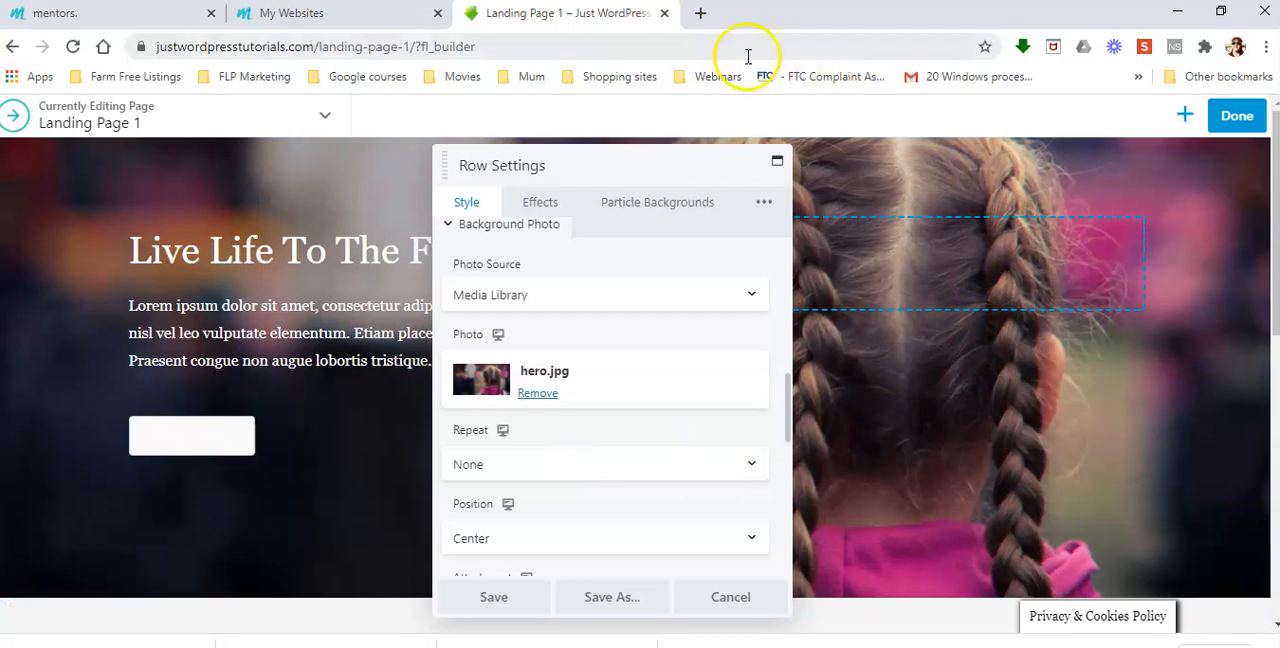
pyautogui.click(700, 13)
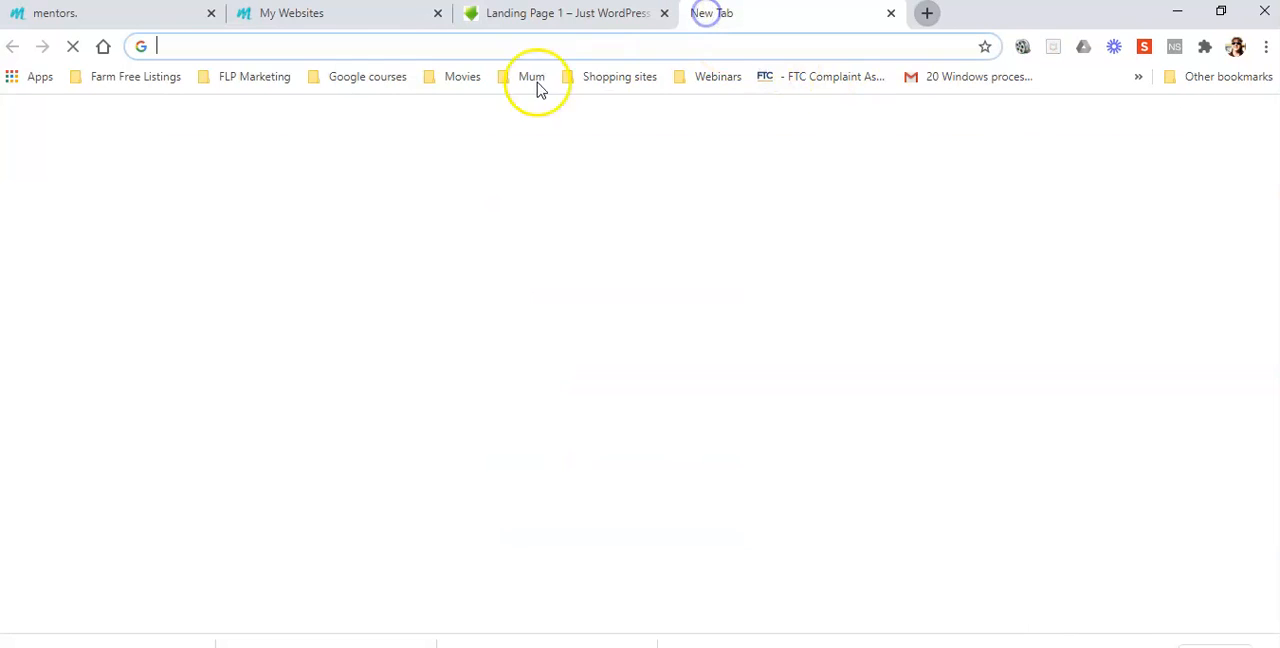
pyautogui.rightClick(214, 45)
pyautogui.click(263, 170)
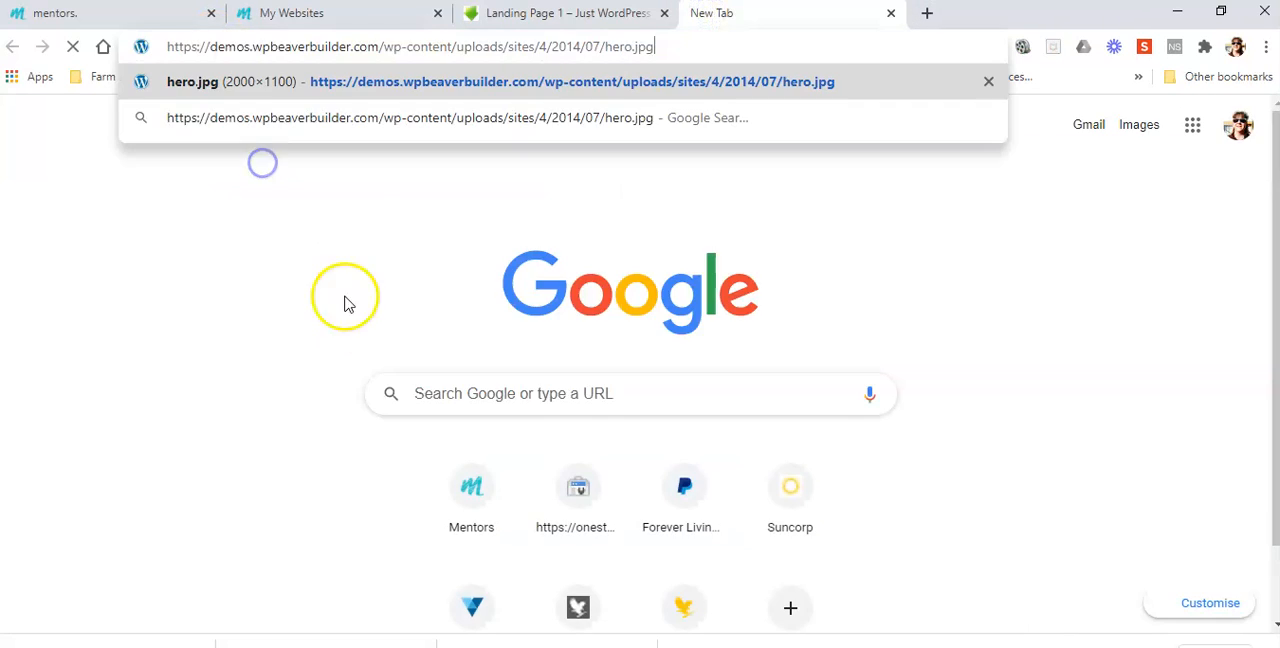
pyautogui.click(652, 82)
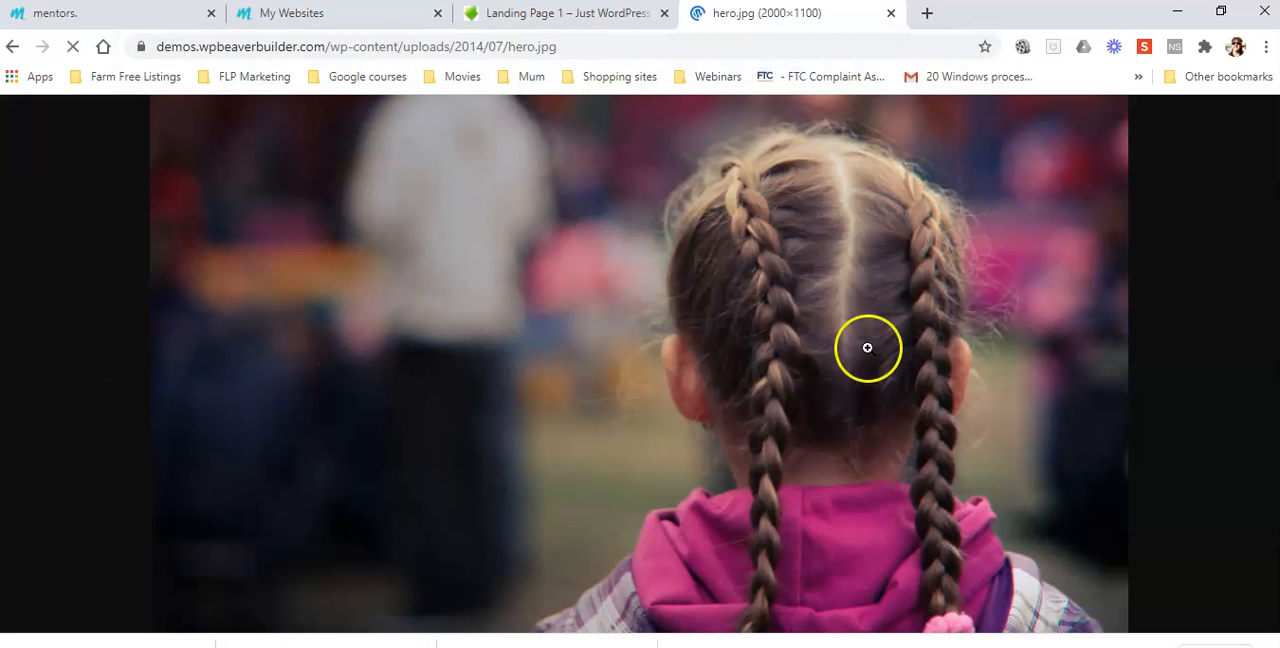
# Save the full-size braided-hair image to the Pictures folder as a JPEG named hero
pyautogui.rightClick(688, 351)
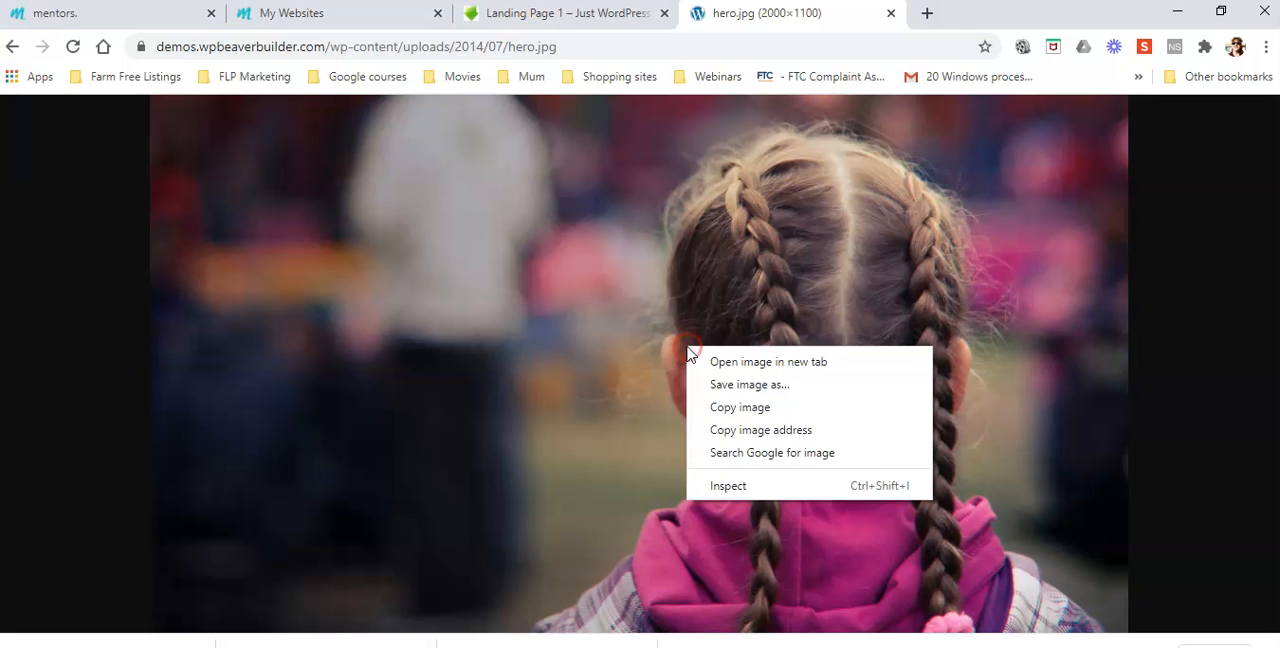
pyautogui.click(778, 384)
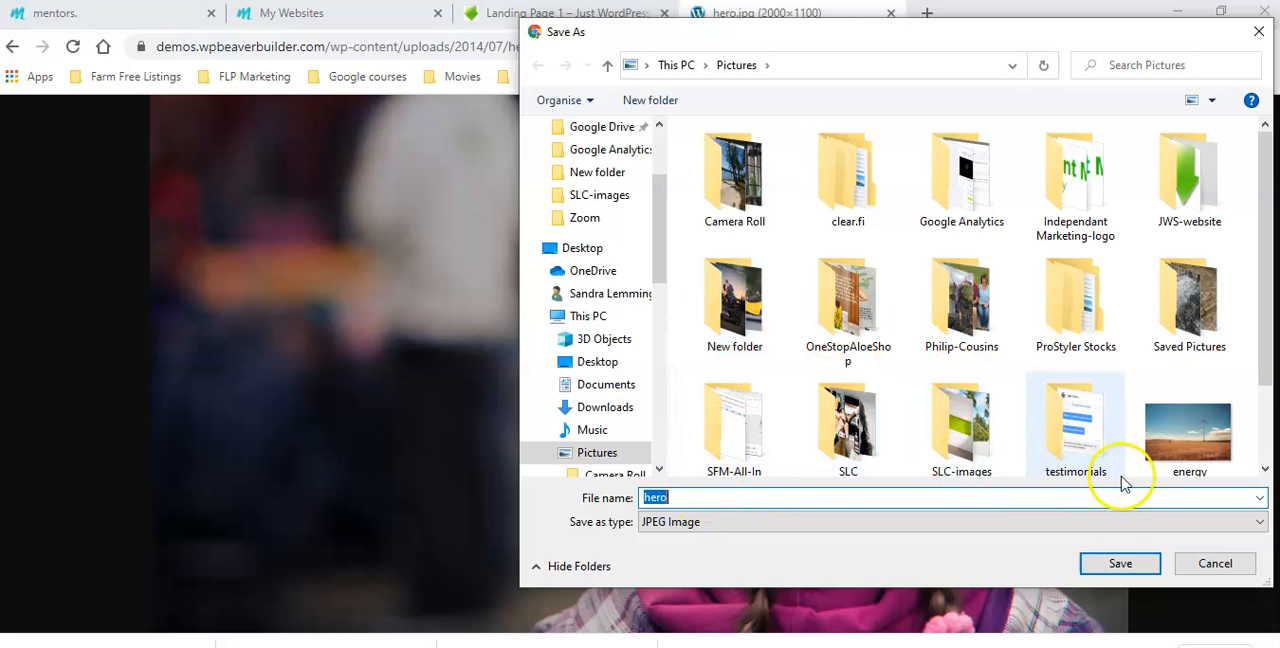
pyautogui.click(1120, 563)
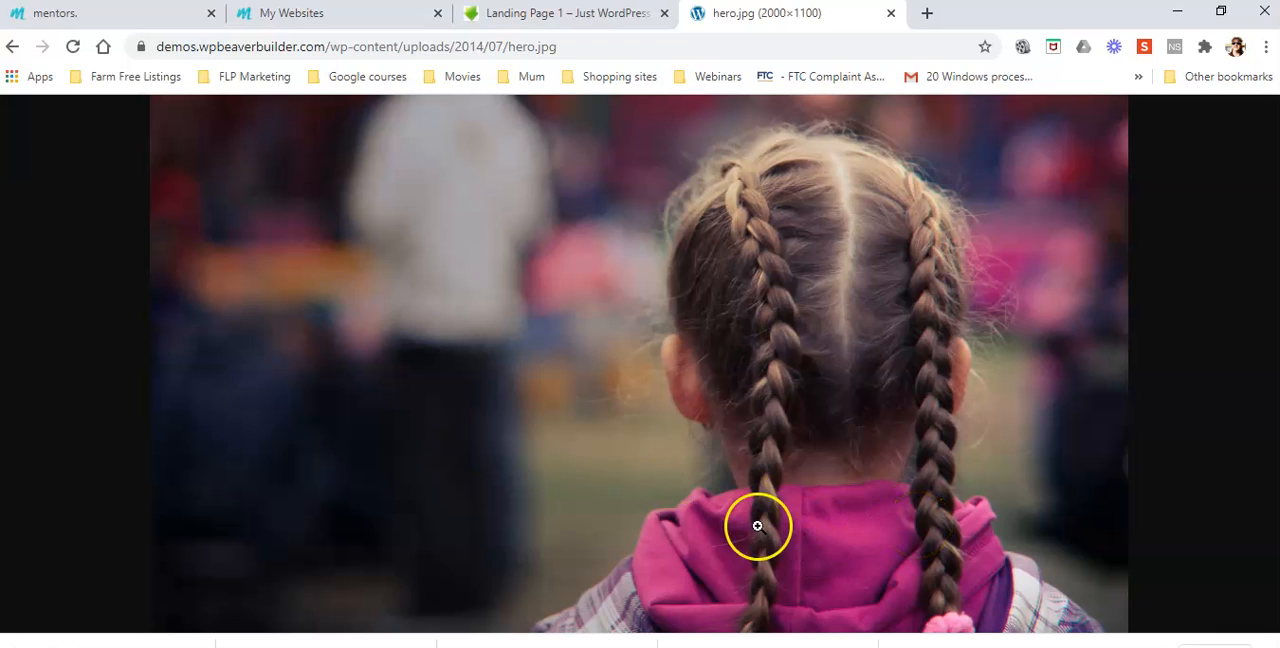
# Close the hero.jpg tab and publish Landing Page 1 to leave the page builder
pyautogui.click(570, 14)
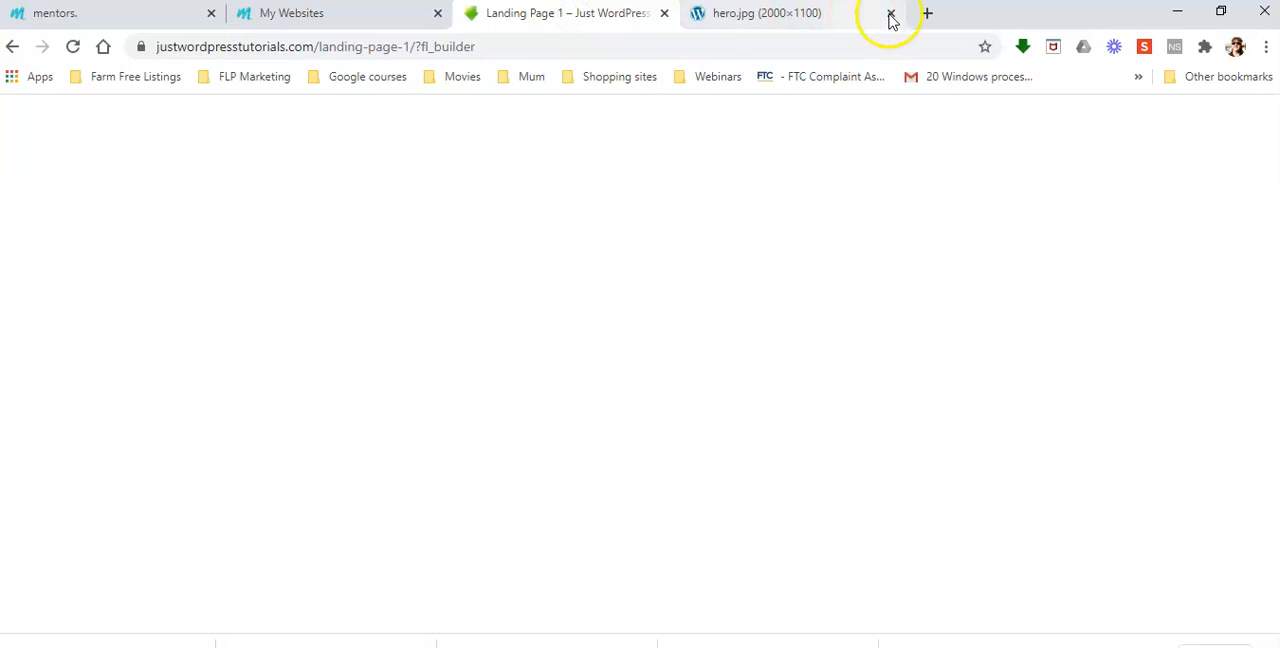
pyautogui.click(890, 13)
pyautogui.click(1238, 116)
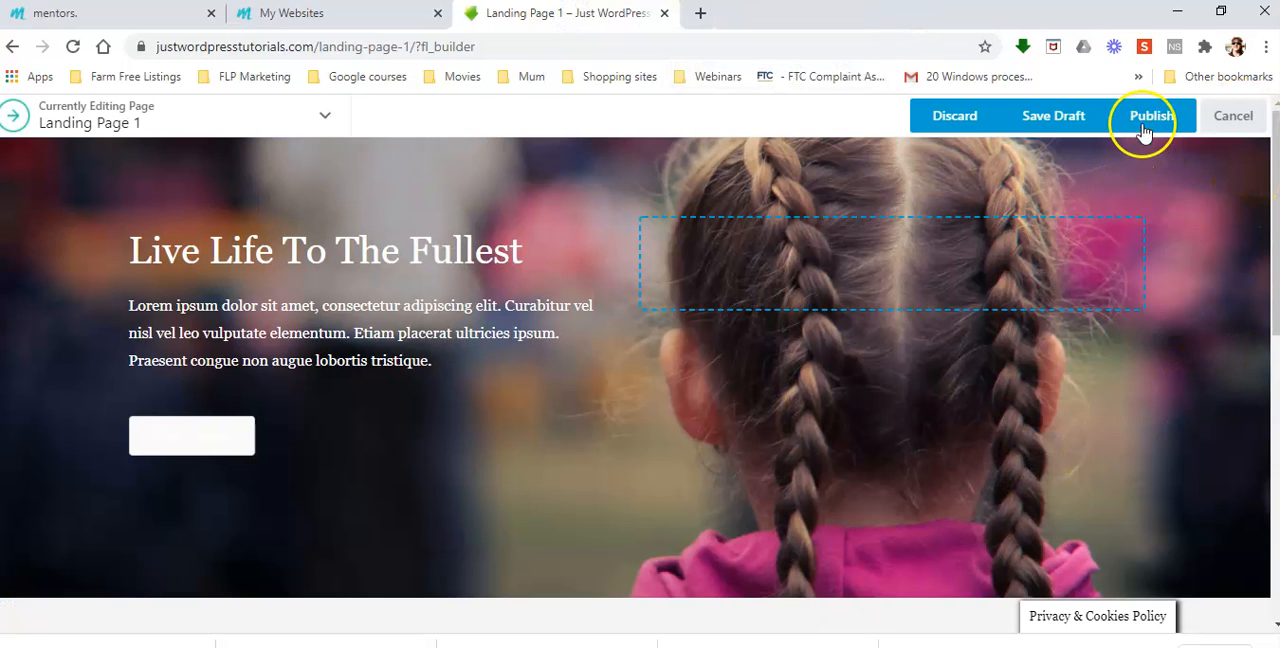
pyautogui.click(1145, 124)
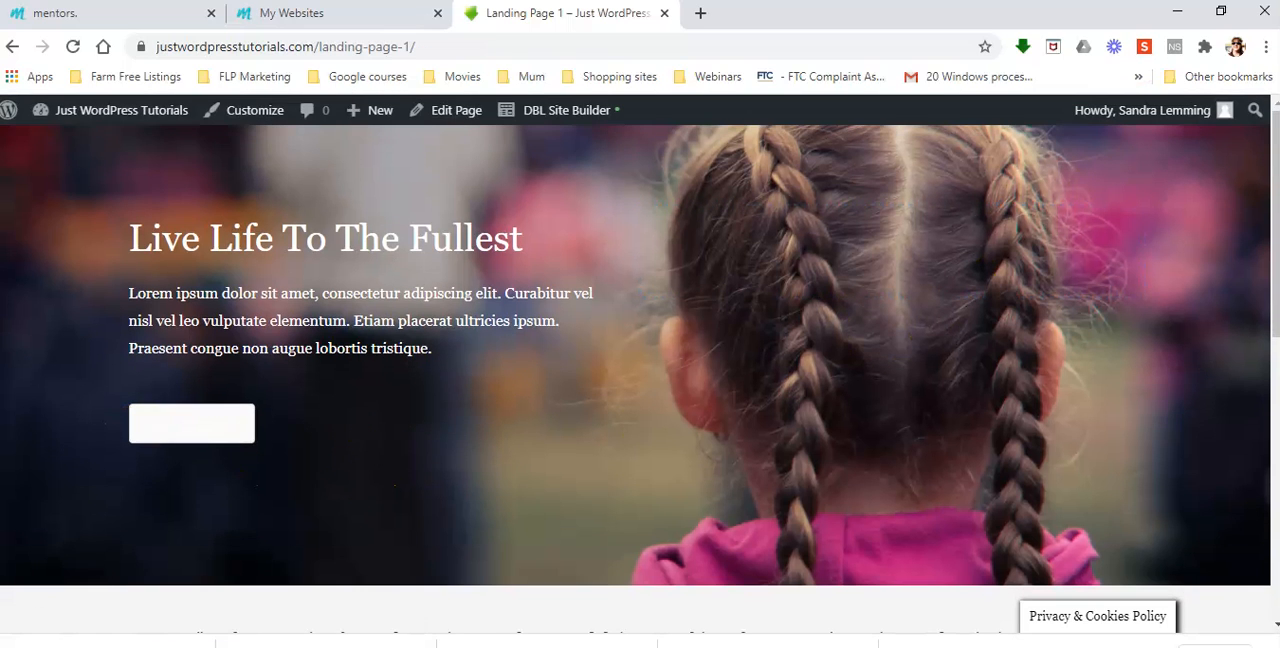
# Go to the site's WordPress dashboard and open the Media Library
pyautogui.moveTo(104, 120)
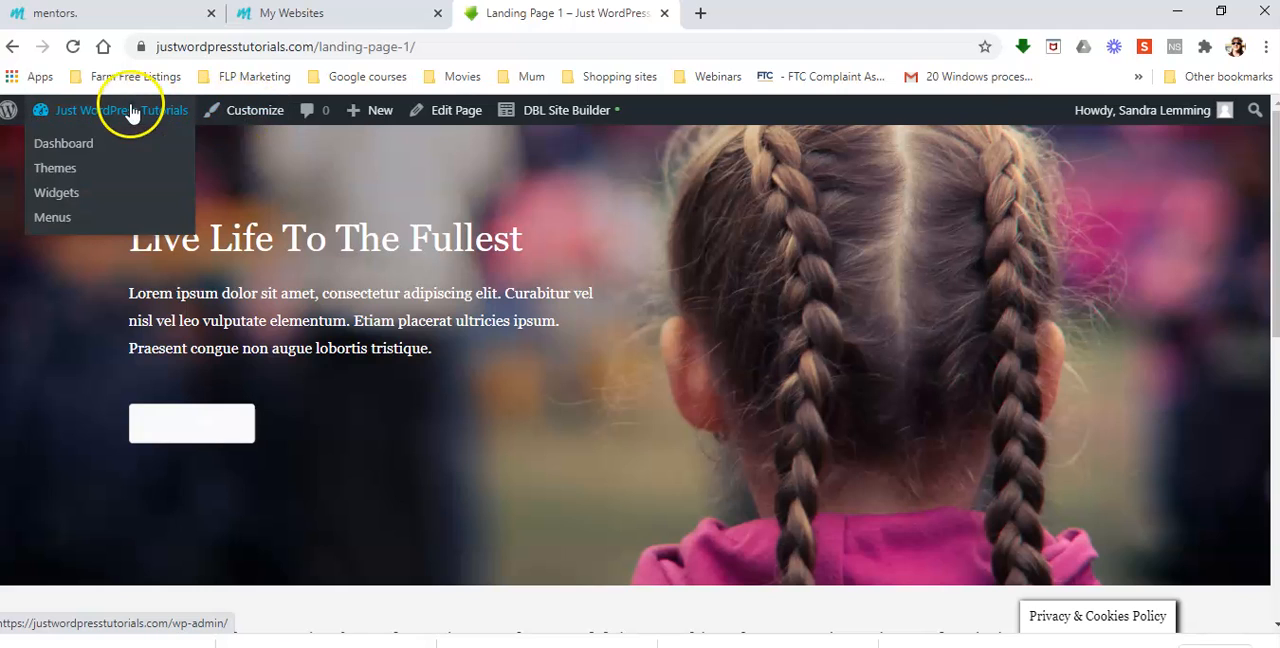
pyautogui.click(58, 150)
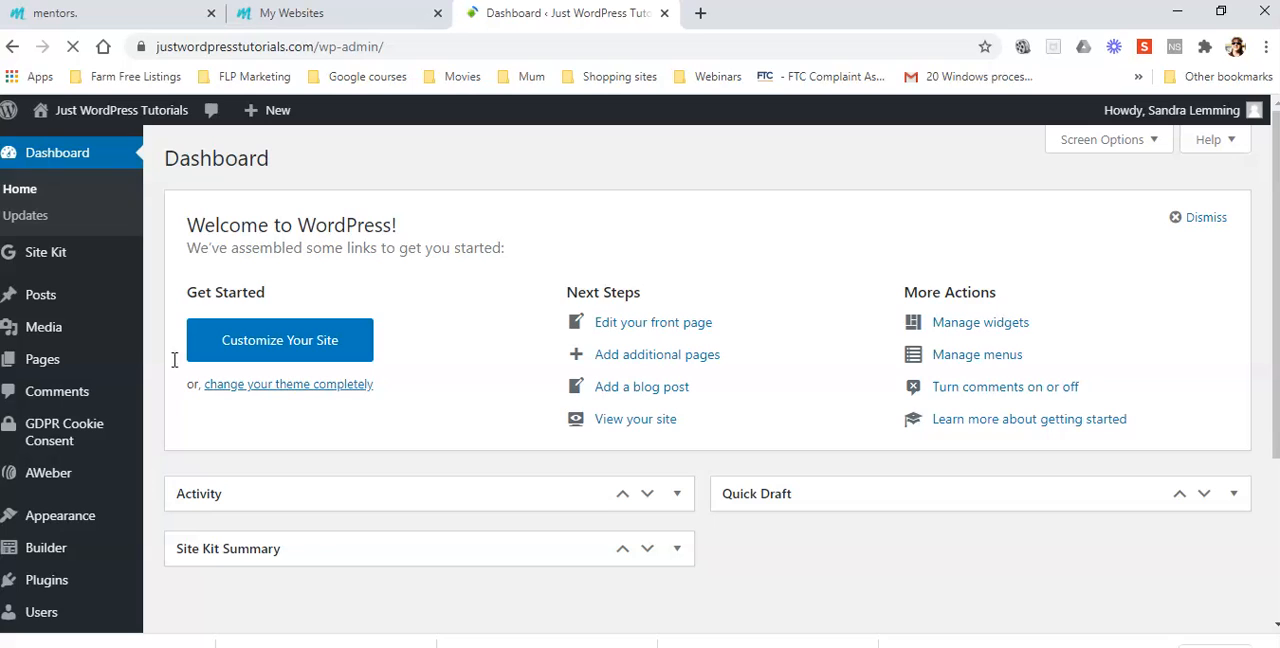
pyautogui.click(49, 326)
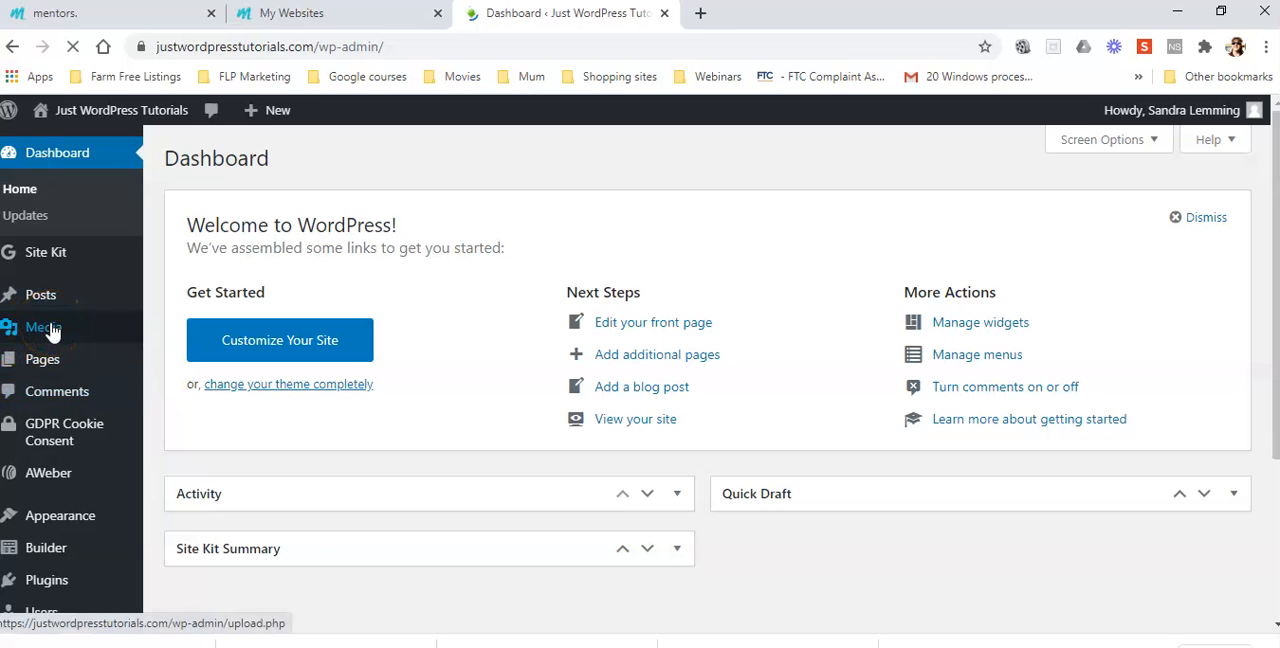
pyautogui.moveTo(52, 332)
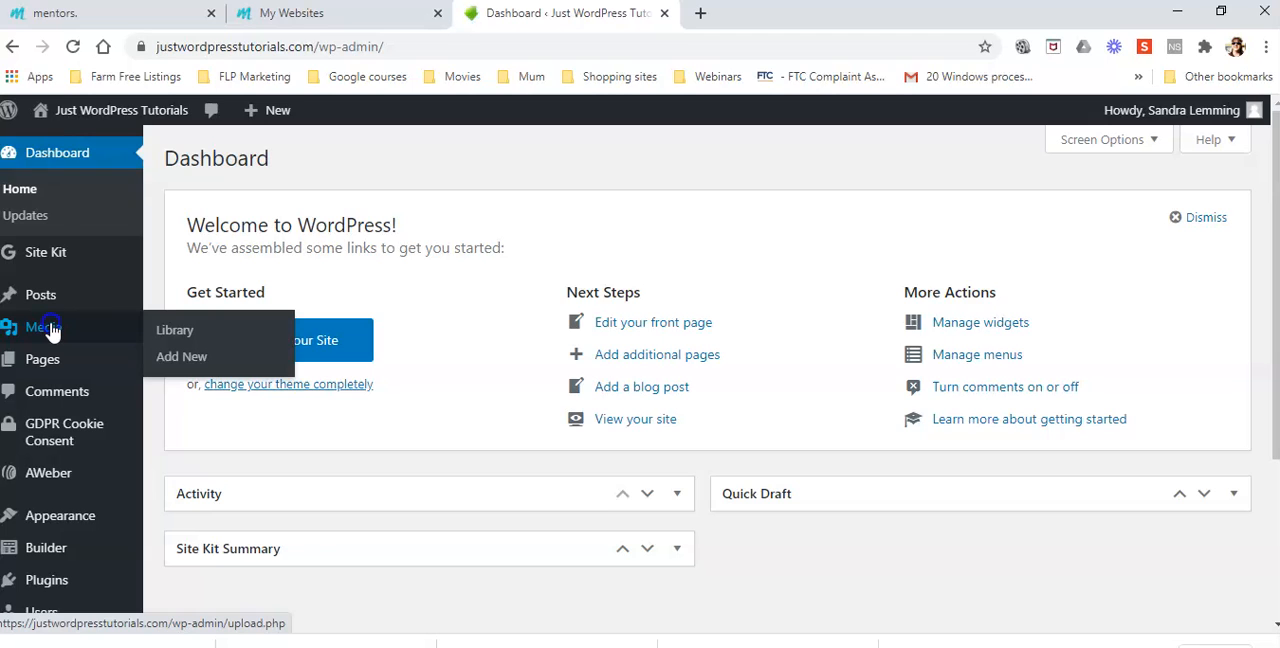
pyautogui.click(174, 333)
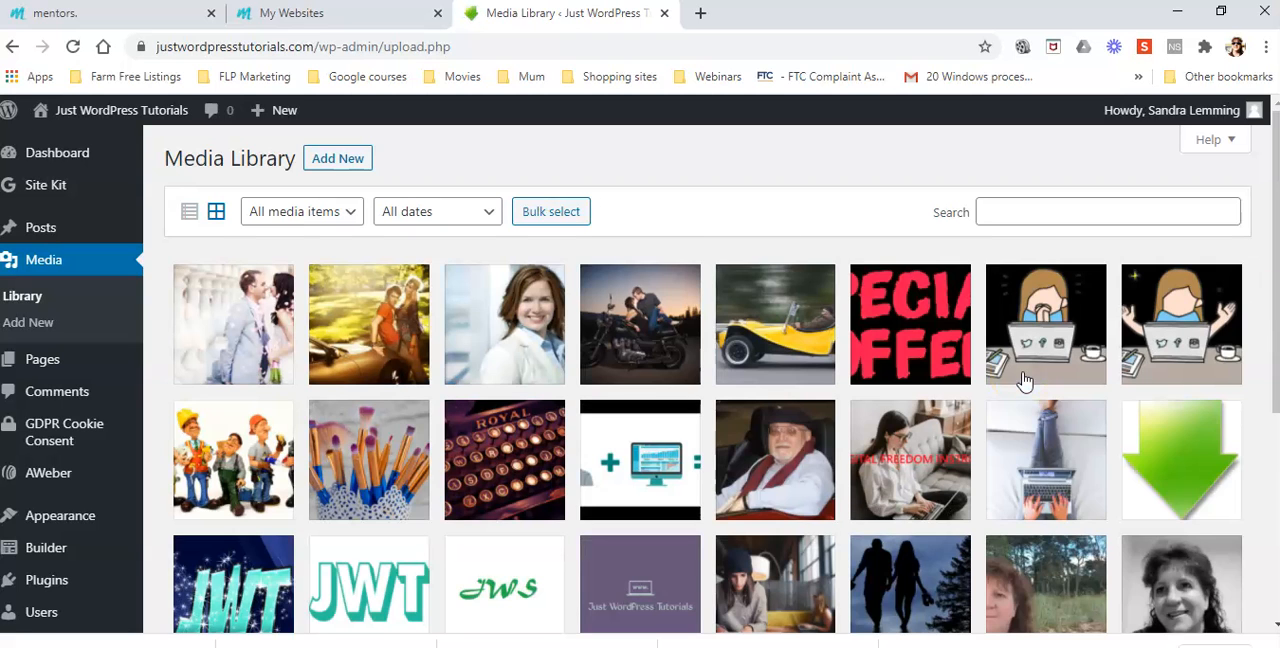
# Upload the hero image from the Pictures folder to the Media Library as a new media file
pyautogui.scroll(-3, 1025, 380)
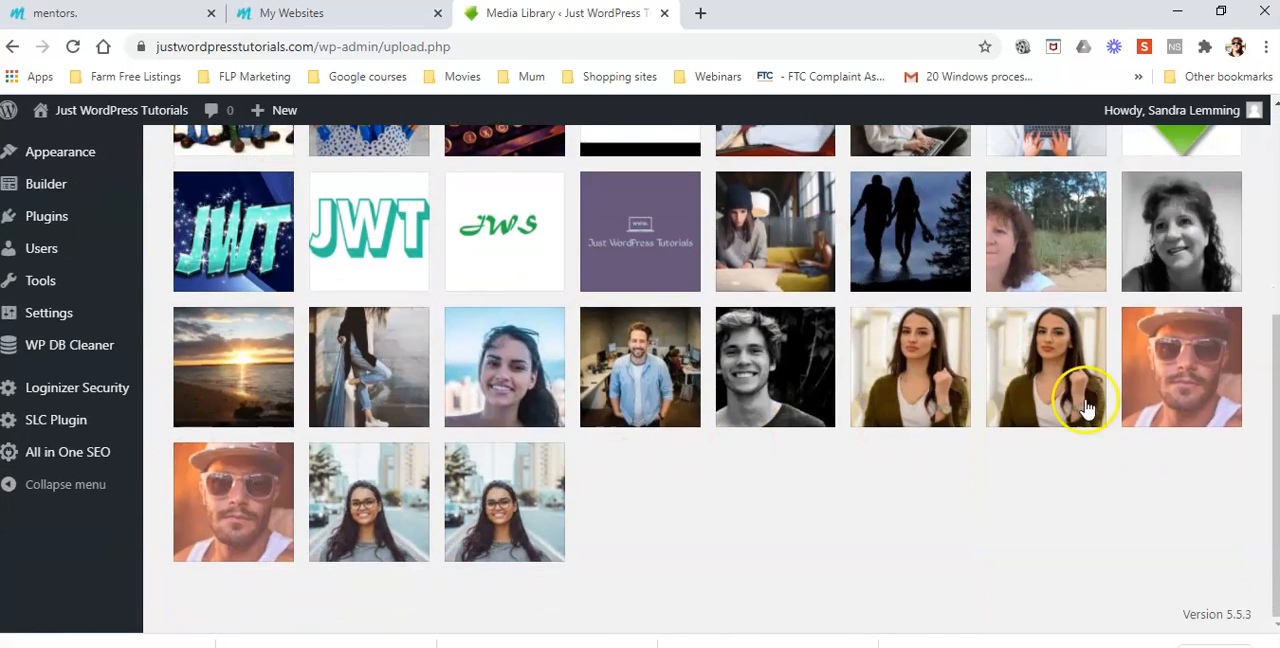
pyautogui.scroll(3, 800, 580)
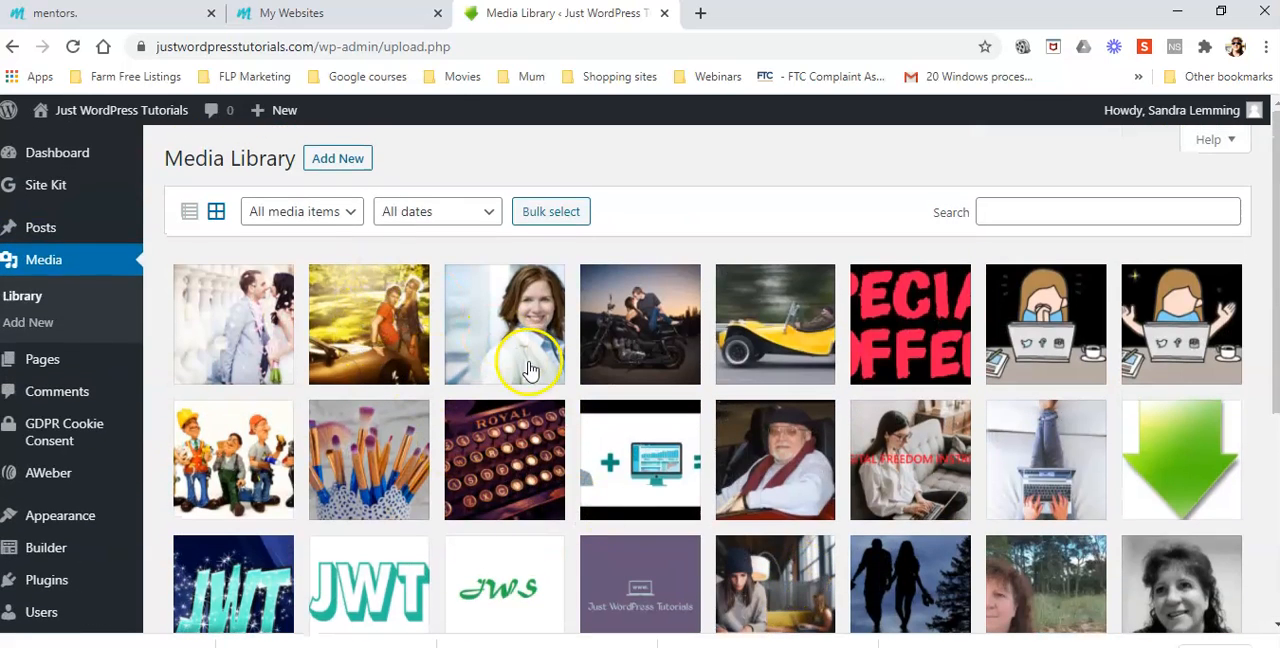
pyautogui.click(325, 157)
pyautogui.click(714, 300)
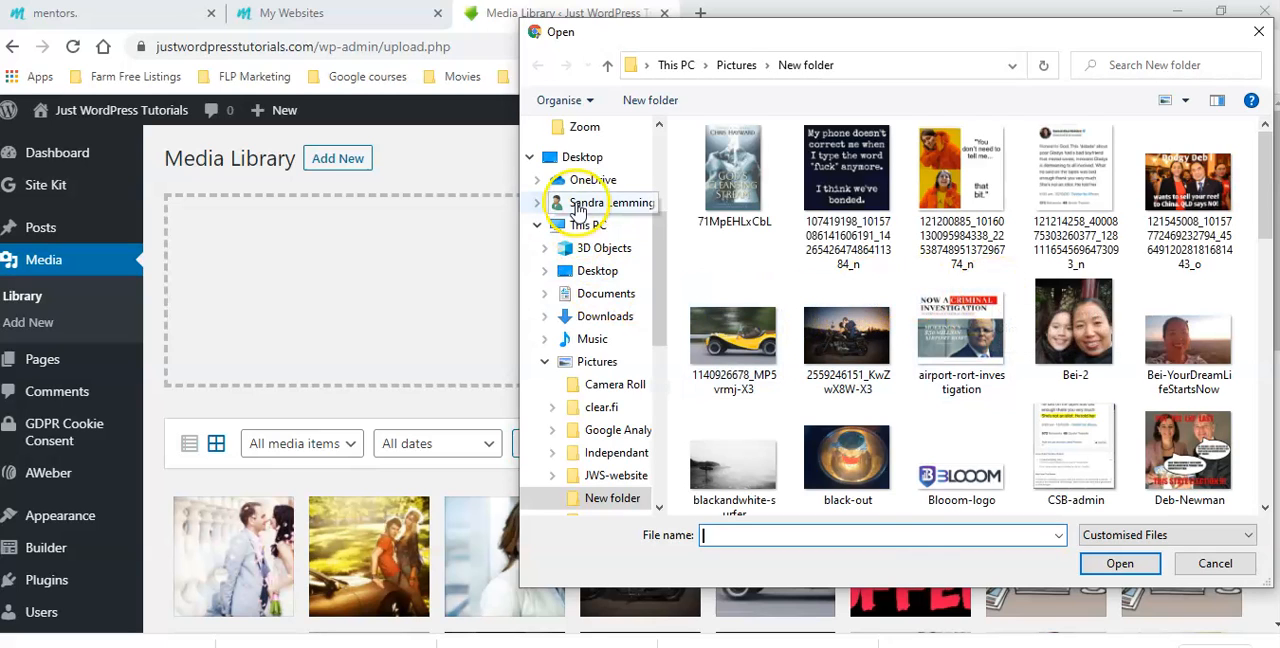
pyautogui.click(599, 362)
pyautogui.scroll(-1, 1103, 360)
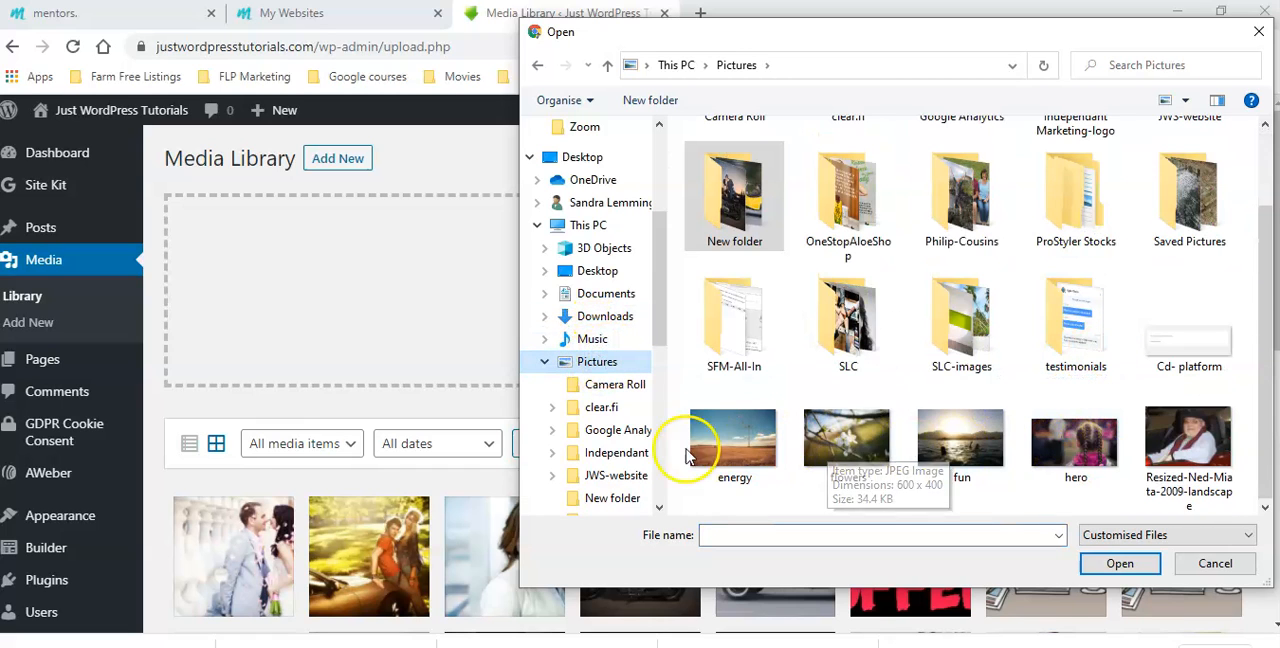
pyautogui.click(1093, 452)
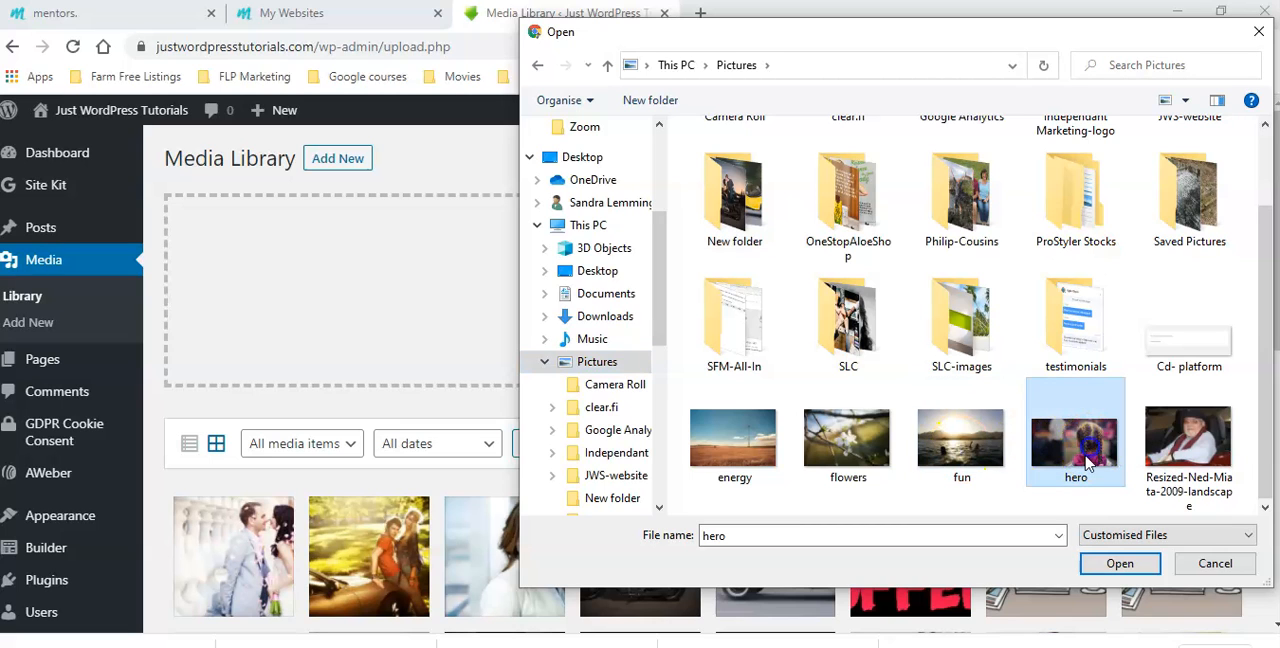
pyautogui.click(1120, 563)
# Upload the fun image of the sunset swimmers from the Pictures folder to the Media Library
pyautogui.click(737, 297)
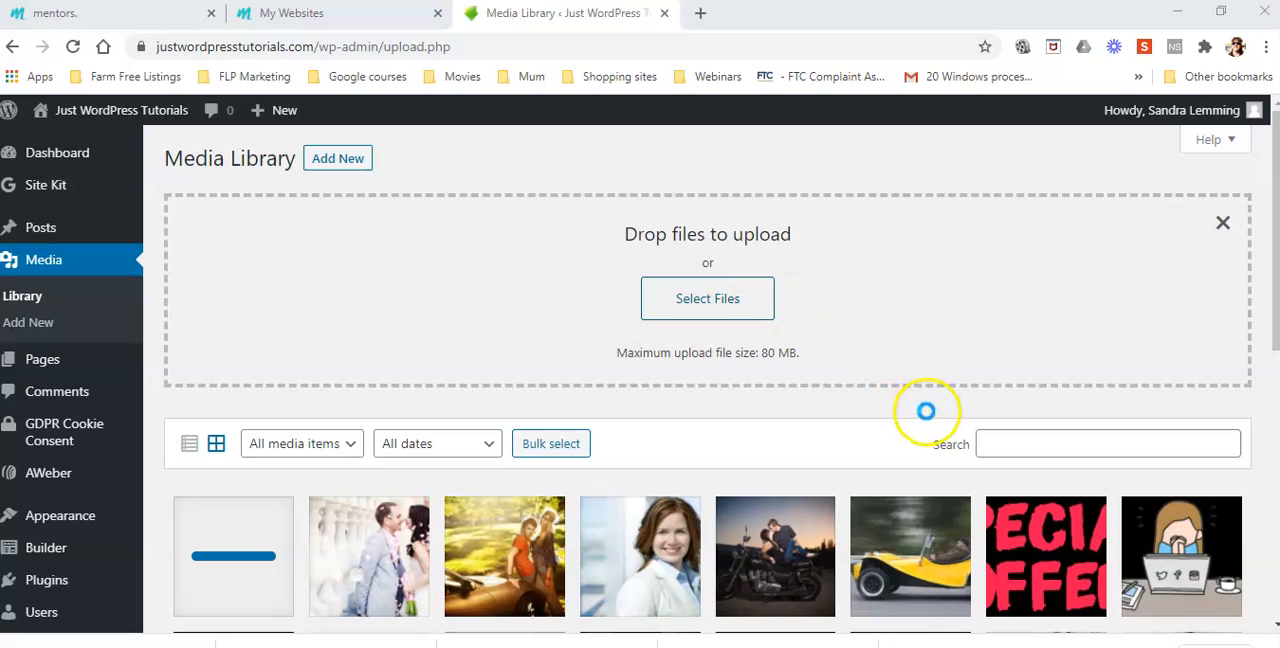
pyautogui.scroll(-2, 956, 386)
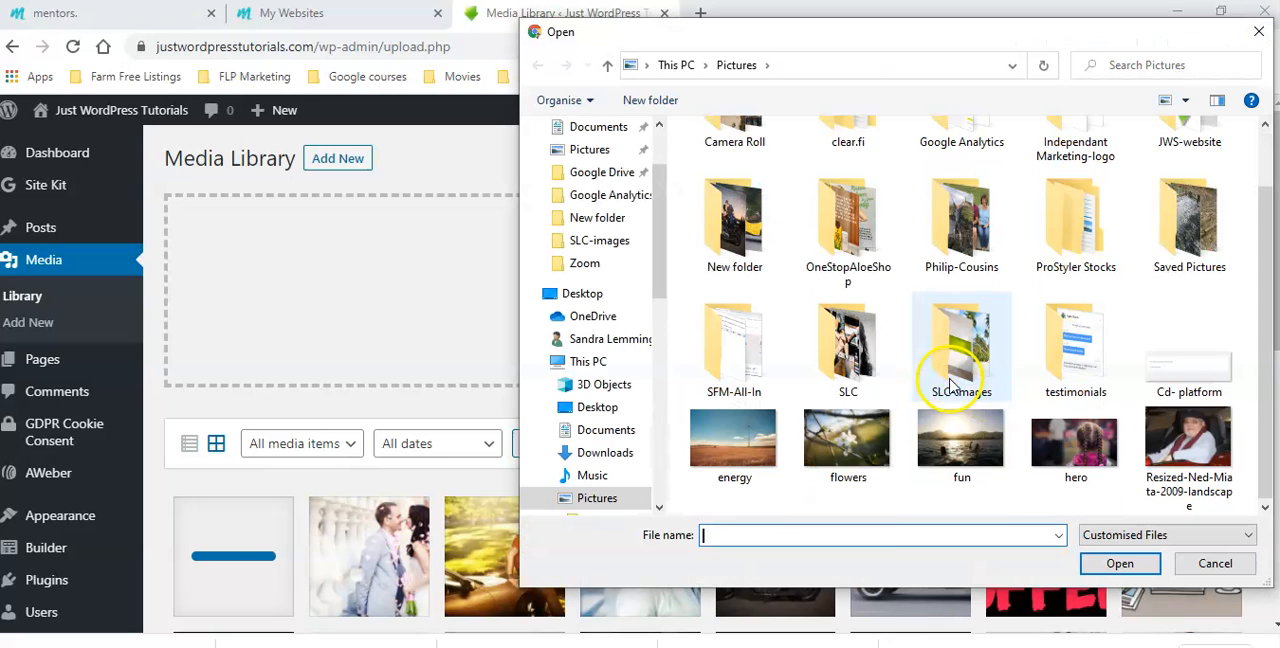
pyautogui.click(962, 448)
pyautogui.click(1120, 563)
# Upload the flowers image from the Pictures folder to the Media Library
pyautogui.click(709, 301)
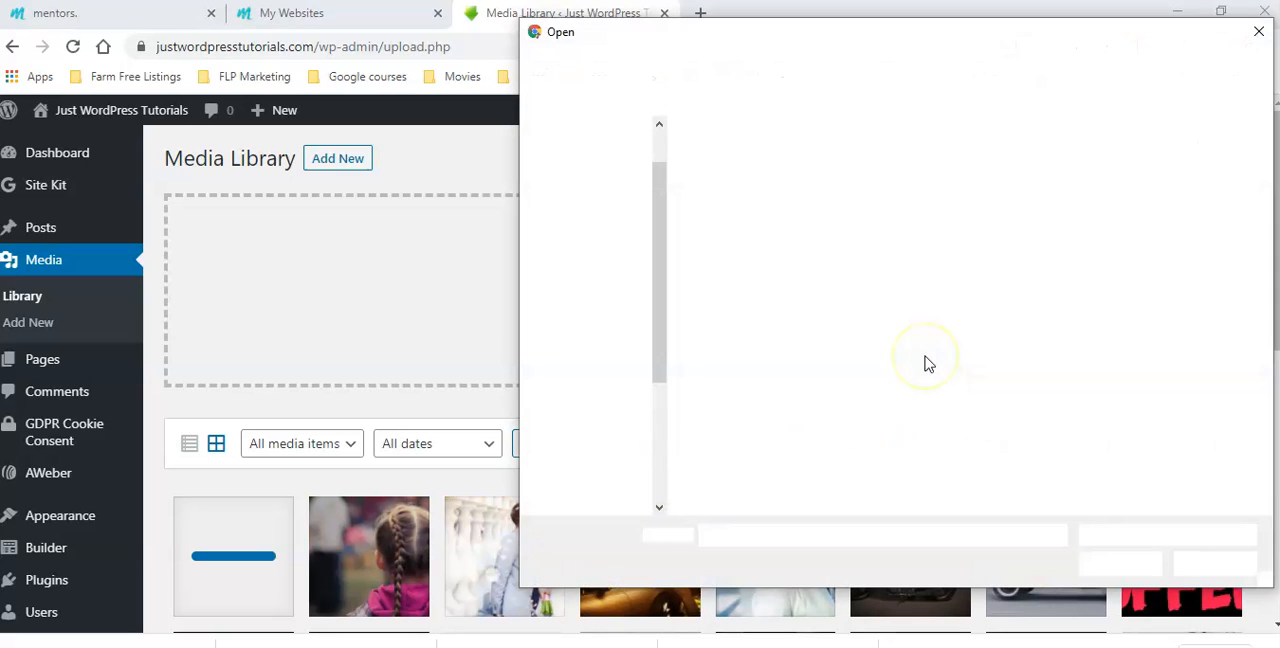
pyautogui.scroll(-2, 928, 364)
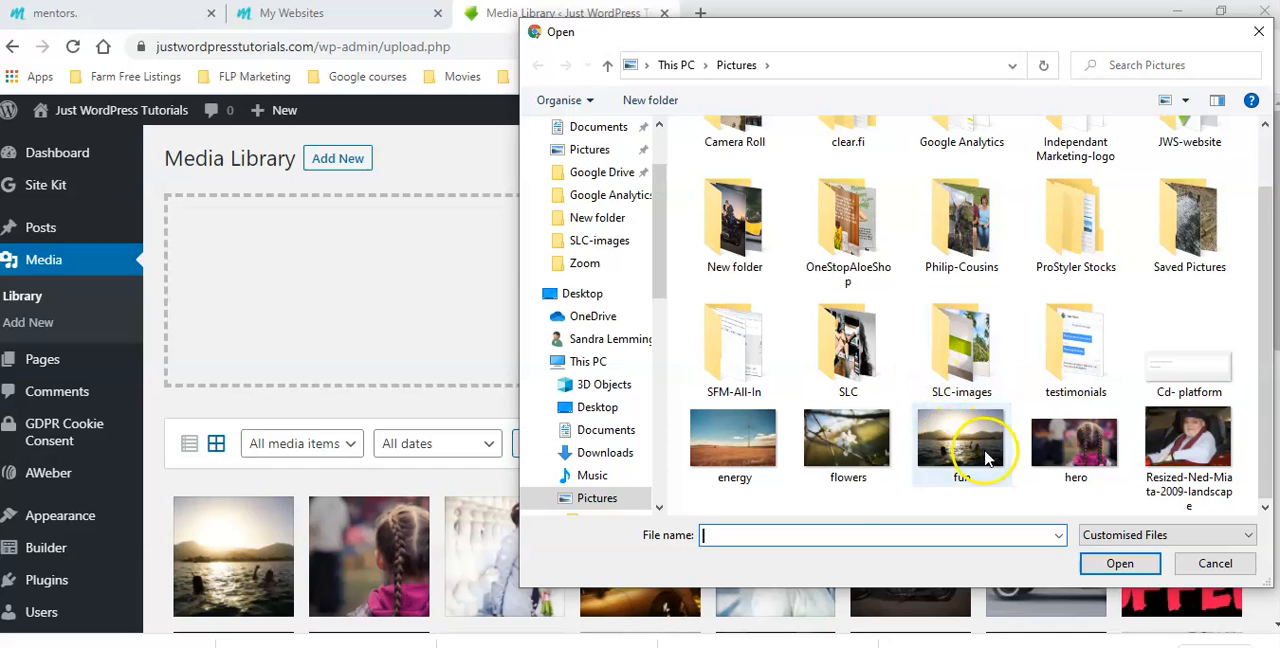
pyautogui.click(872, 447)
pyautogui.click(1120, 563)
# Upload the energy image of the wind turbine from the Pictures folder to the Media Library
pyautogui.click(705, 303)
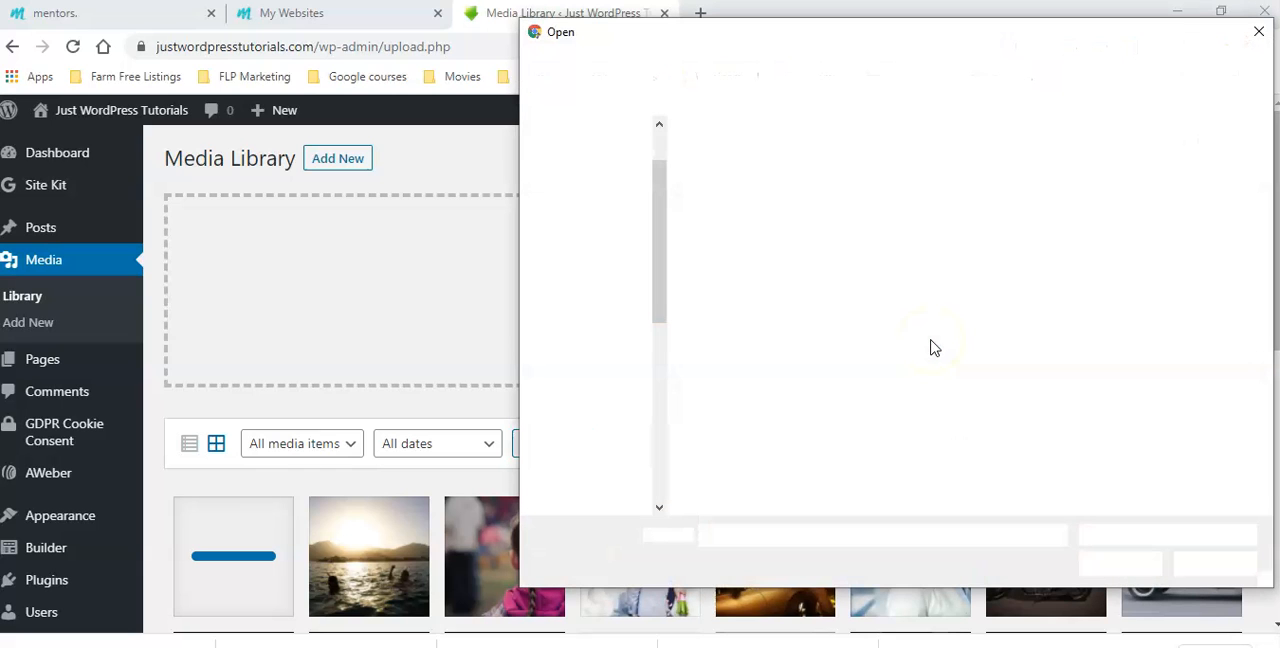
pyautogui.scroll(-1, 930, 346)
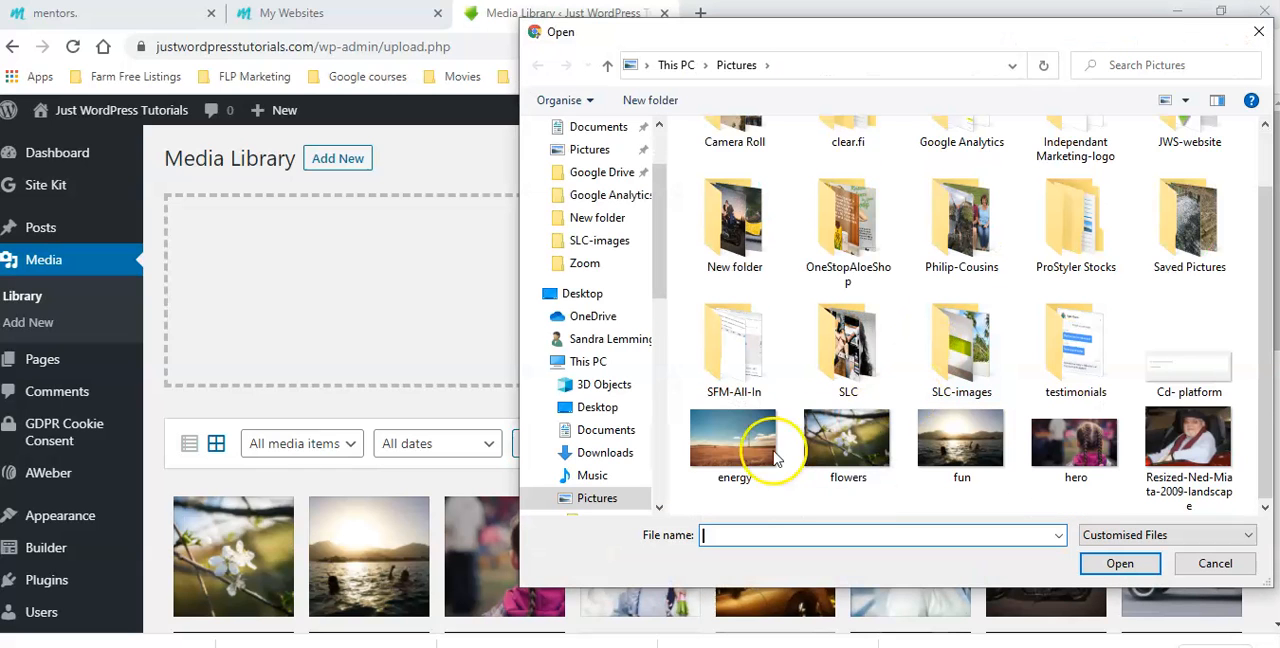
pyautogui.click(734, 440)
pyautogui.click(1110, 563)
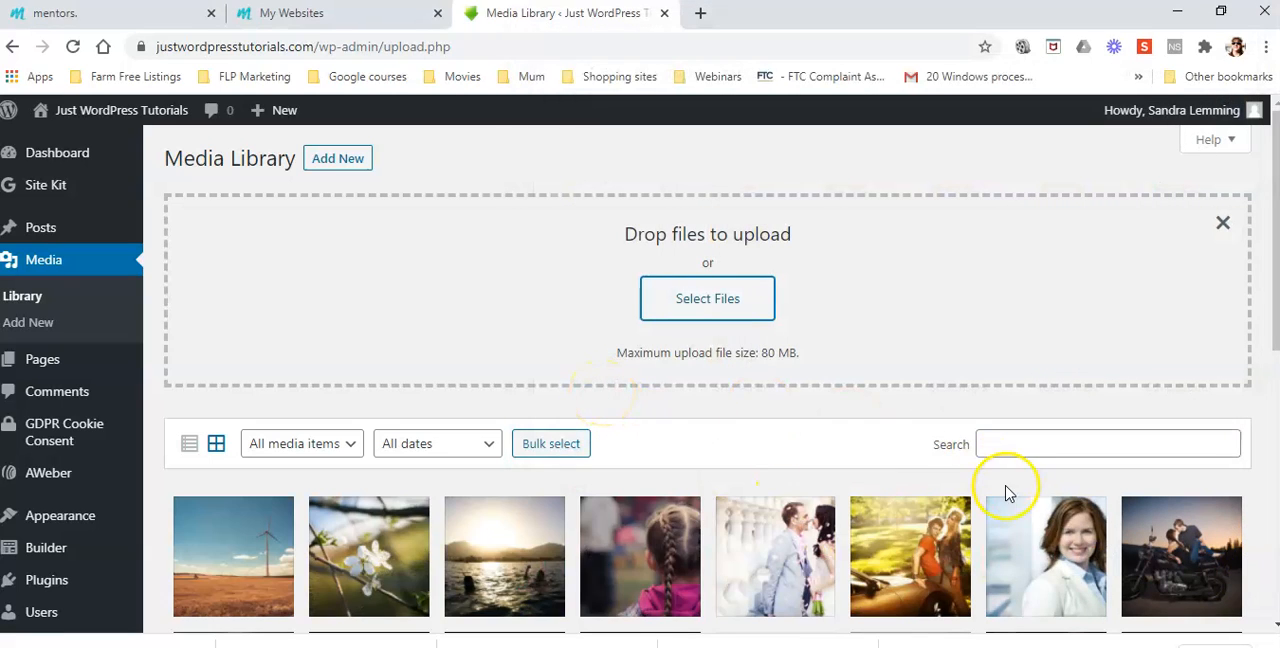
# Open the published view of Landing Page 1 from the site's list of pages
pyautogui.scroll(-3, 1008, 492)
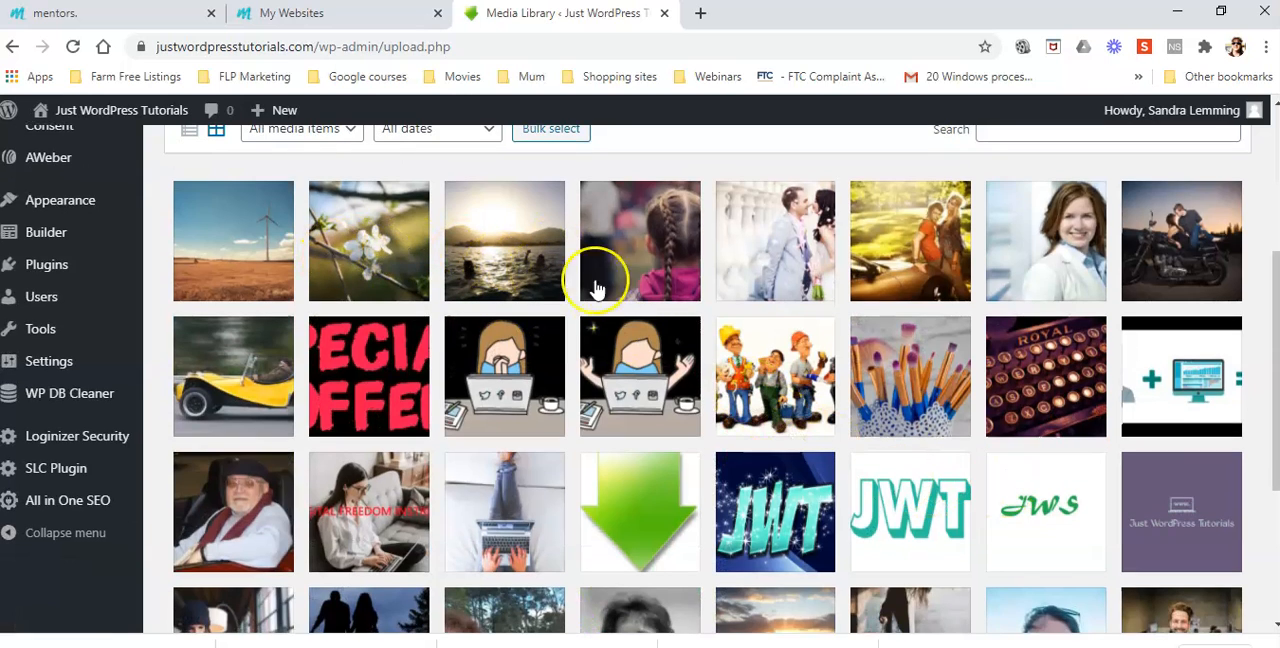
pyautogui.scroll(-3, 688, 407)
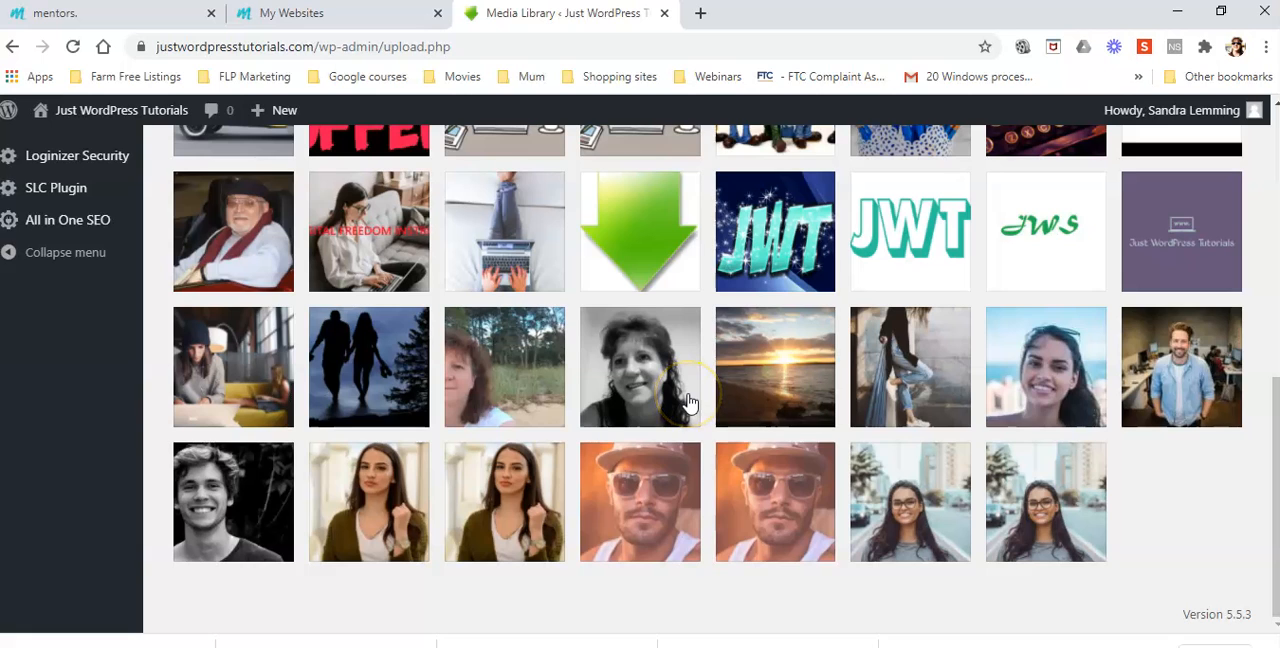
pyautogui.scroll(8, 688, 403)
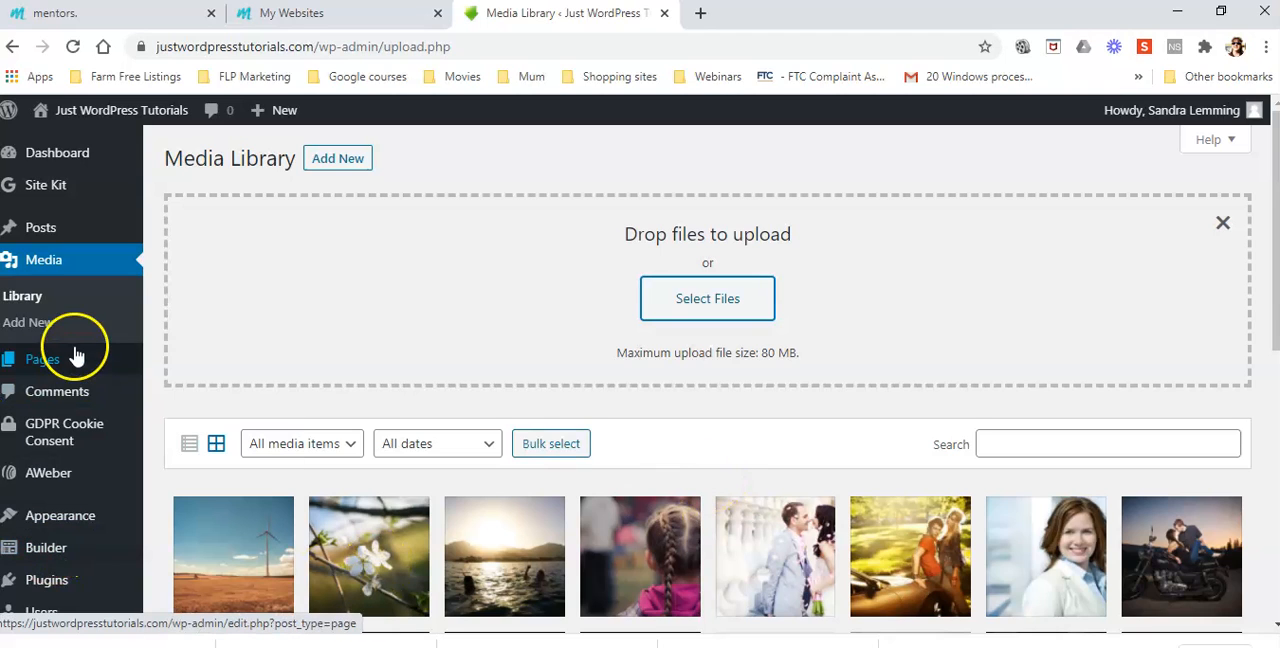
pyautogui.moveTo(102, 361)
pyautogui.click(180, 361)
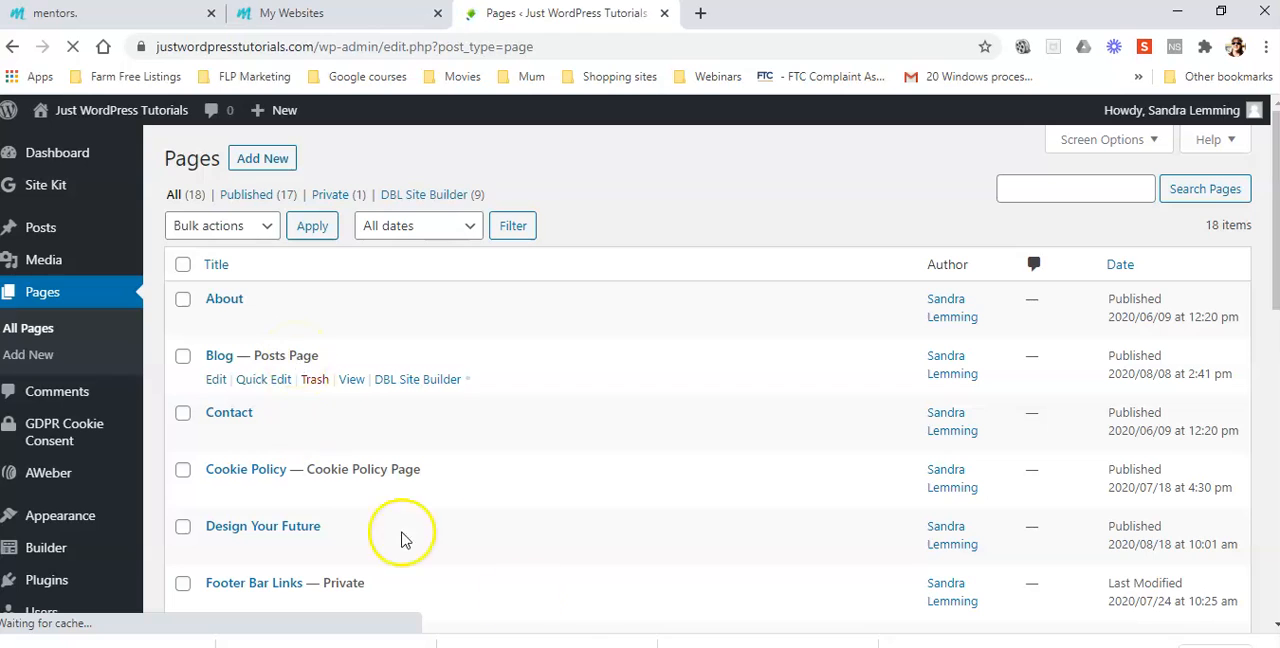
pyautogui.scroll(-2, 534, 517)
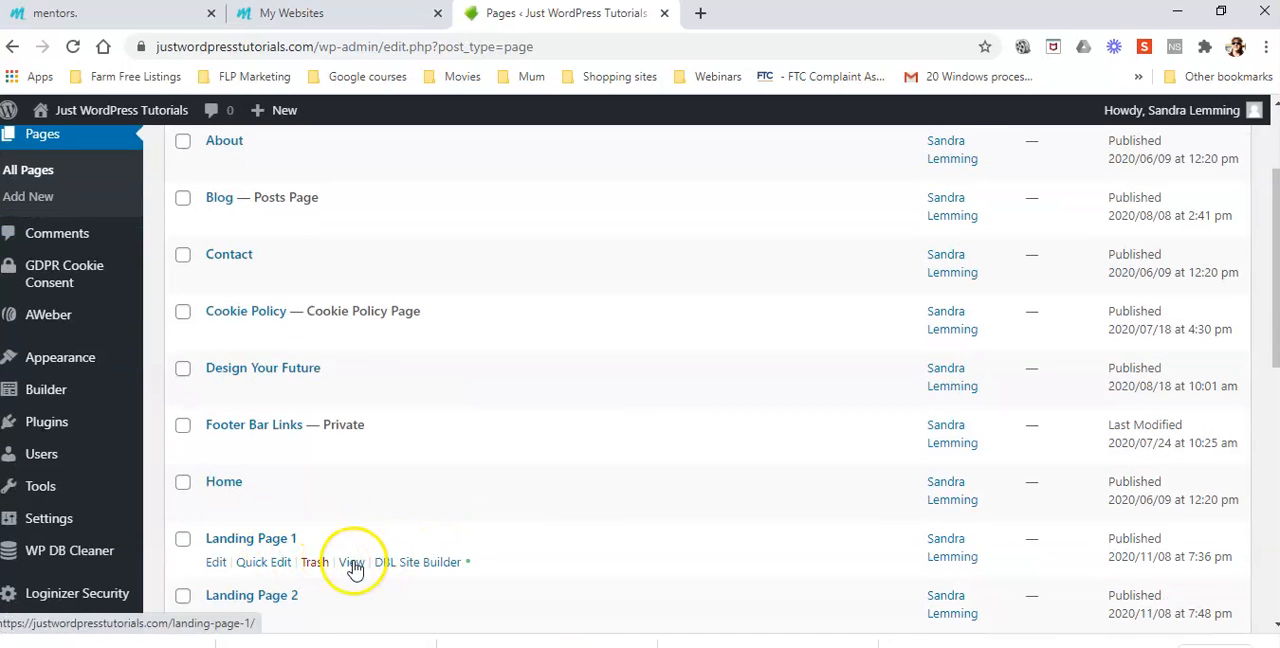
pyautogui.click(352, 563)
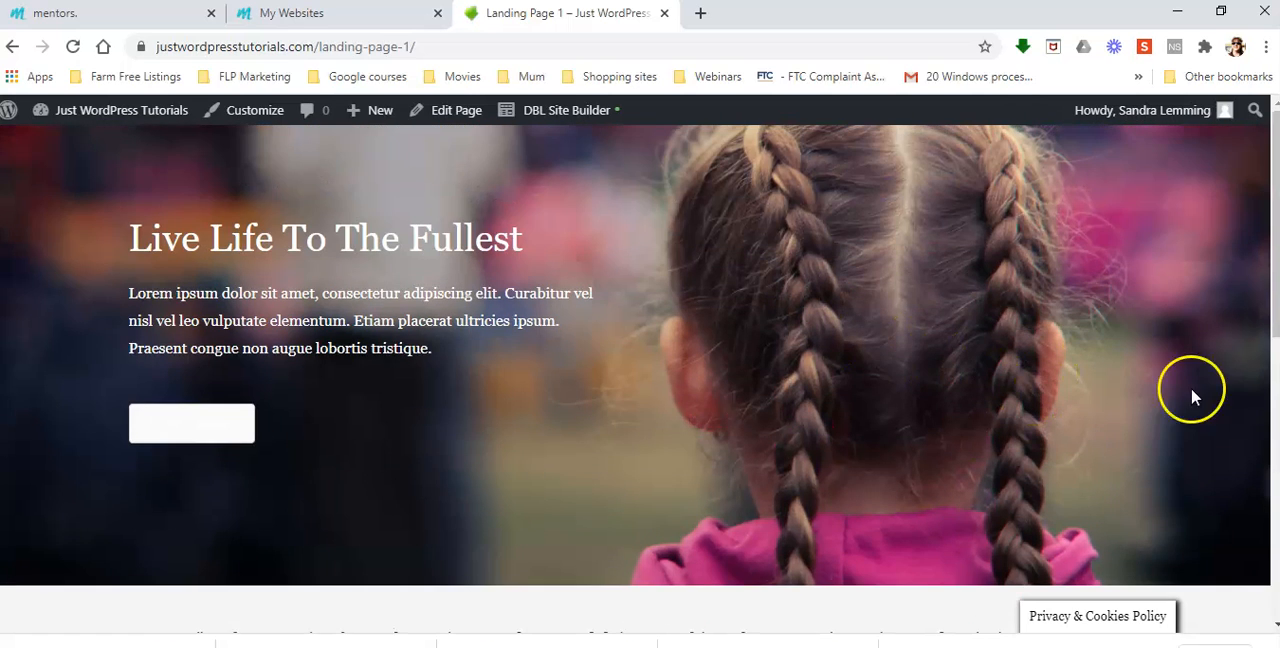
# Examine the layout of Landing Page 1: the hero image with its text and button, the quote, the three image columns and the footer
pyautogui.scroll(-5, 1191, 394)
pyautogui.scroll(-2, 1189, 449)
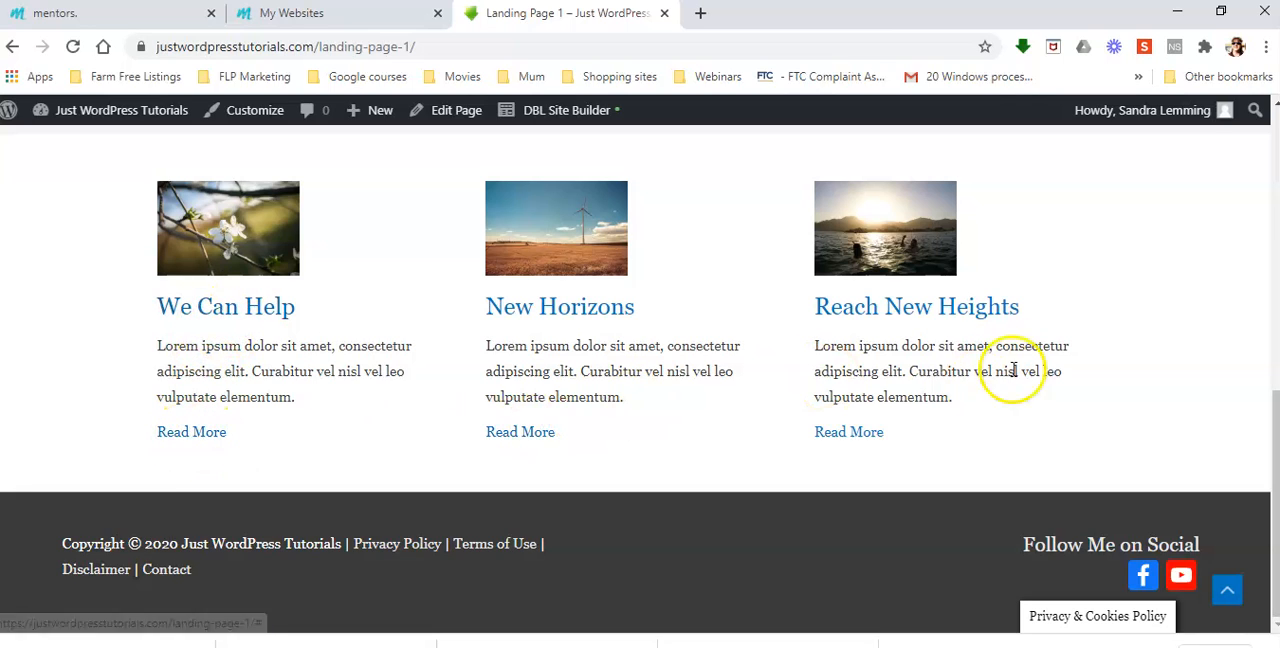
pyautogui.scroll(2, 575, 378)
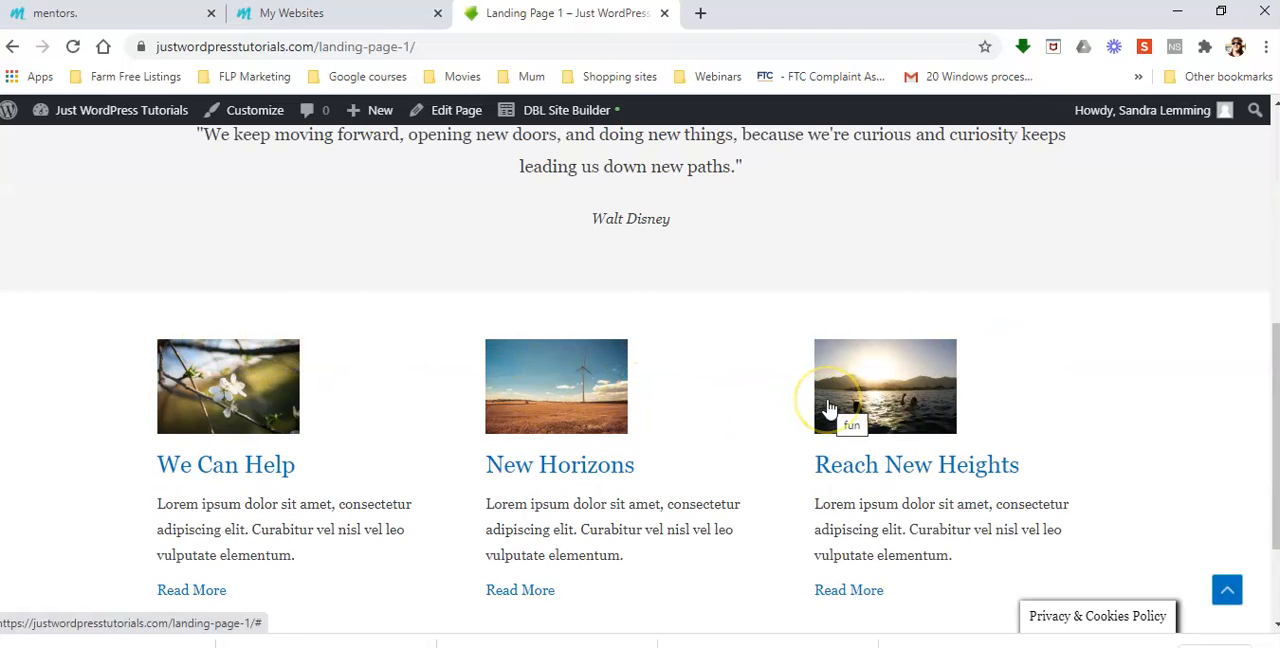
pyautogui.scroll(-2, 828, 408)
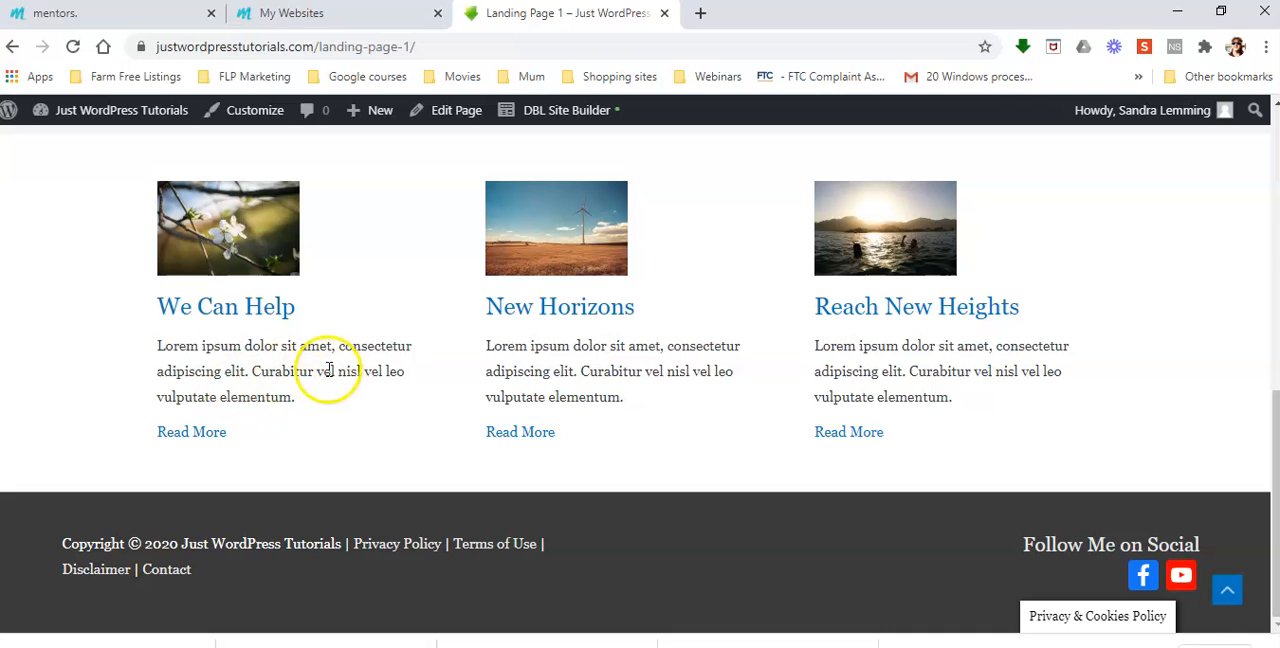
pyautogui.scroll(15, 731, 400)
pyautogui.scroll(-2, 731, 400)
pyautogui.scroll(2, 731, 400)
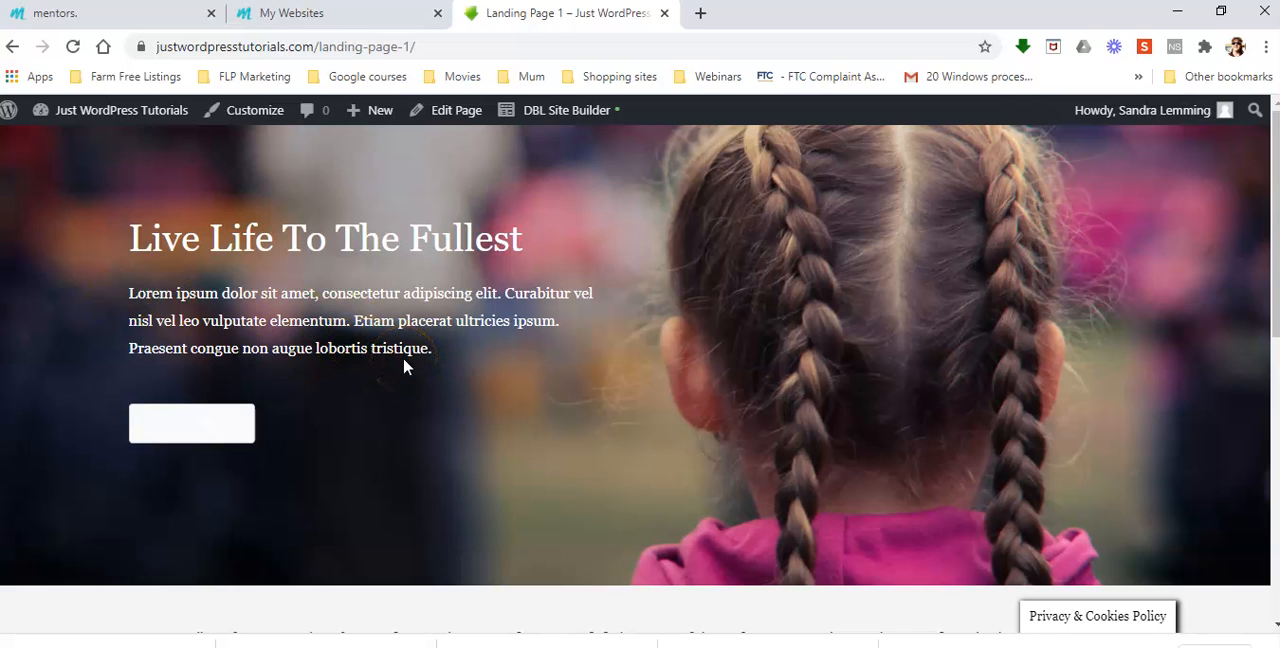
pyautogui.scroll(-1, 488, 424)
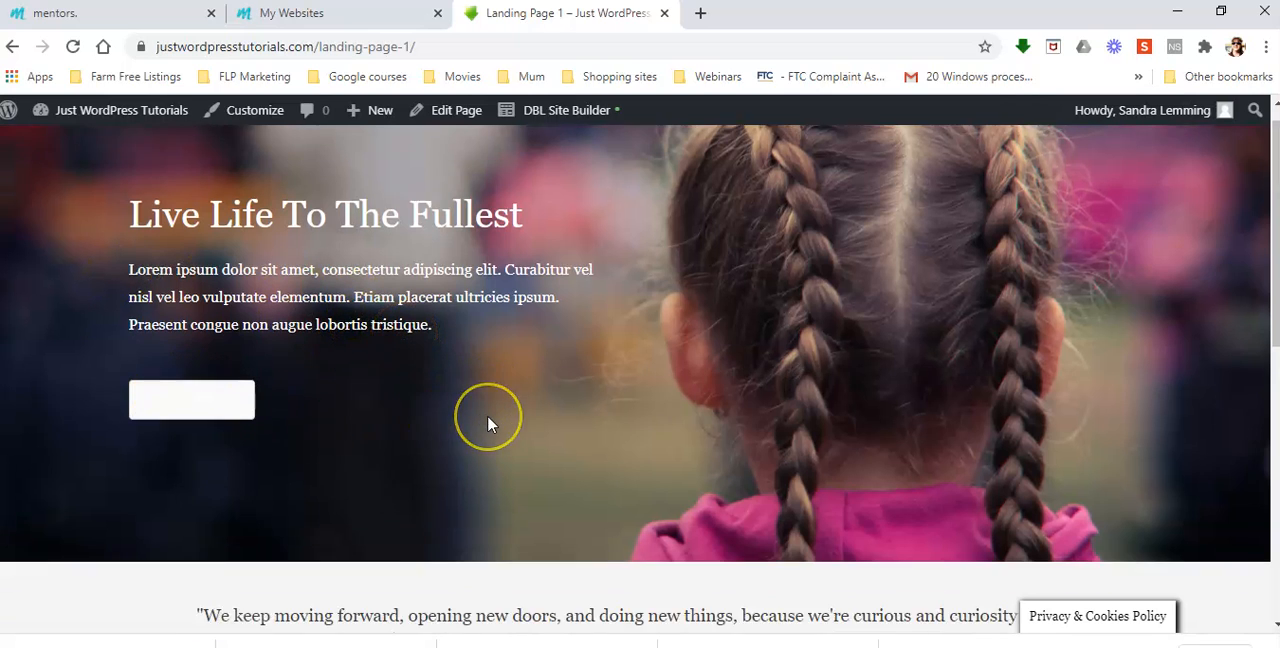
pyautogui.scroll(-5, 488, 424)
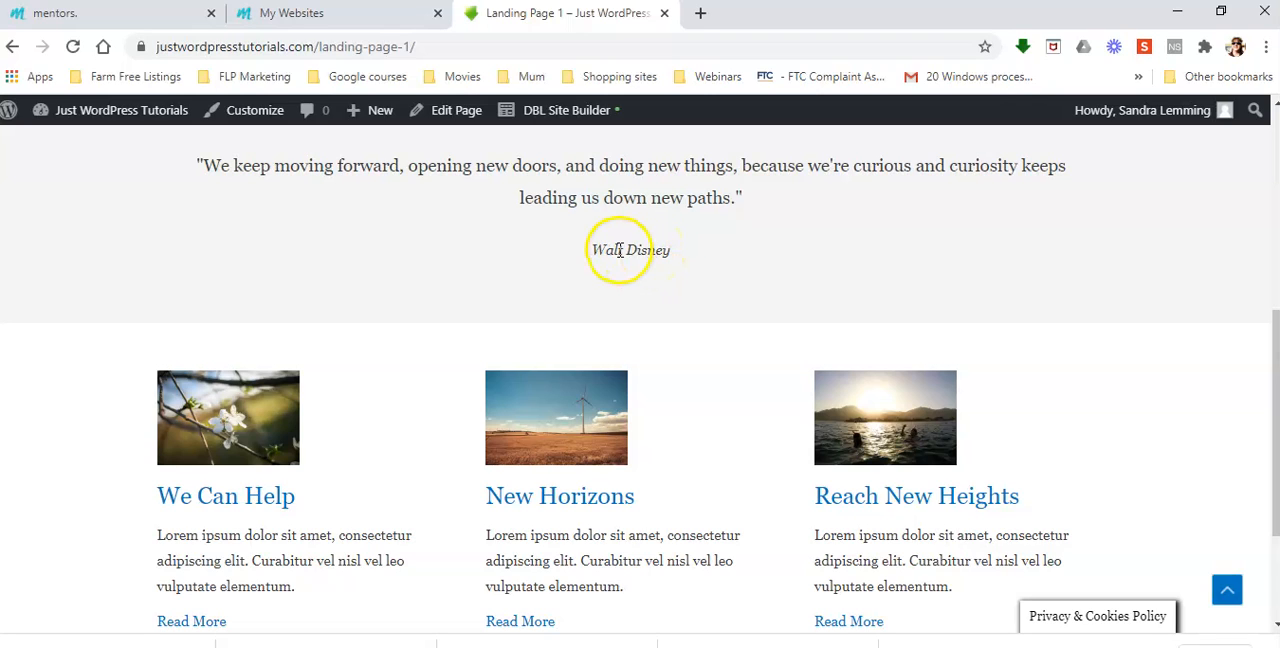
pyautogui.scroll(2, 689, 224)
pyautogui.scroll(-4, 689, 226)
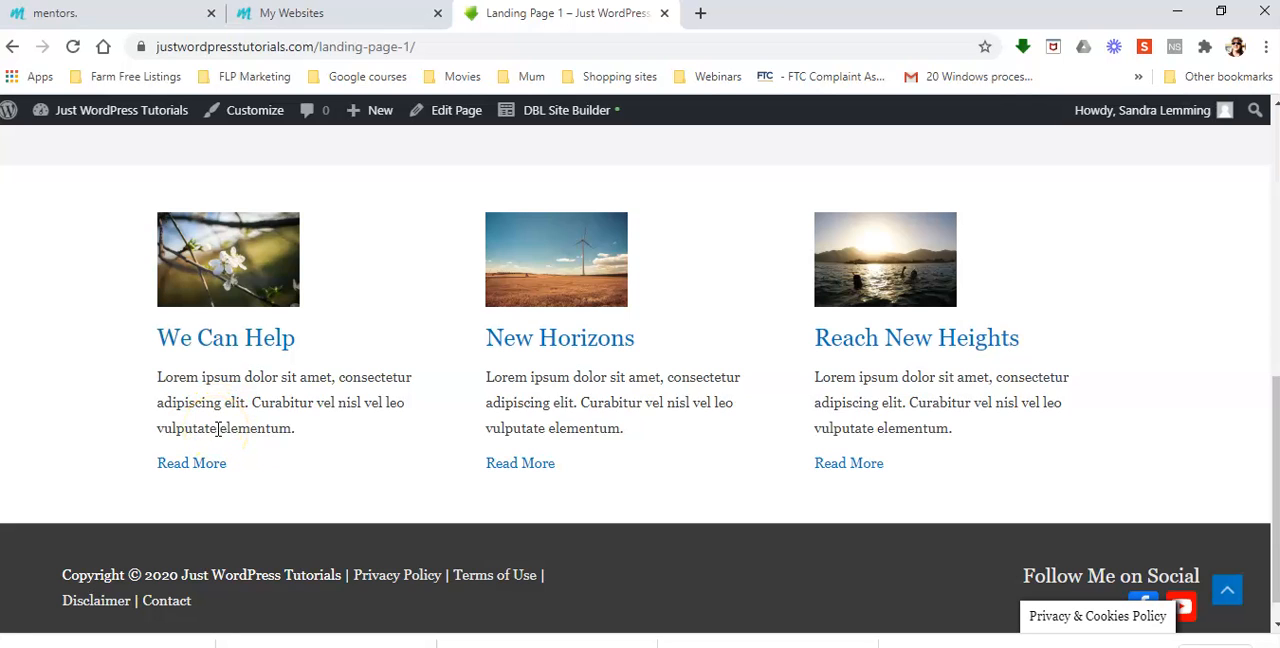
pyautogui.scroll(10, 331, 503)
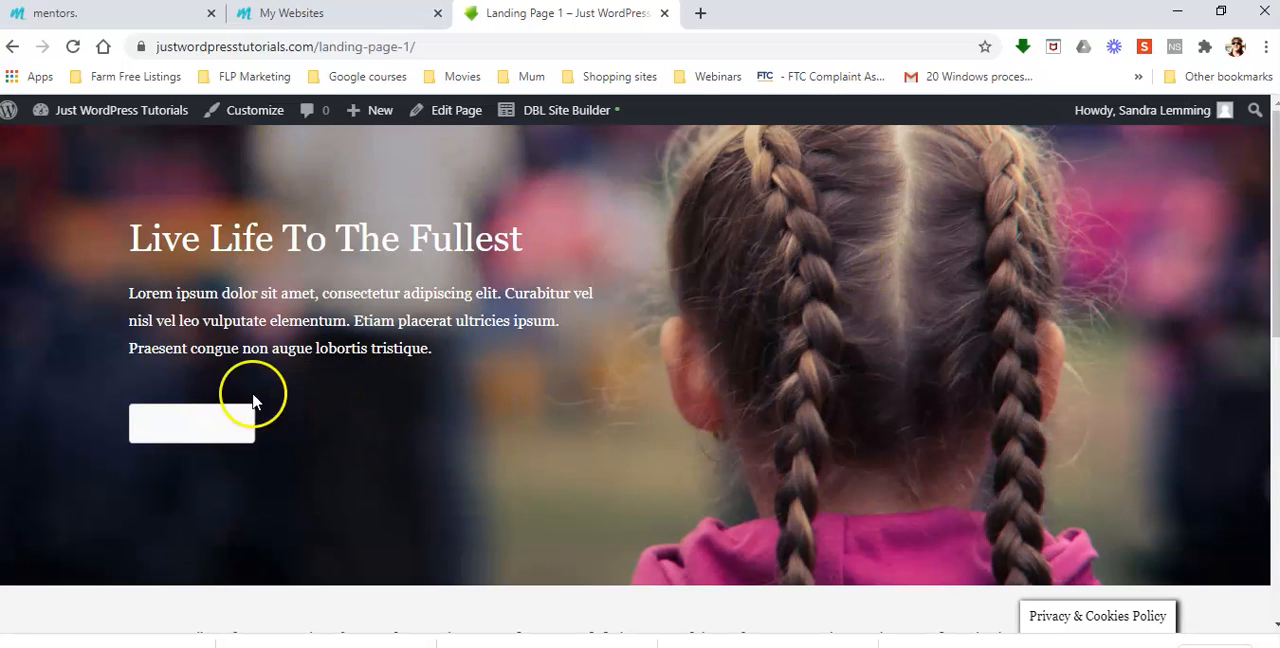
pyautogui.scroll(-6, 654, 417)
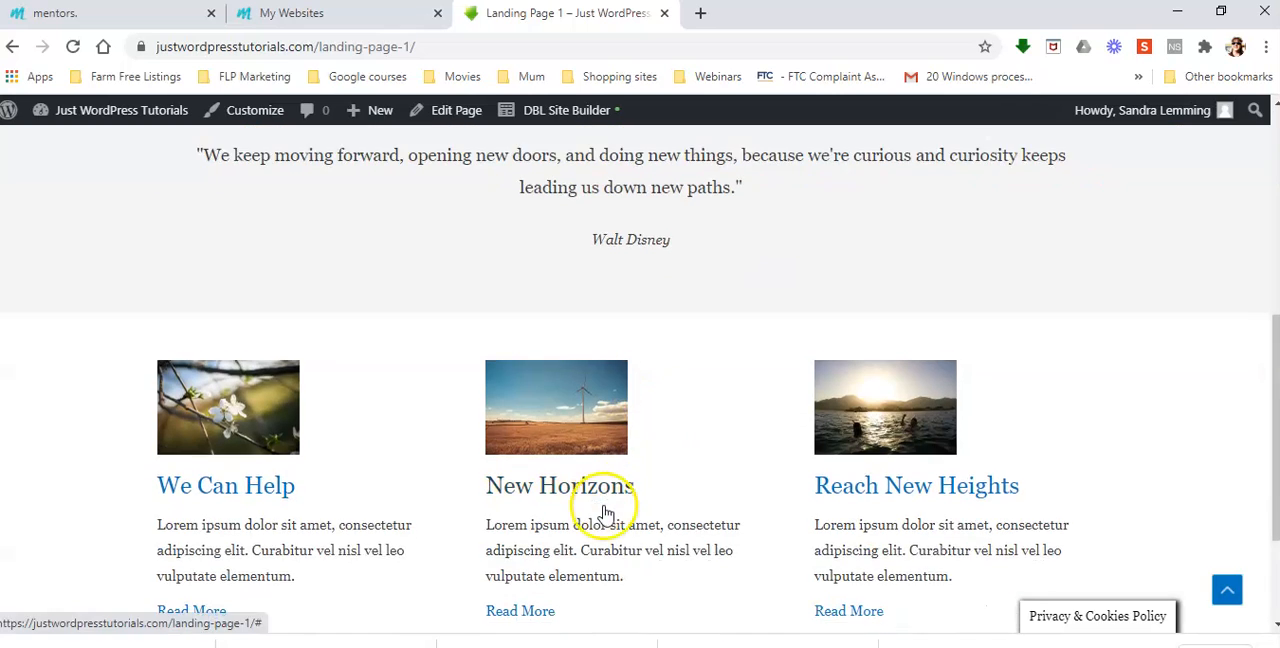
pyautogui.scroll(-2, 605, 513)
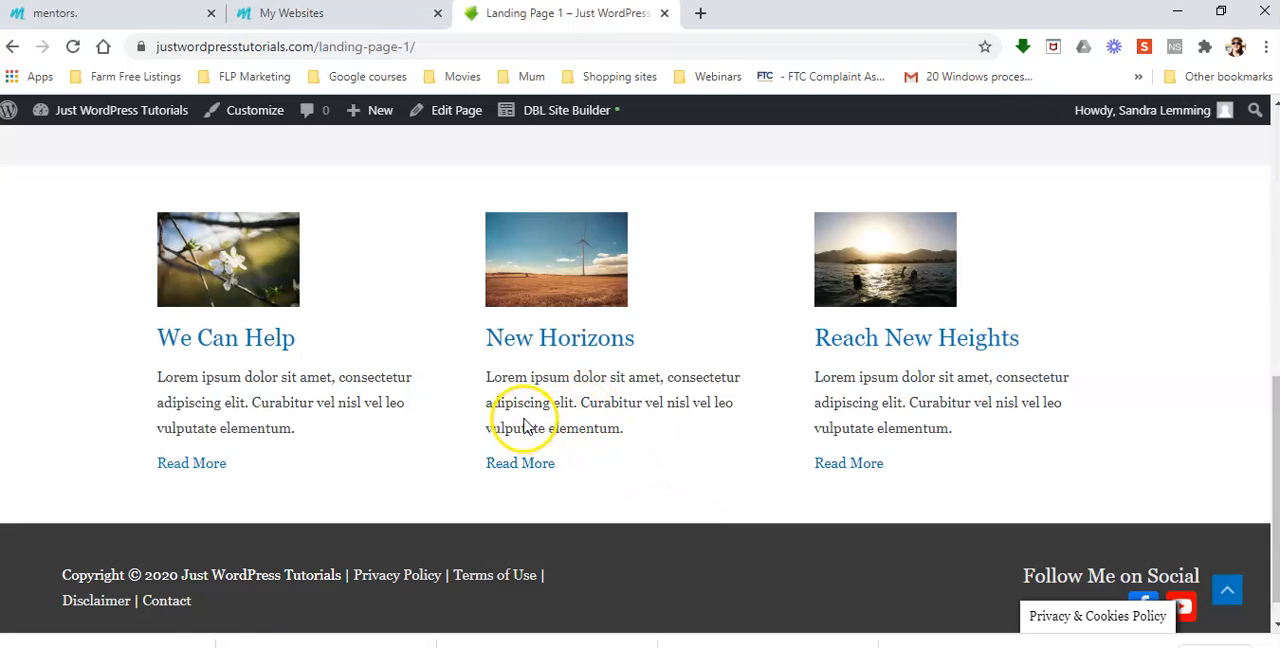
pyautogui.scroll(10, 645, 457)
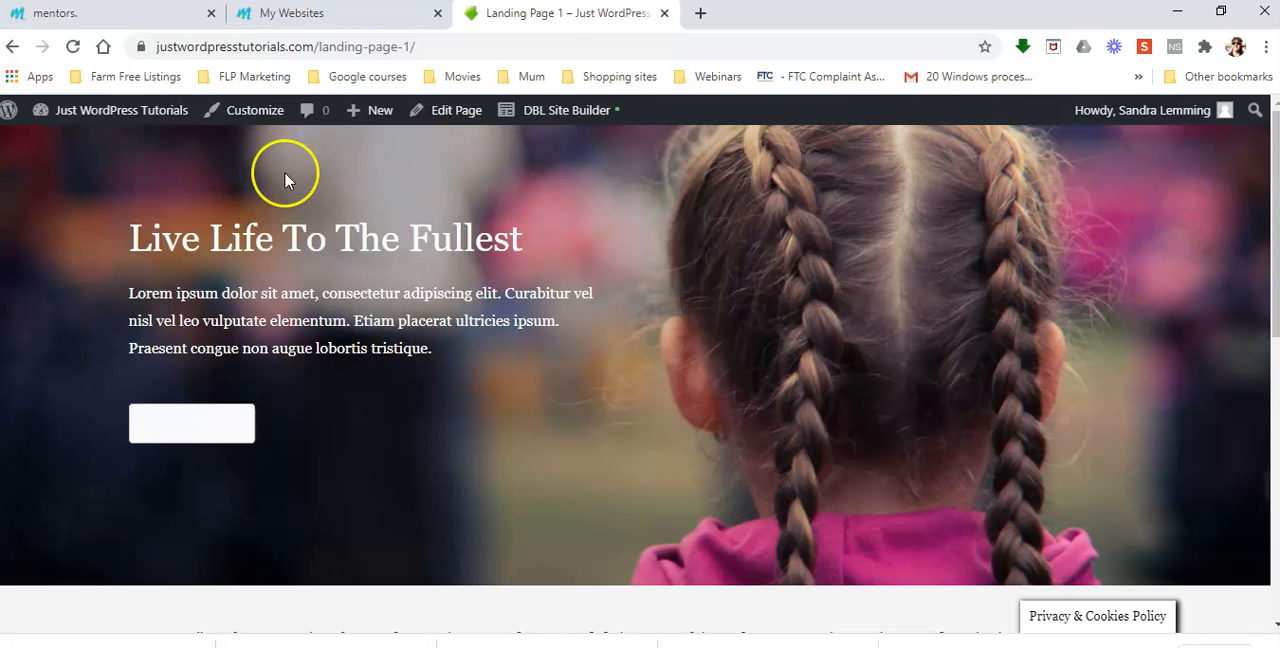
pyautogui.scroll(-3, 1258, 378)
pyautogui.scroll(-3, 1150, 410)
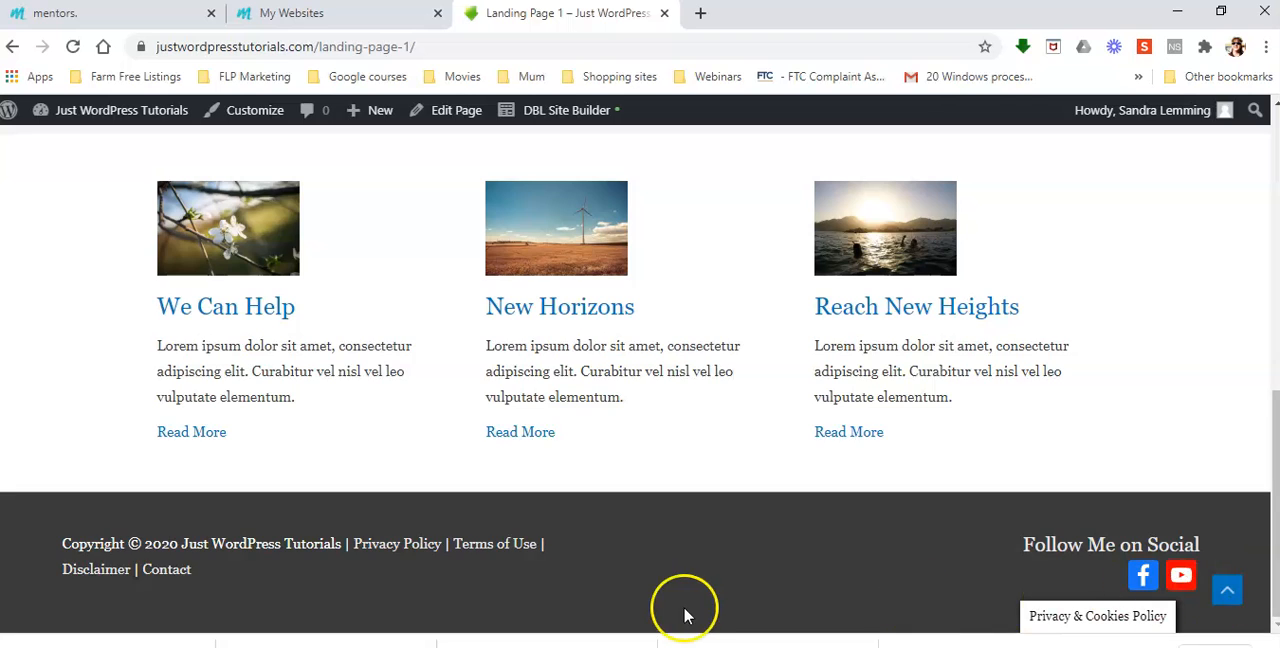
pyautogui.scroll(6, 880, 582)
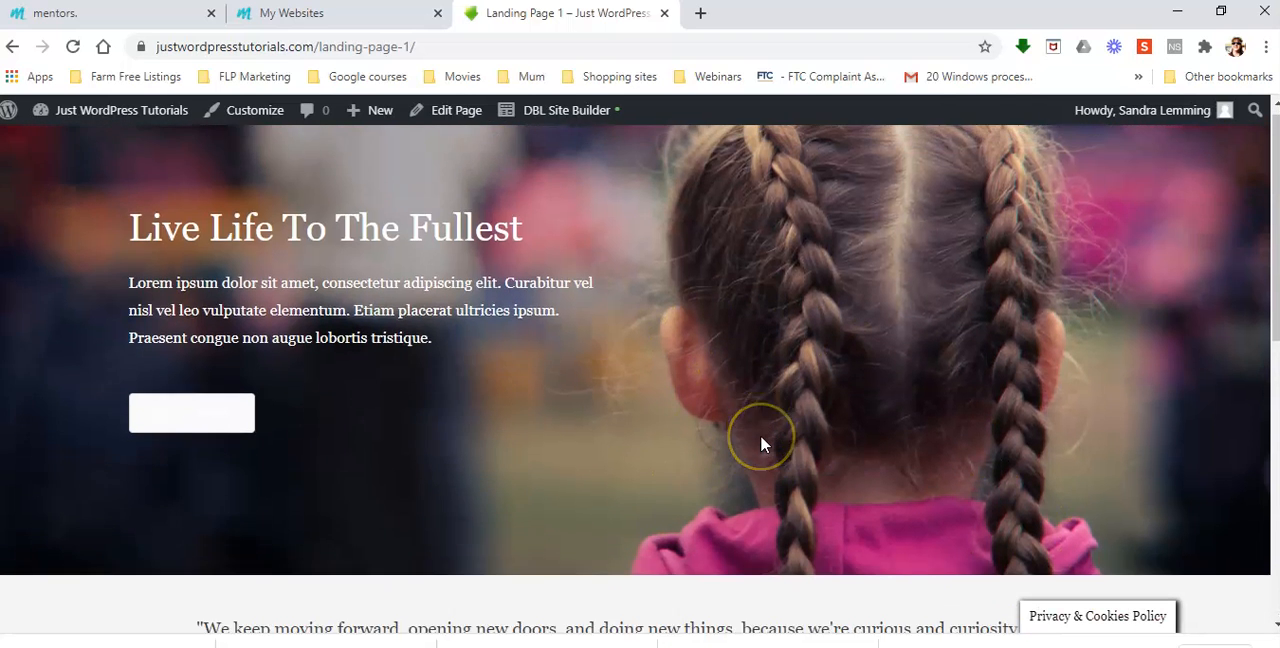
pyautogui.scroll(-3, 760, 444)
pyautogui.scroll(-3, 760, 444)
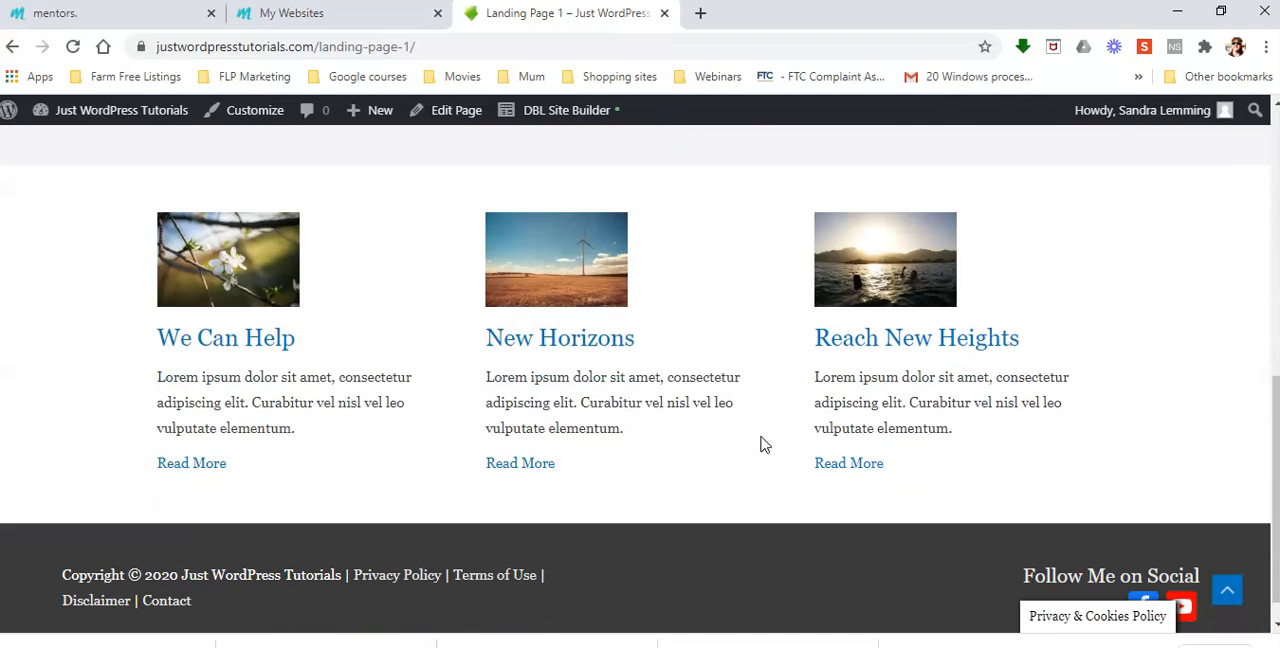
pyautogui.scroll(6, 760, 444)
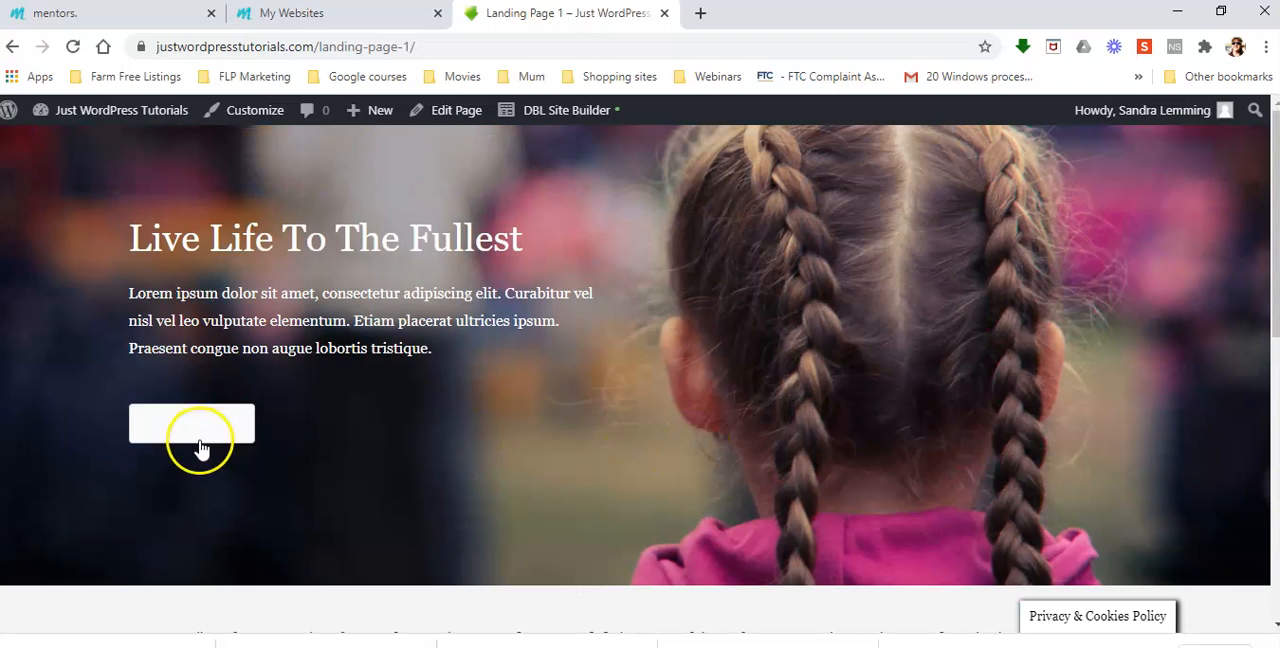